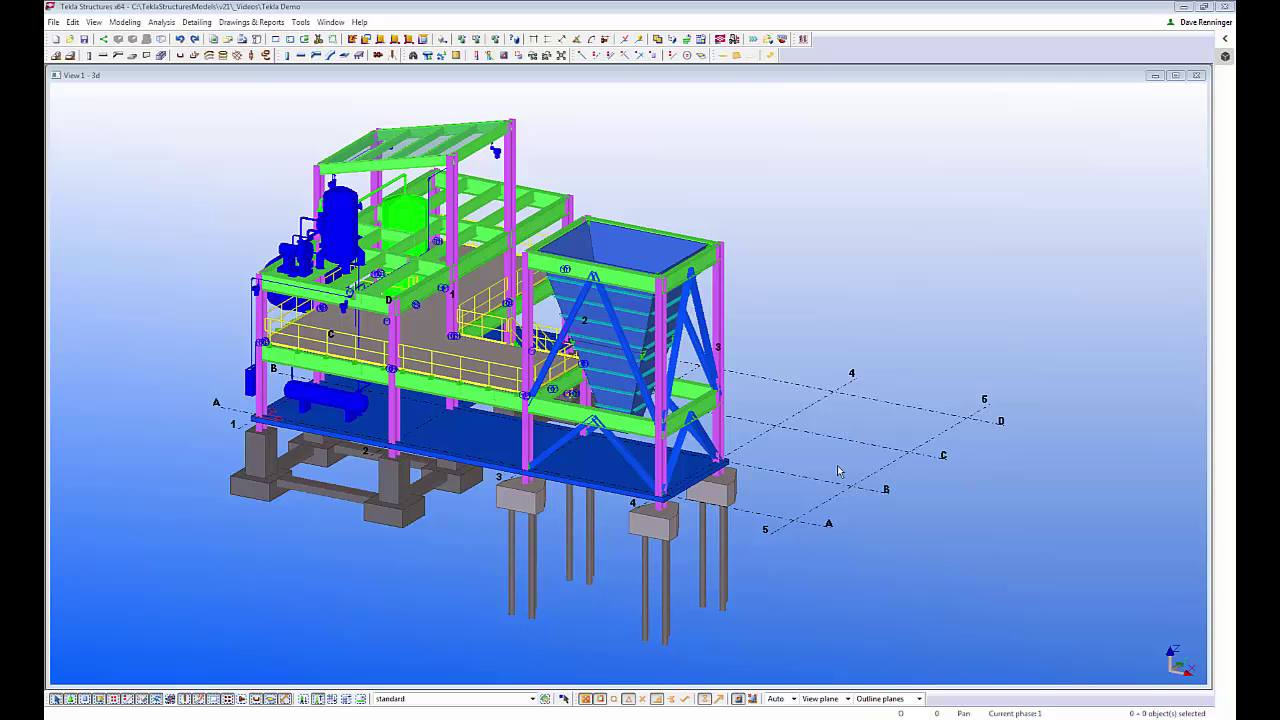
Set the 3D view's visible object group to Steel_Beam_Column_and_Brace_Assemblies and apply it to the view
double_click(808, 323)
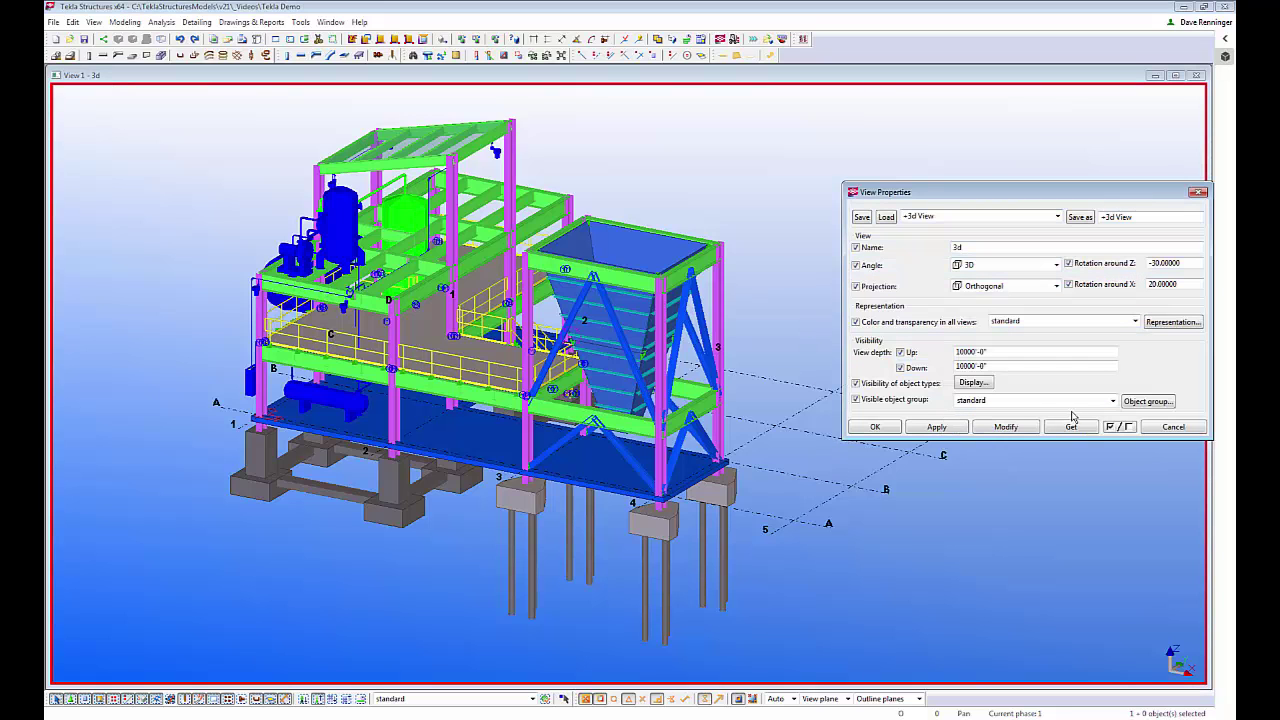
left_click(1112, 400)
left_click(1079, 432)
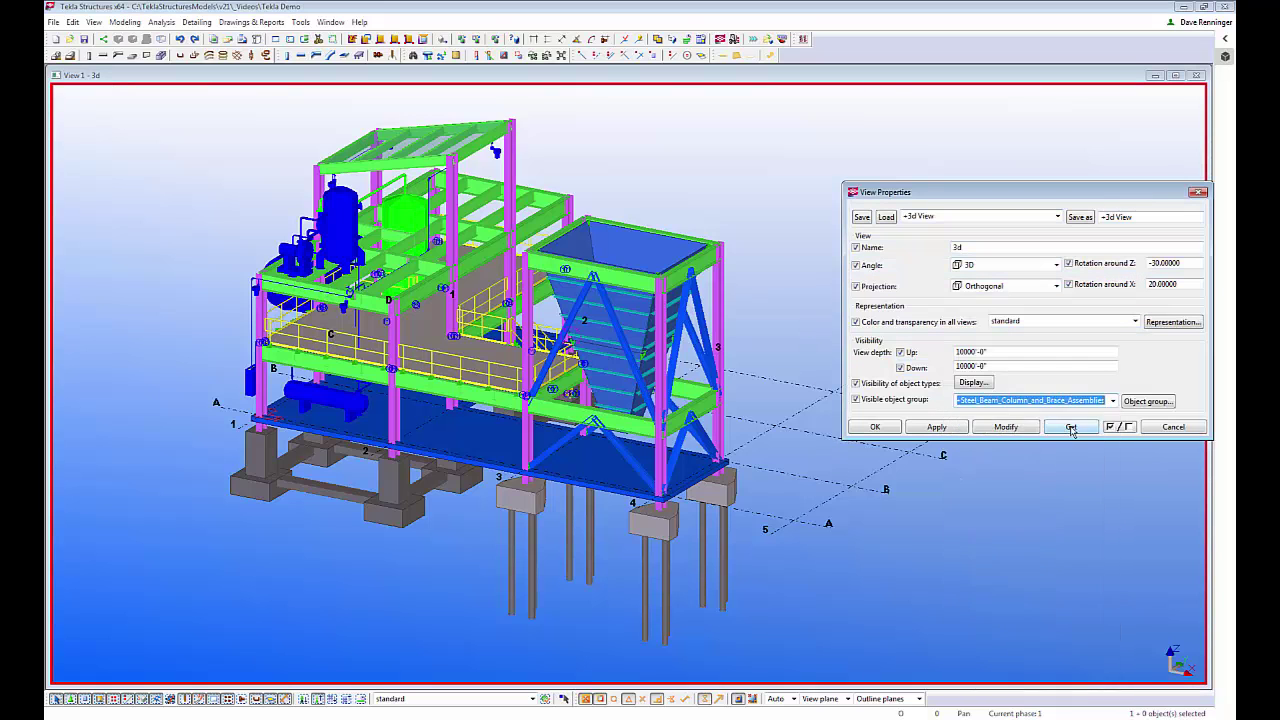
left_click(1005, 427)
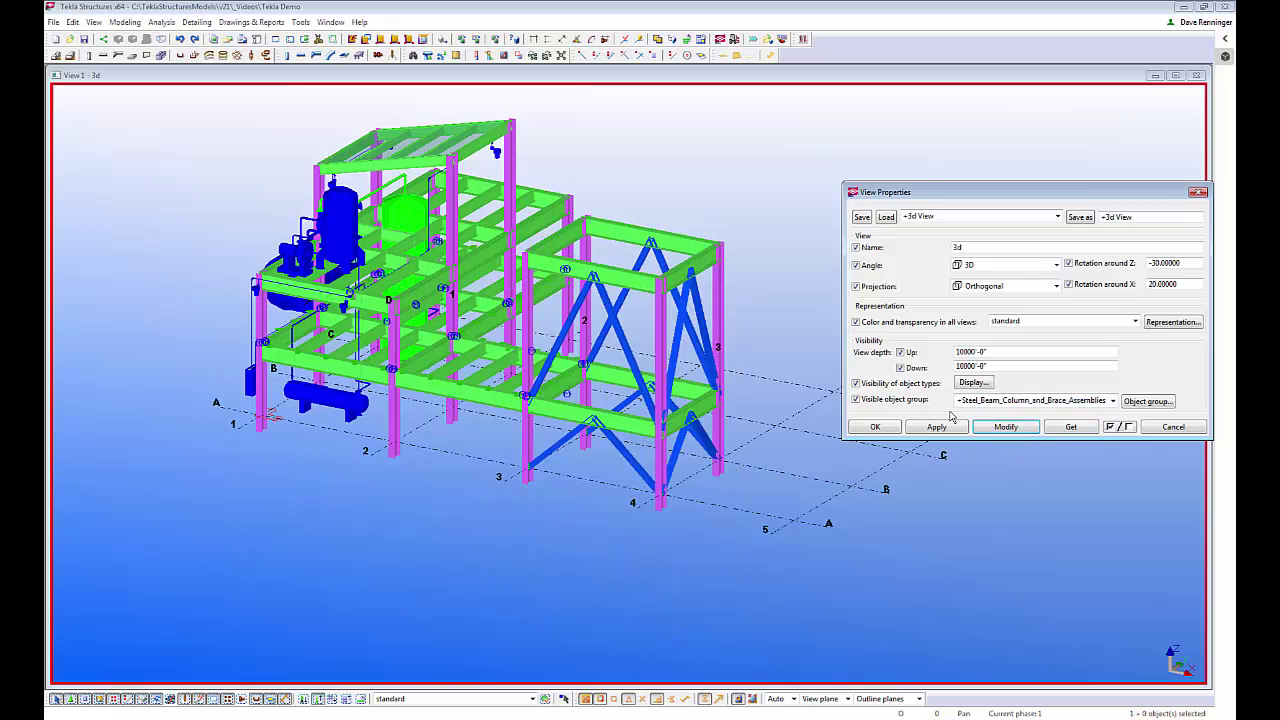
left_click(1173, 427)
Hide the Piping reference model in the 3D view
left_click(1225, 56)
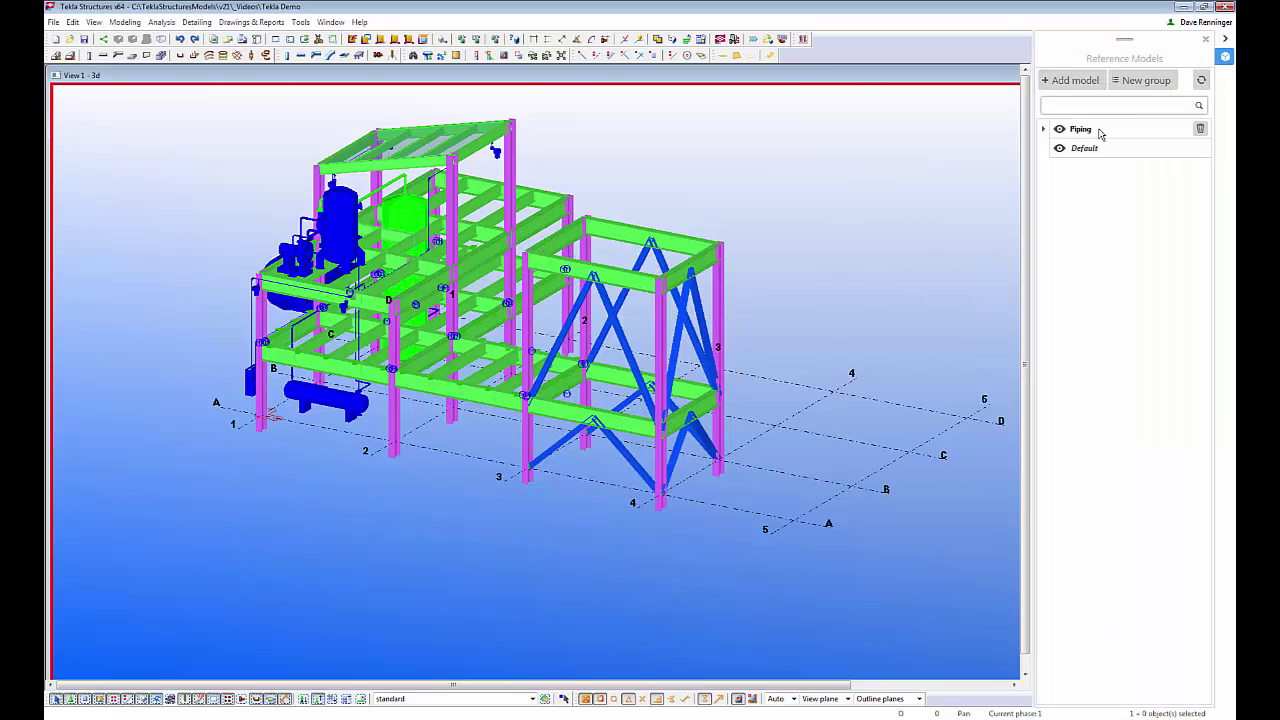
left_click(1060, 130)
left_click(1227, 56)
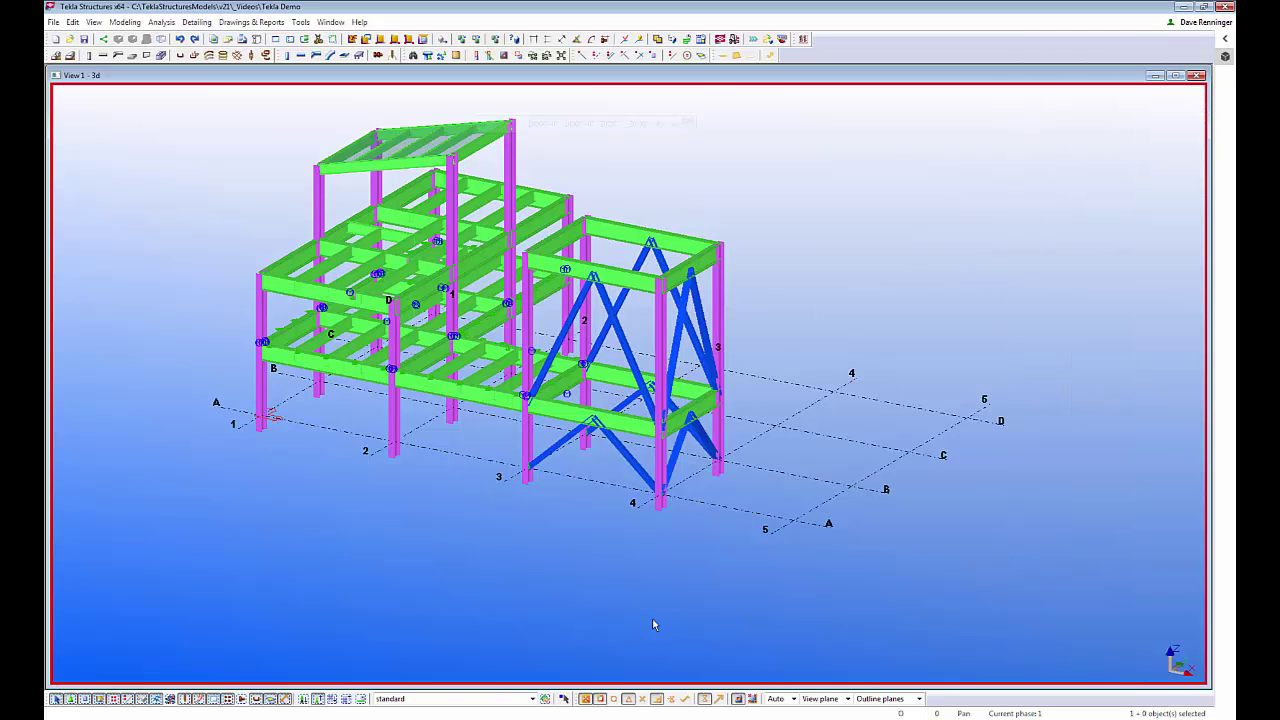
Open the component catalog and search it for "base"
scroll(653, 553, "up", 5)
scroll(745, 491, "down", 1)
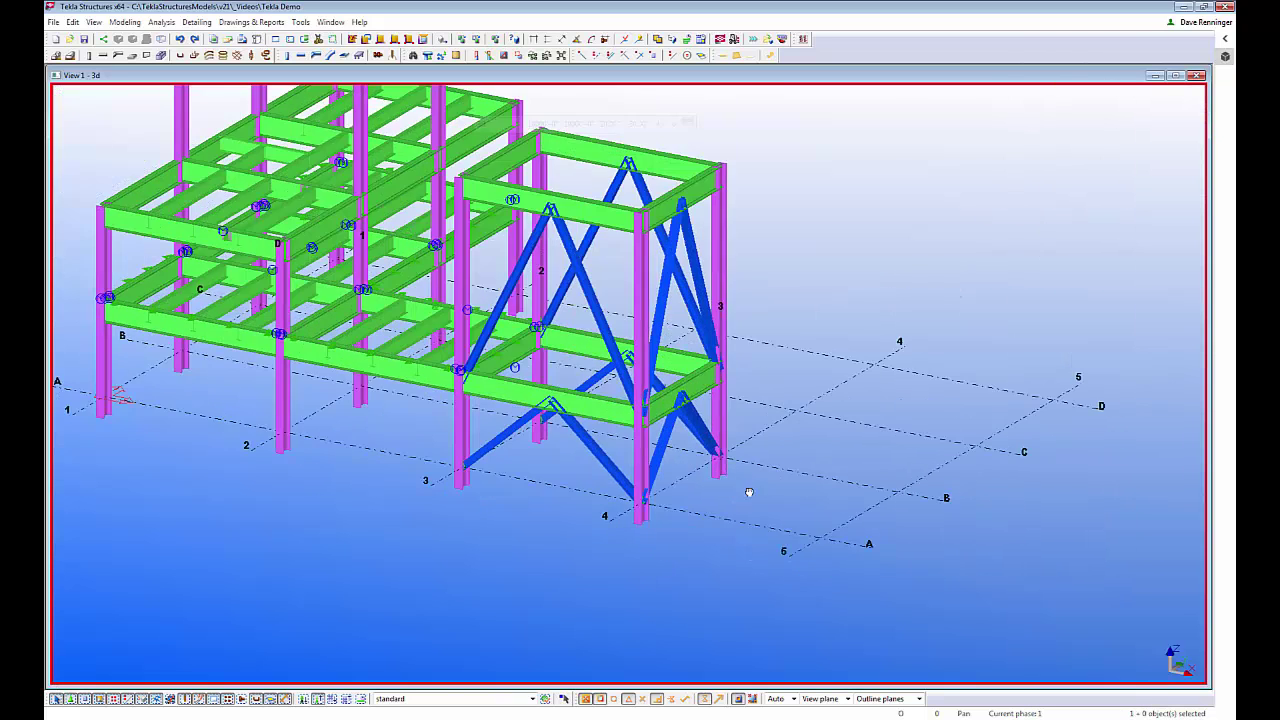
middle_click_drag(750, 490, 686, 563)
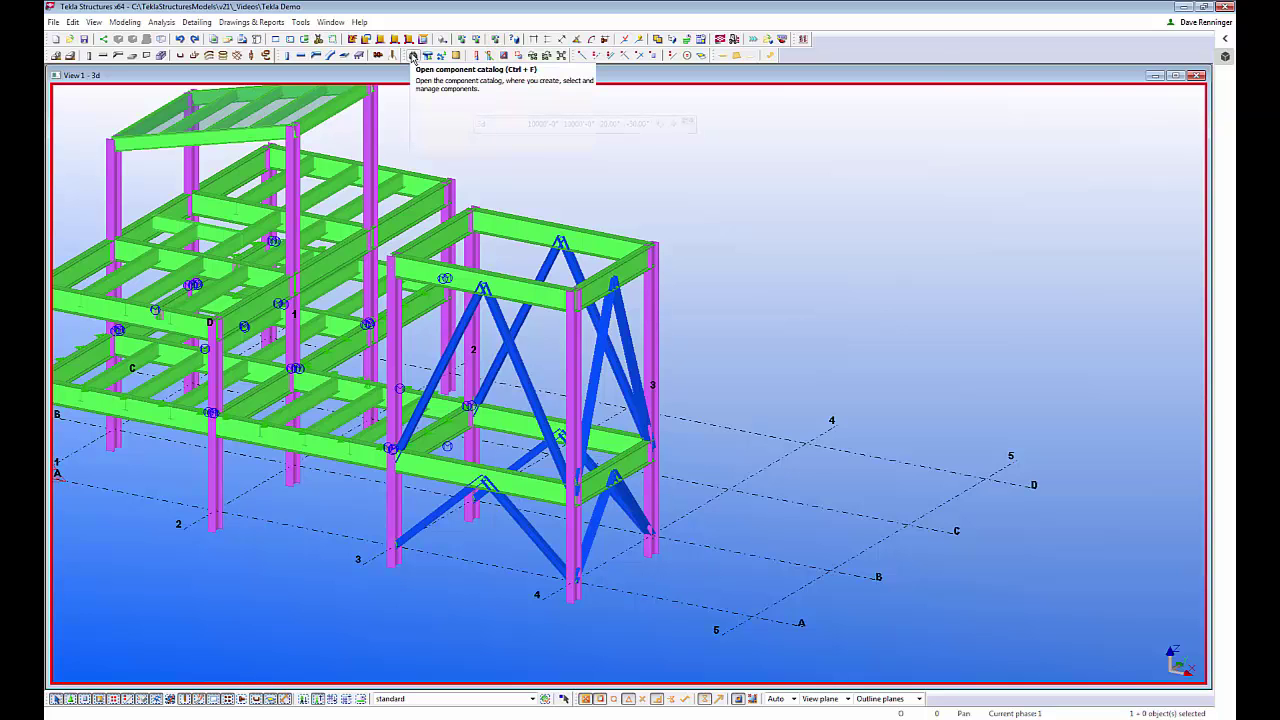
left_click(413, 56)
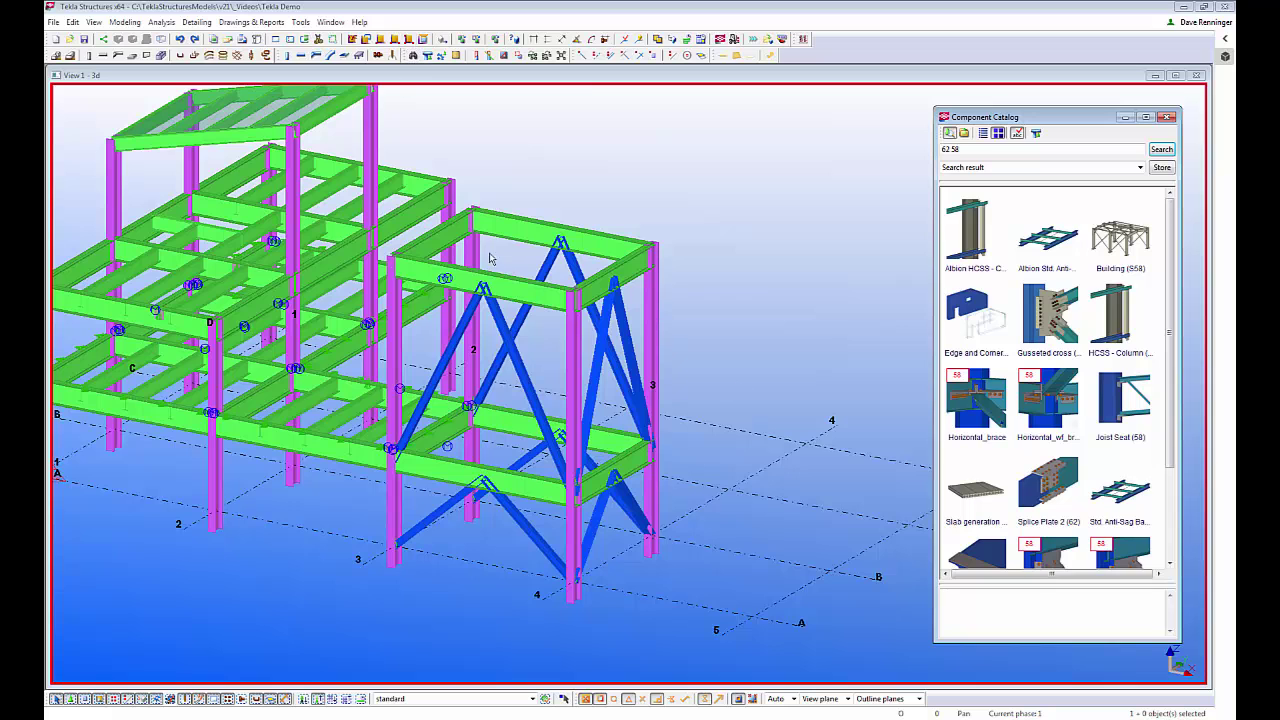
middle_click_drag(724, 453, 830, 412)
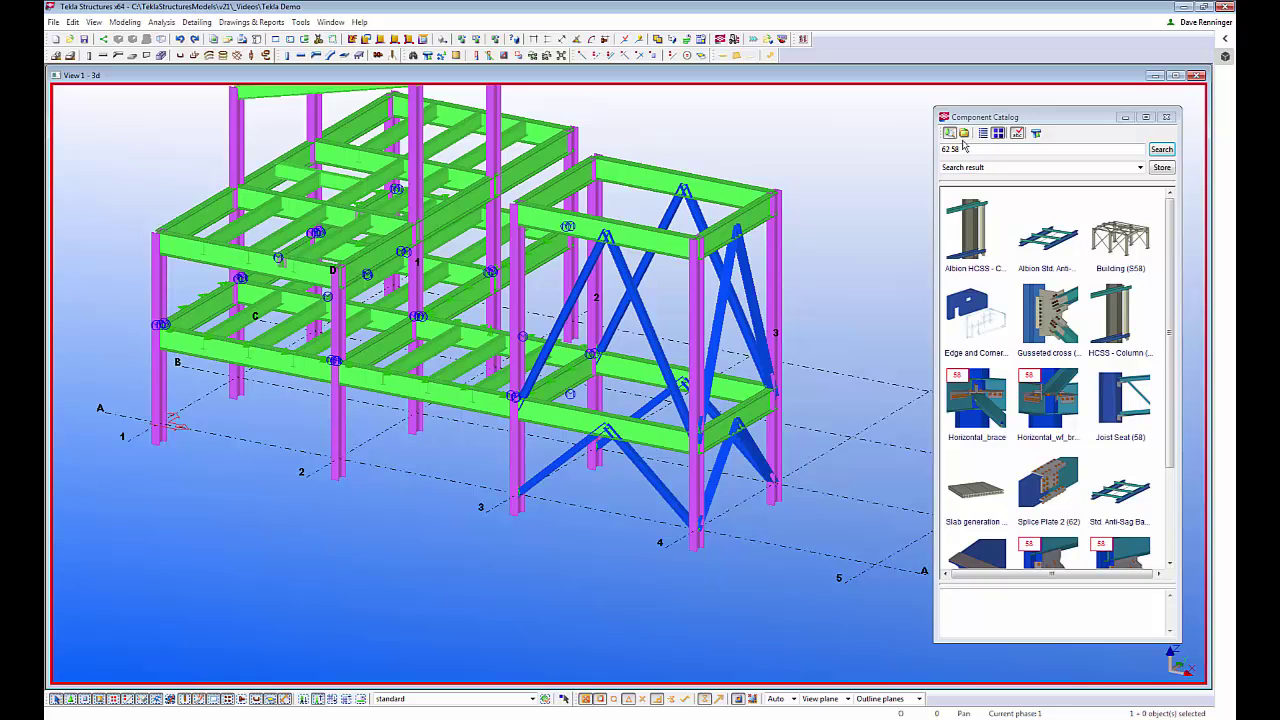
left_click_drag(967, 149, 895, 149)
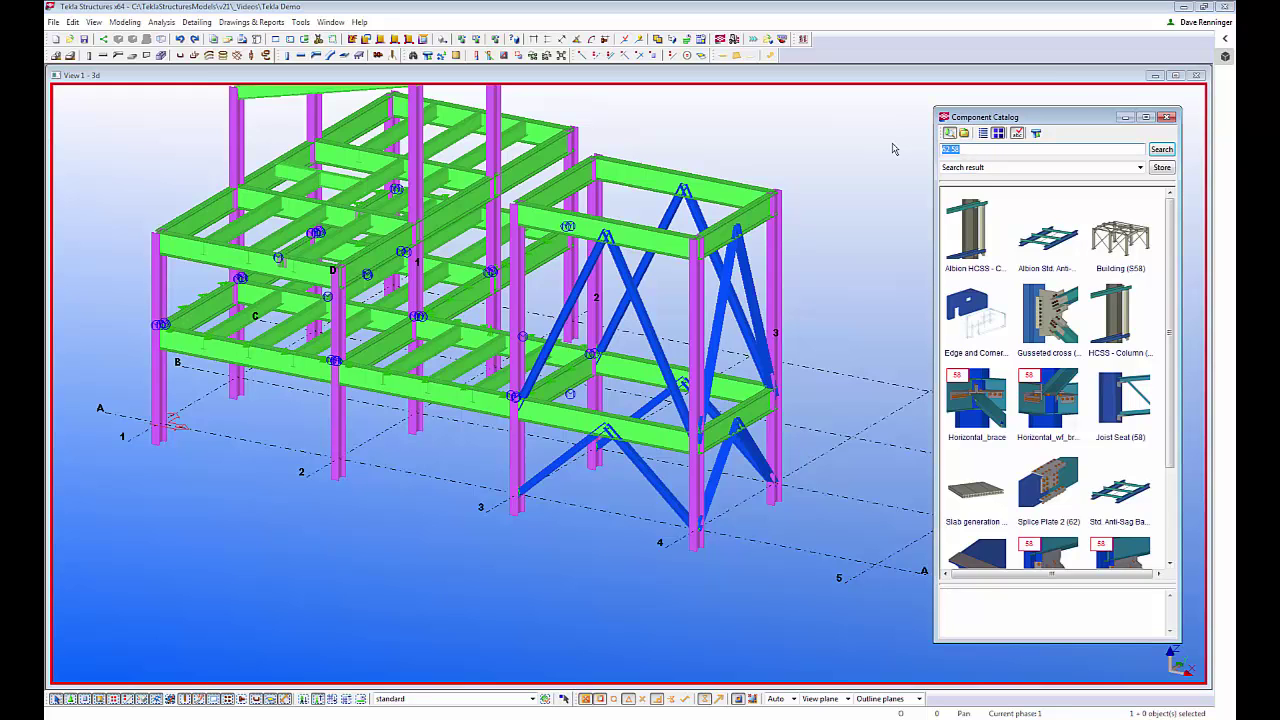
type("base")
key("Return")
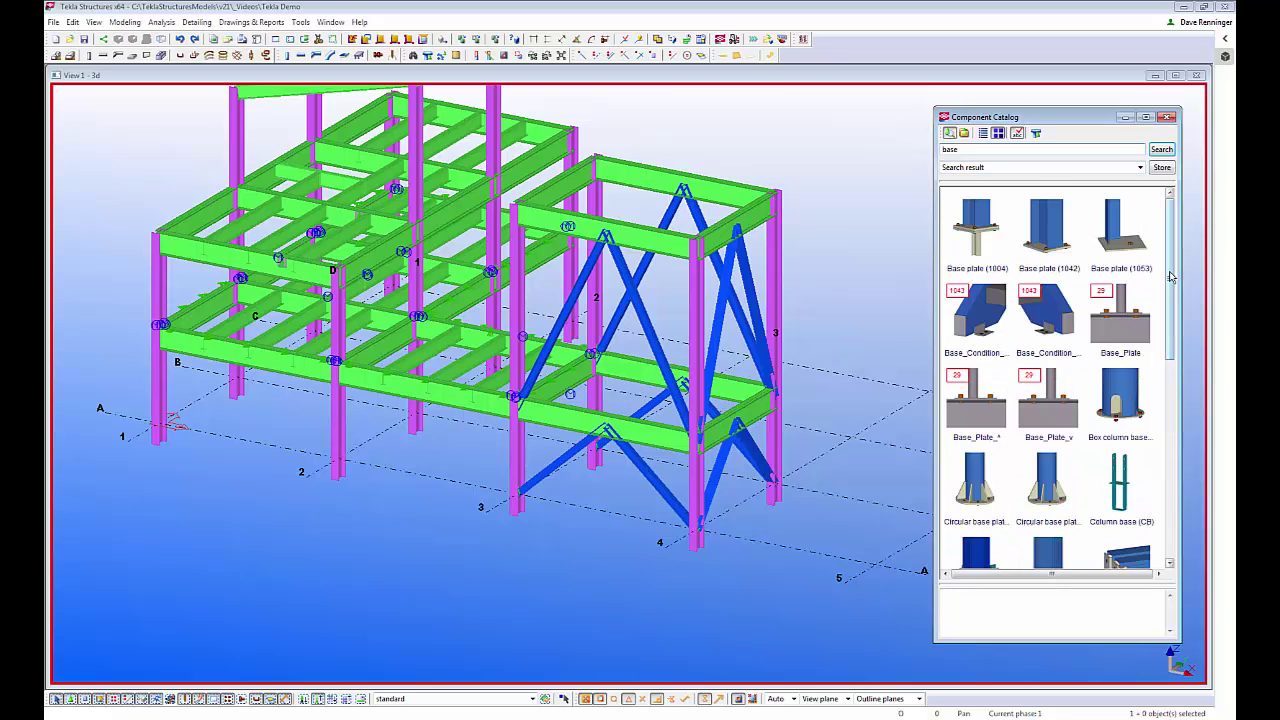
Choose the U.S. Base plate (1047) component from the catalog search results
left_click_drag(1172, 290, 1174, 375)
left_click(1148, 415)
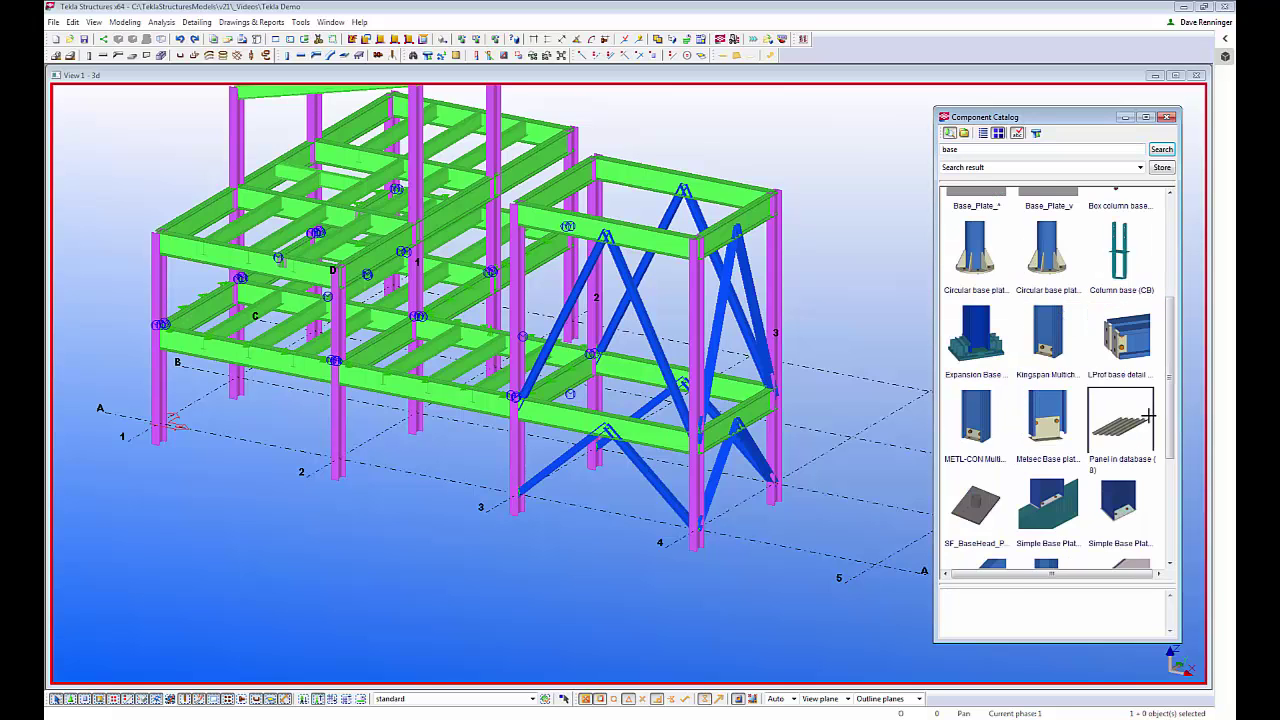
scroll(1148, 415, "down", 3)
scroll(1148, 415, "down", 1)
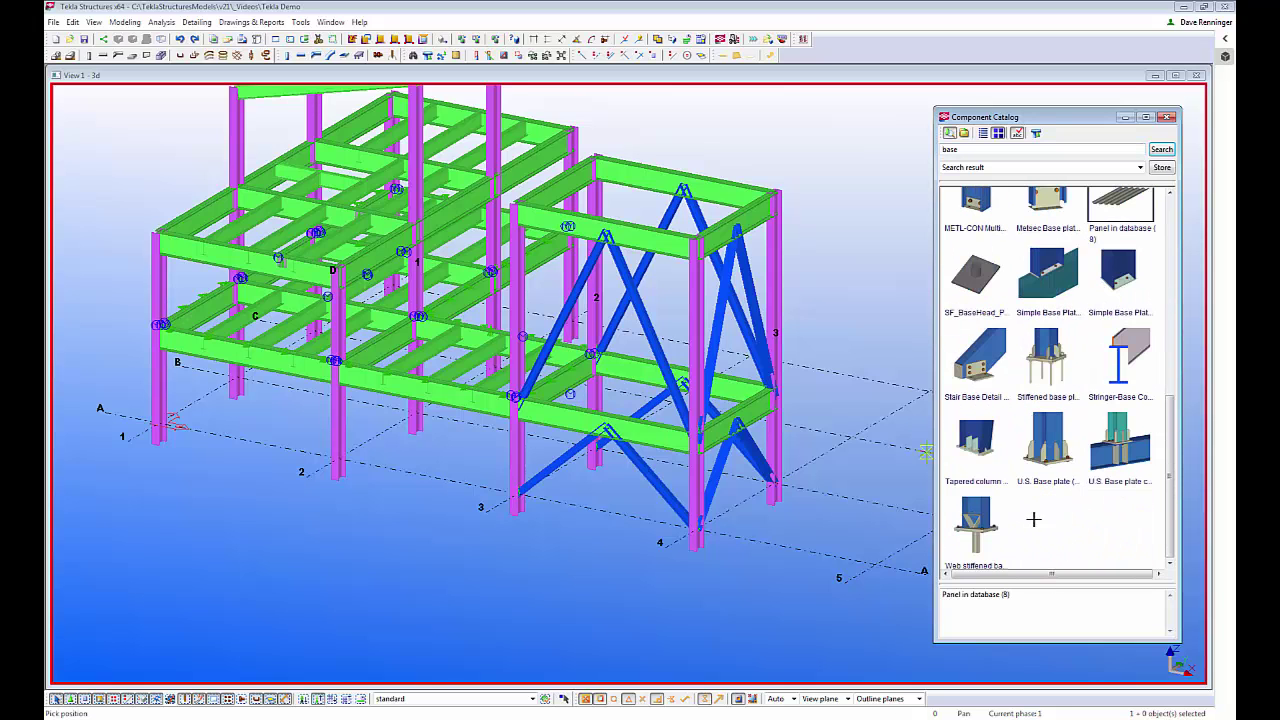
scroll(1046, 520, "up", 2)
scroll(1008, 350, "down", 2)
left_click(1030, 466)
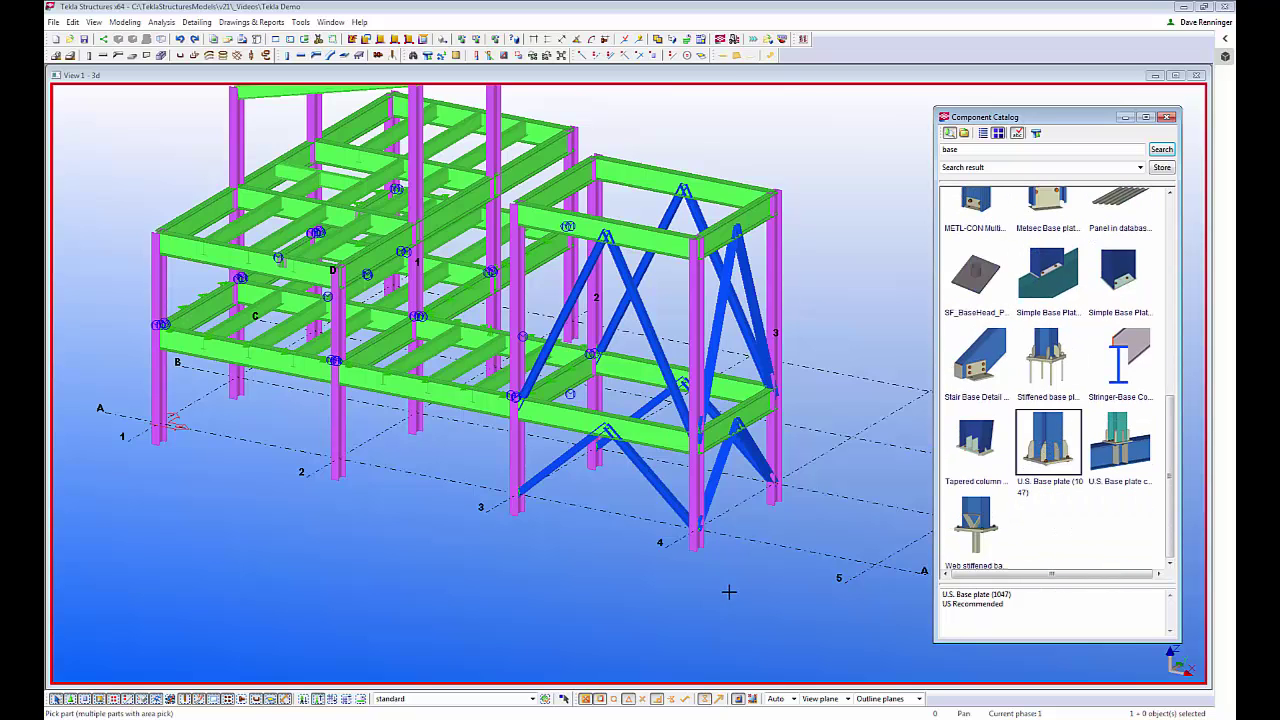
Place the base plate at the bottom end of the column at gridlines A and 4, and end the command
scroll(725, 591, "up", 5)
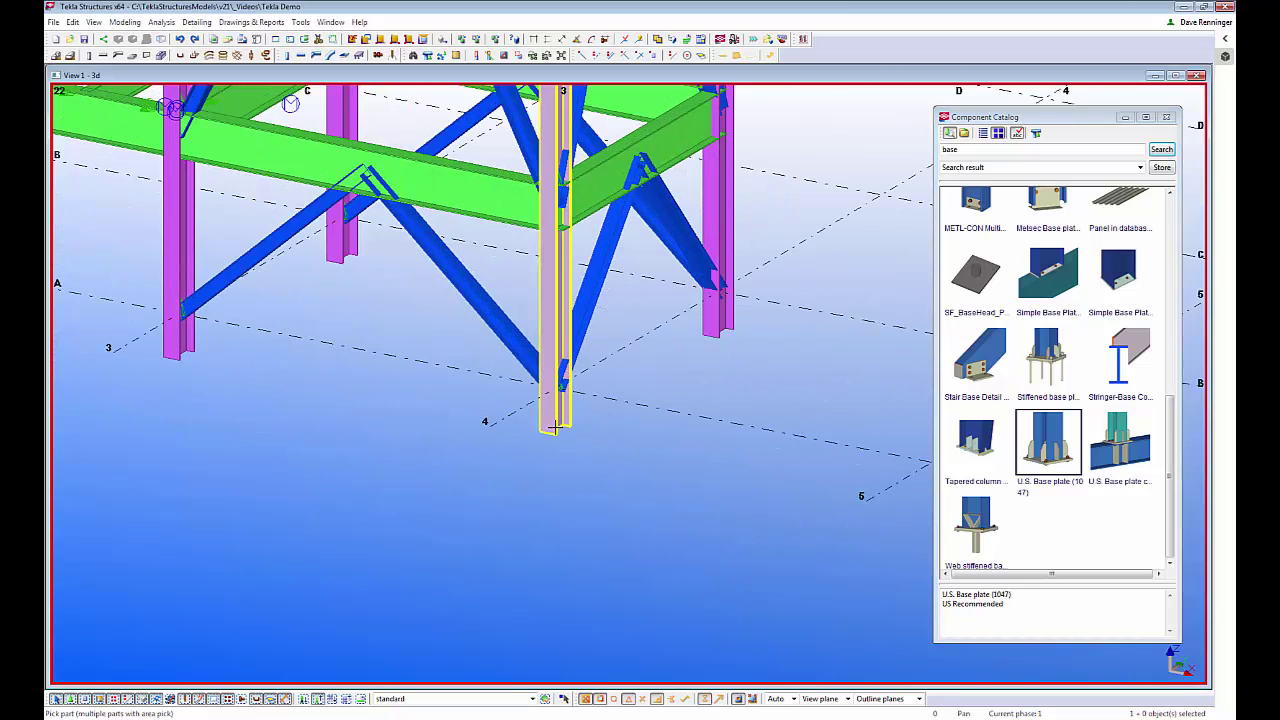
left_click(549, 420)
left_click(558, 426)
scroll(680, 506, "up", 4)
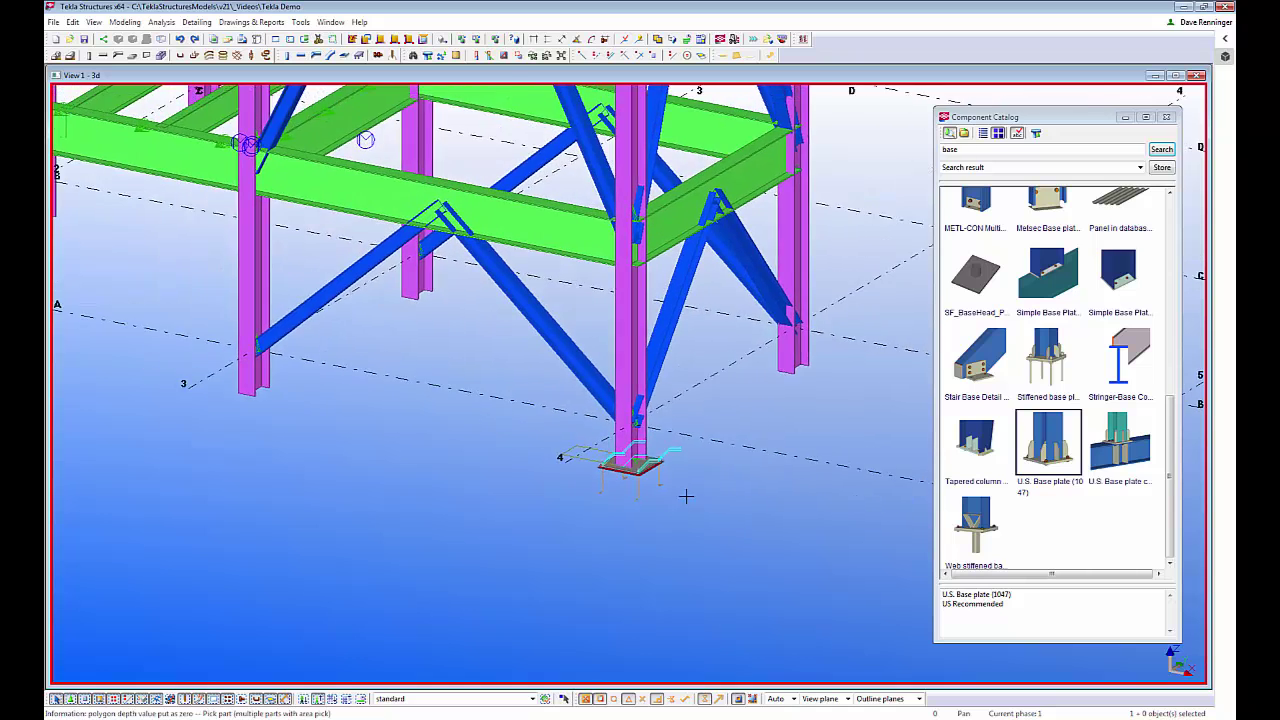
right_click(690, 459)
left_click(721, 466)
Select the base plate component at the foot of column A-4 and open its properties
scroll(530, 440, "up", 3)
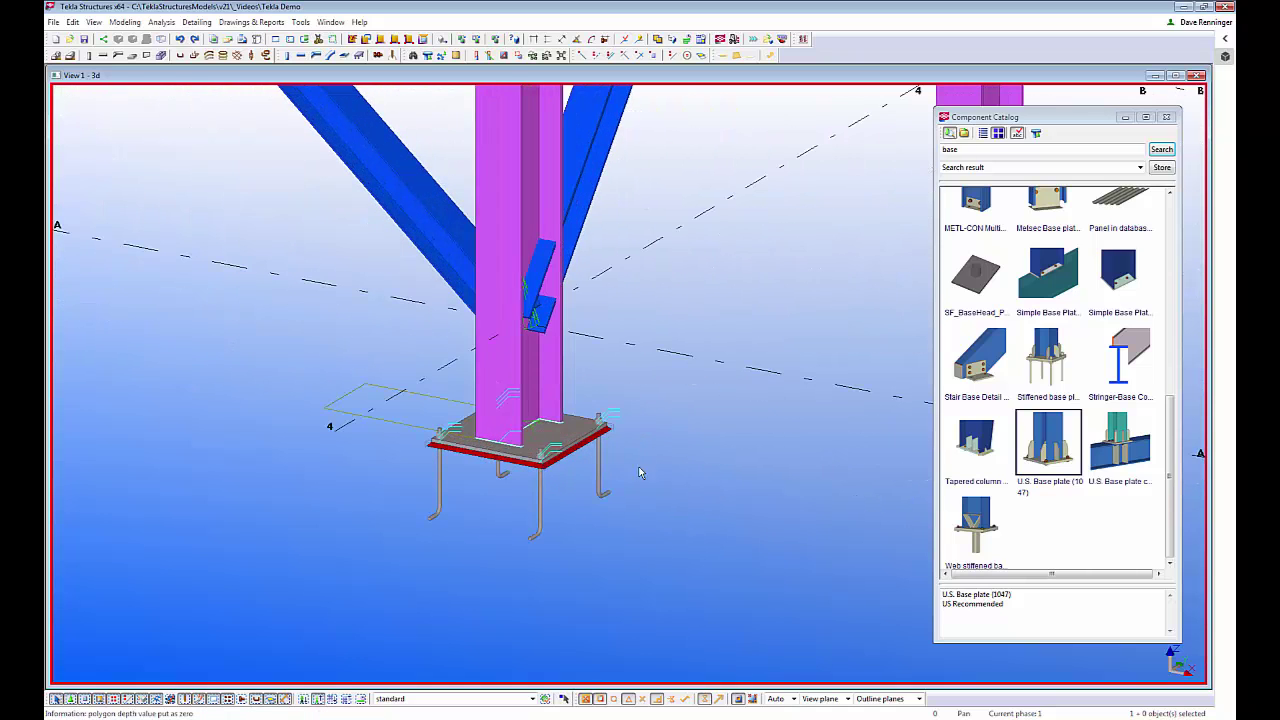
left_click(537, 435)
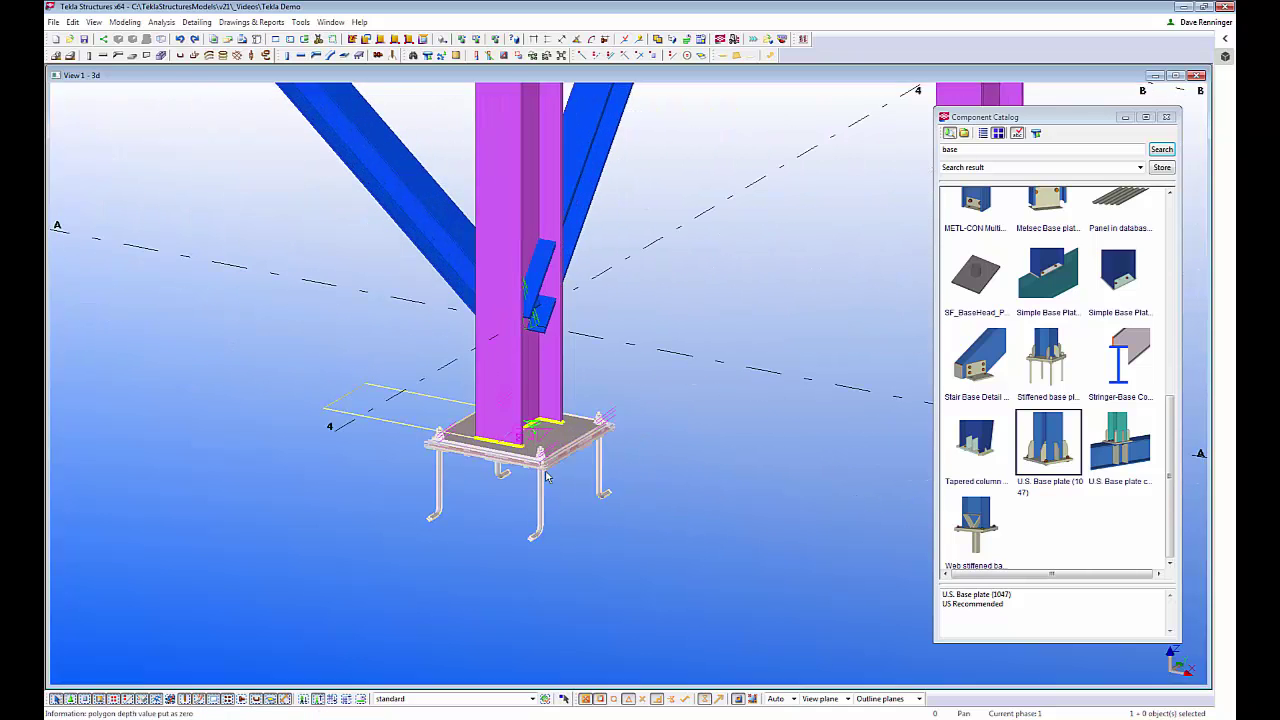
scroll(590, 504, "up", 3)
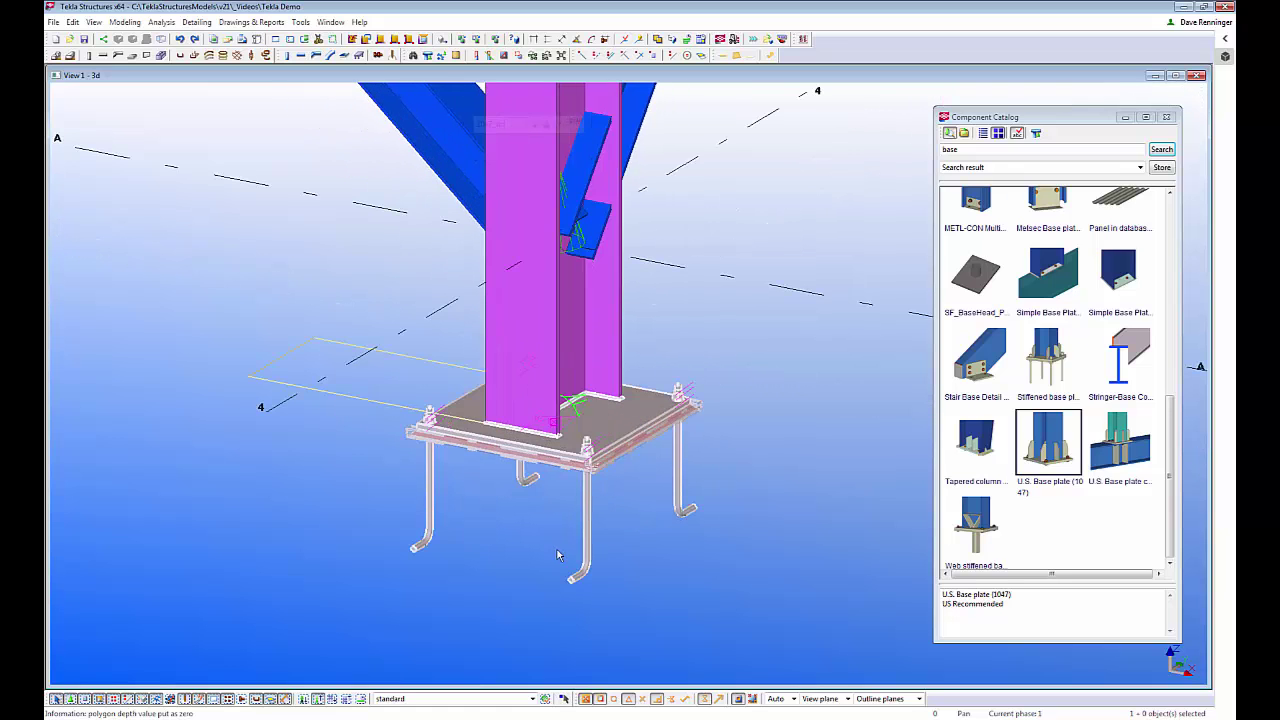
left_click(697, 347)
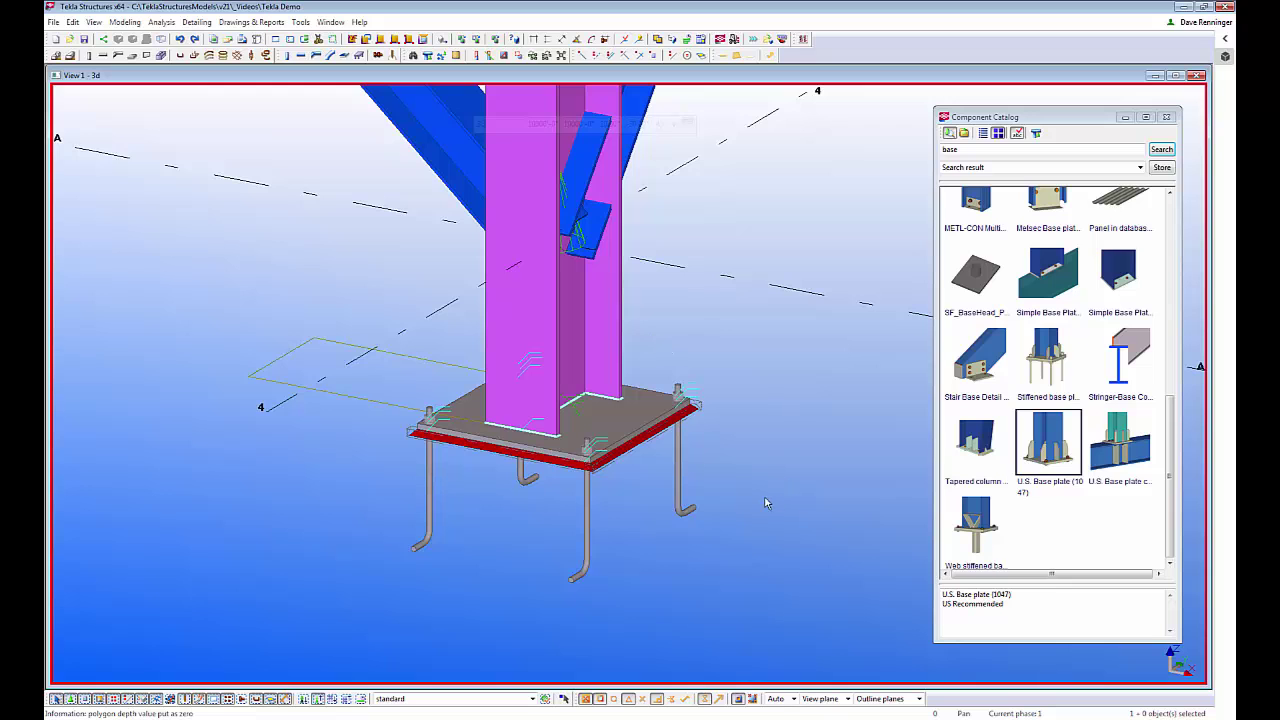
left_click(575, 412)
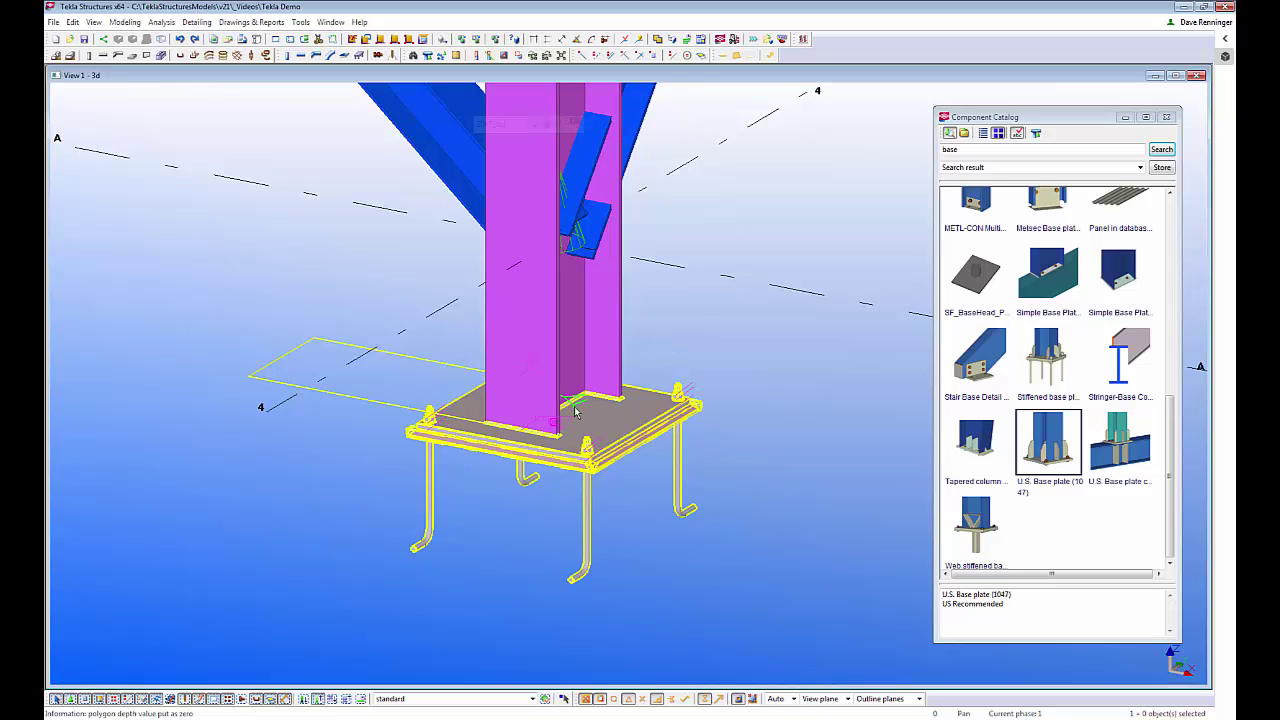
double_click(586, 558)
middle_click_drag(479, 548, 314, 482)
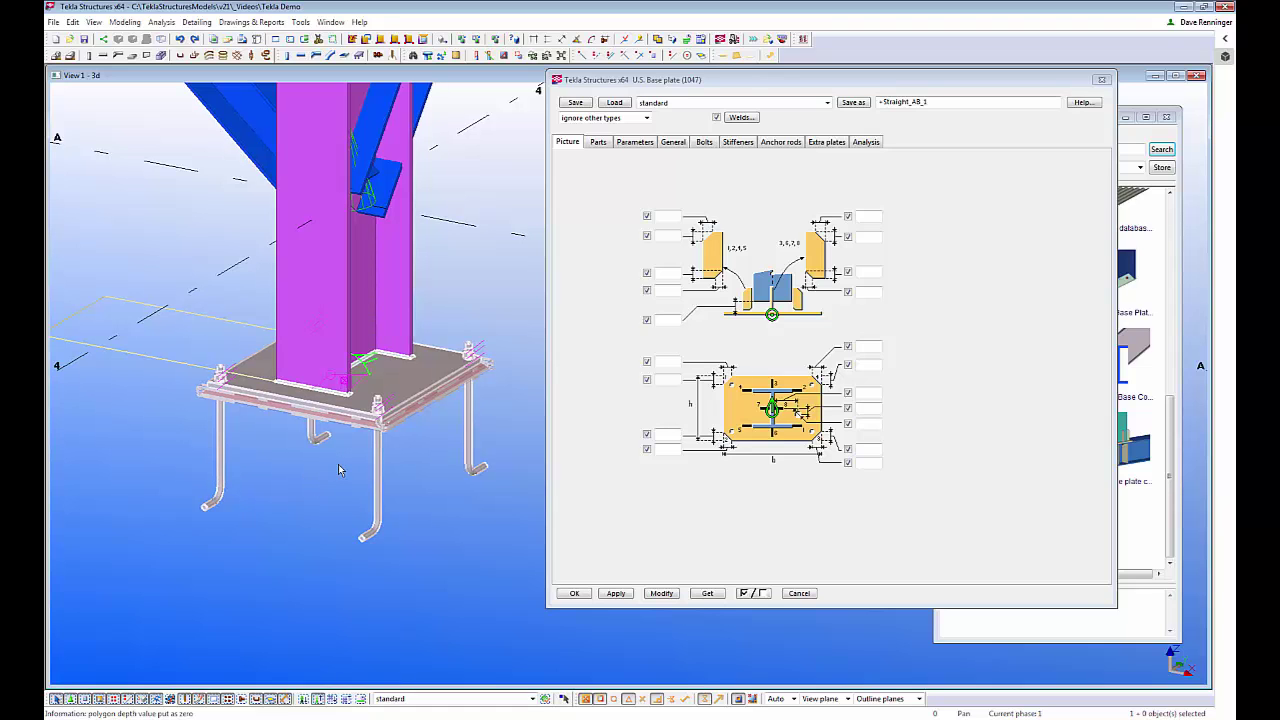
Set the base plate's thickness to 3" and modify the selected component
left_click(598, 142)
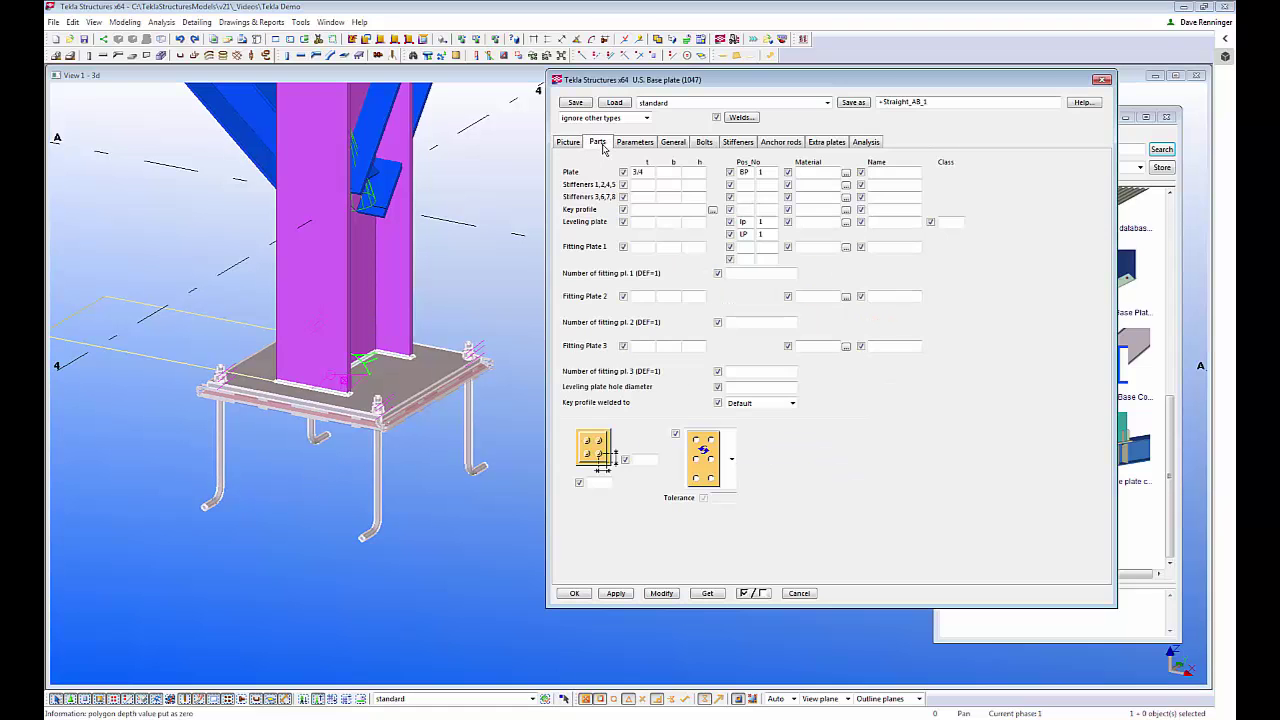
left_click_drag(645, 174, 574, 176)
type("8\"")
left_click(662, 593)
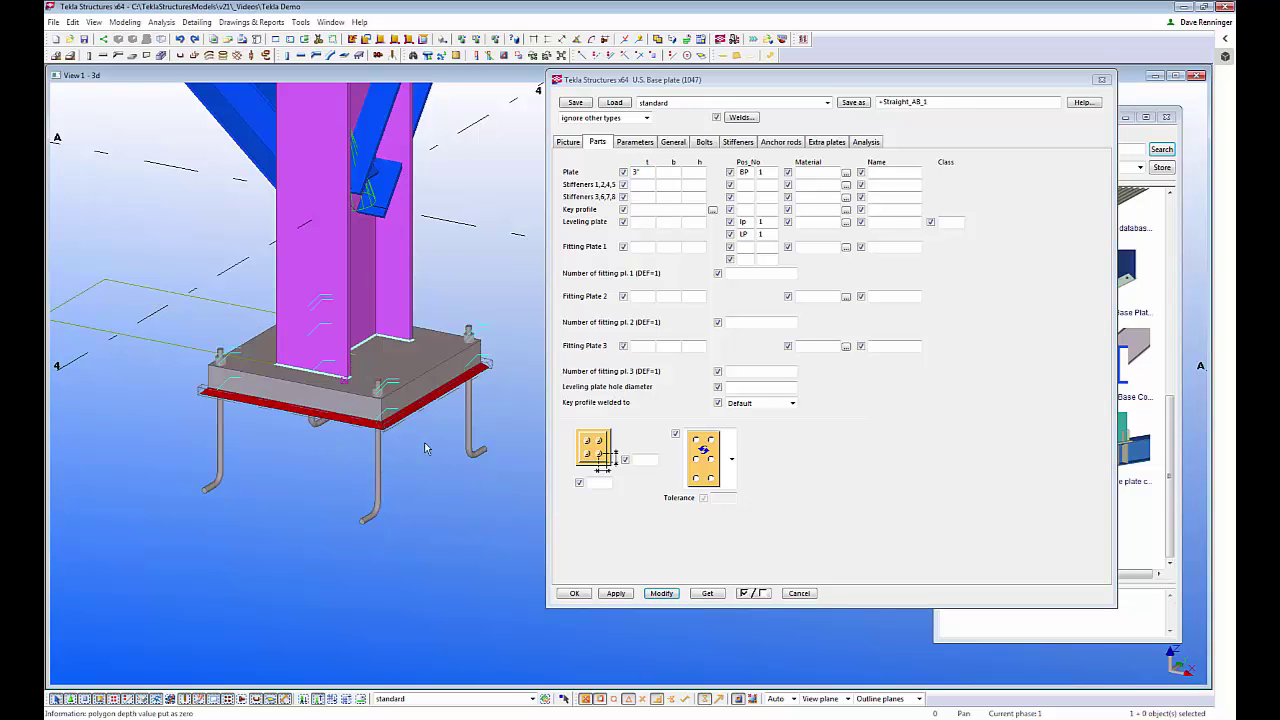
Load the saved Straight_AB_1 settings into the base plate properties and modify the component with them
scroll(443, 468, "up", 4)
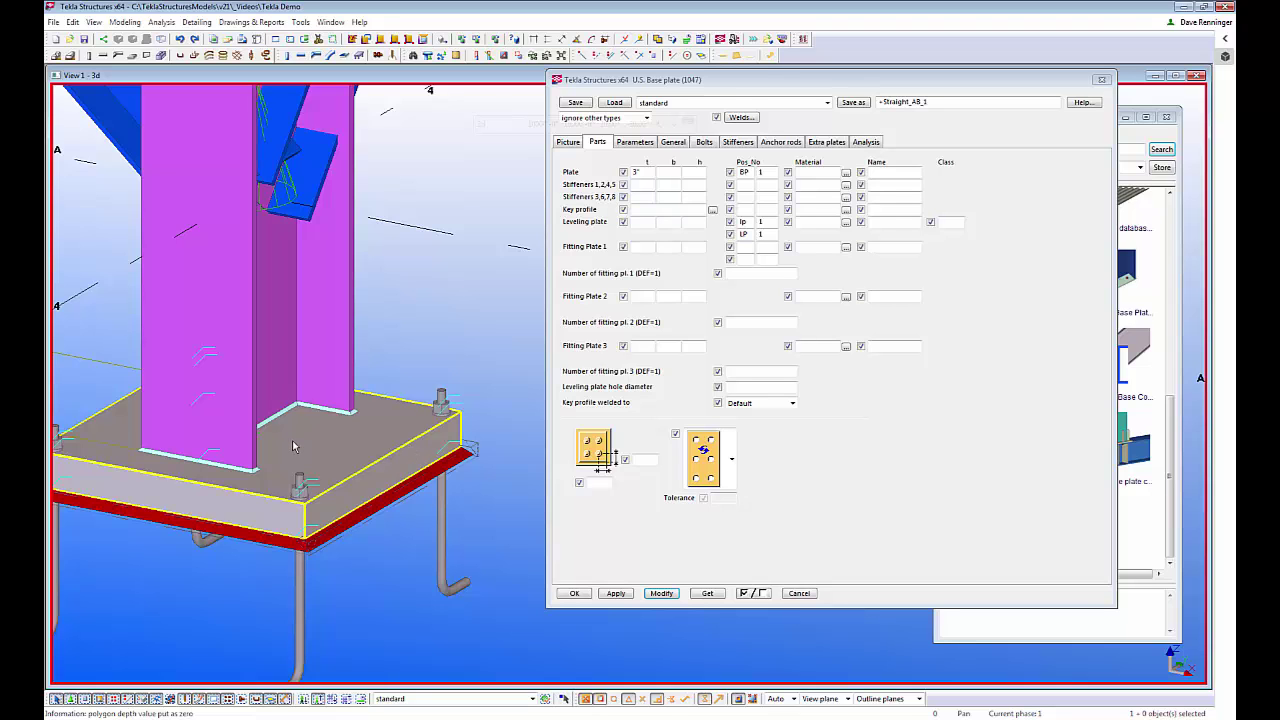
left_click(314, 352)
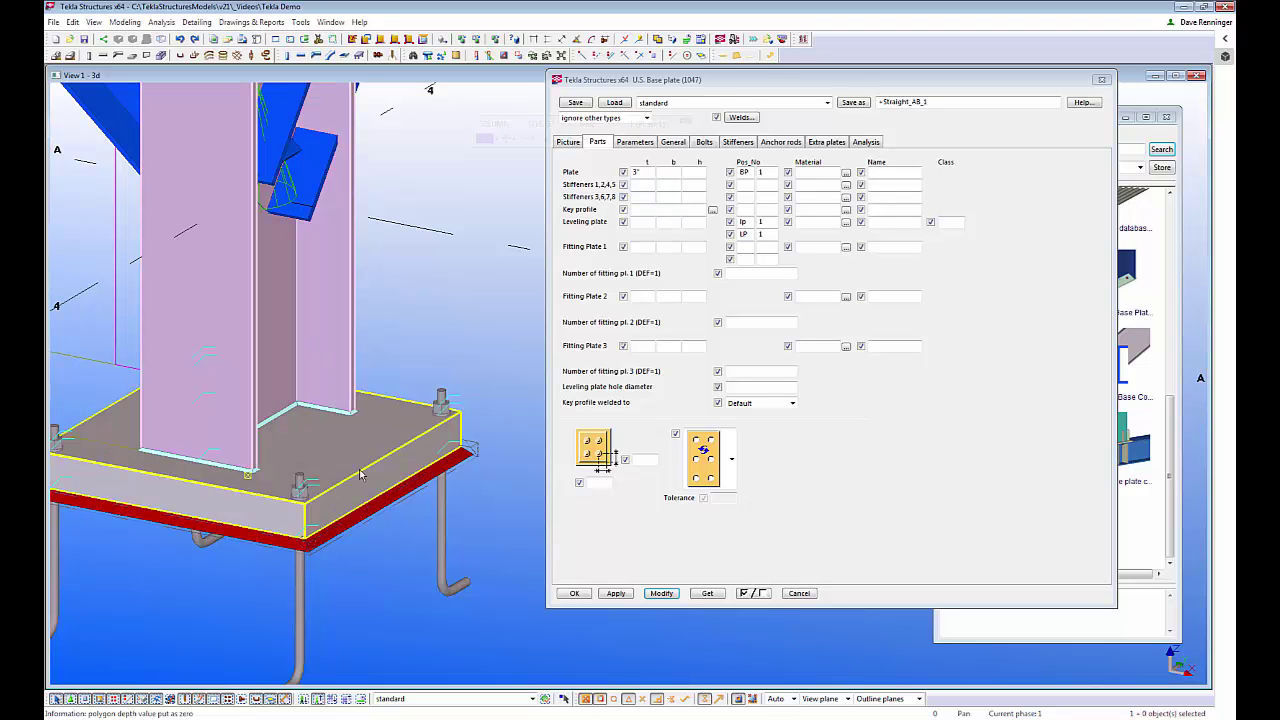
scroll(392, 551, "down", 3)
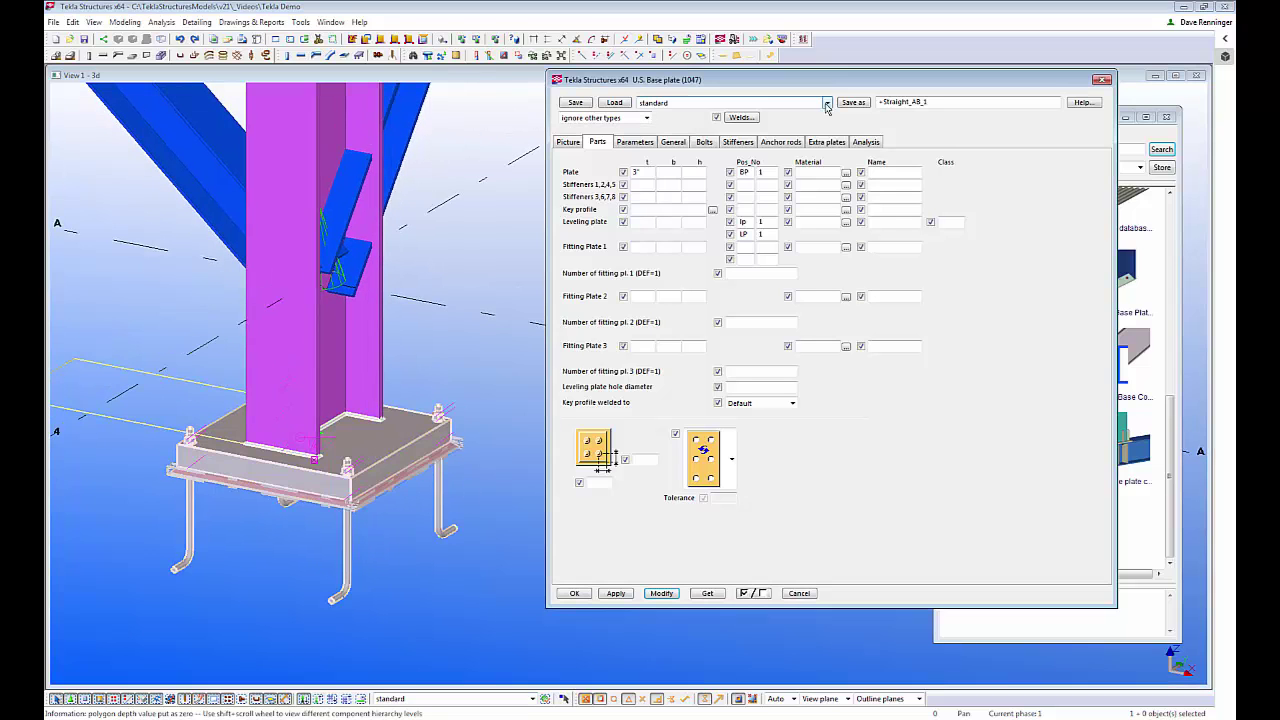
left_click(727, 103)
left_click(665, 152)
left_click(616, 103)
left_click(662, 594)
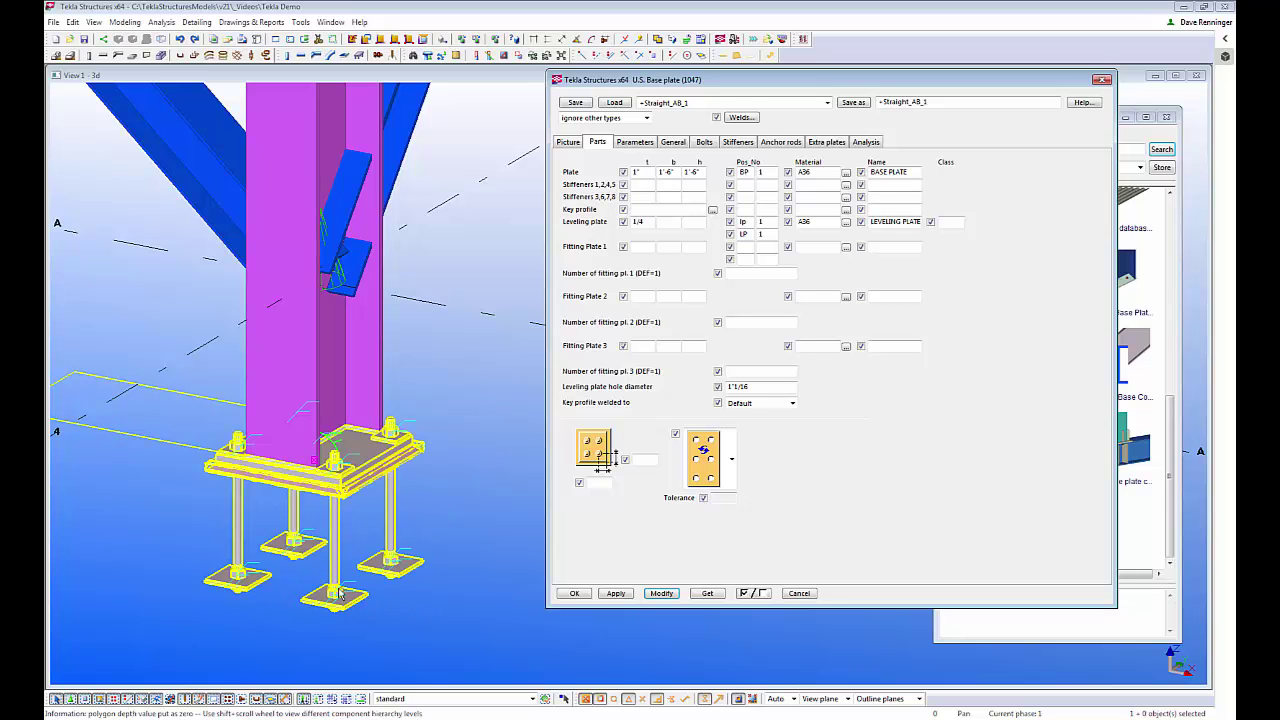
Set the base plate's b and h dimensions to 2'-0" each, modify the component and apply the settings
scroll(405, 556, "up", 3)
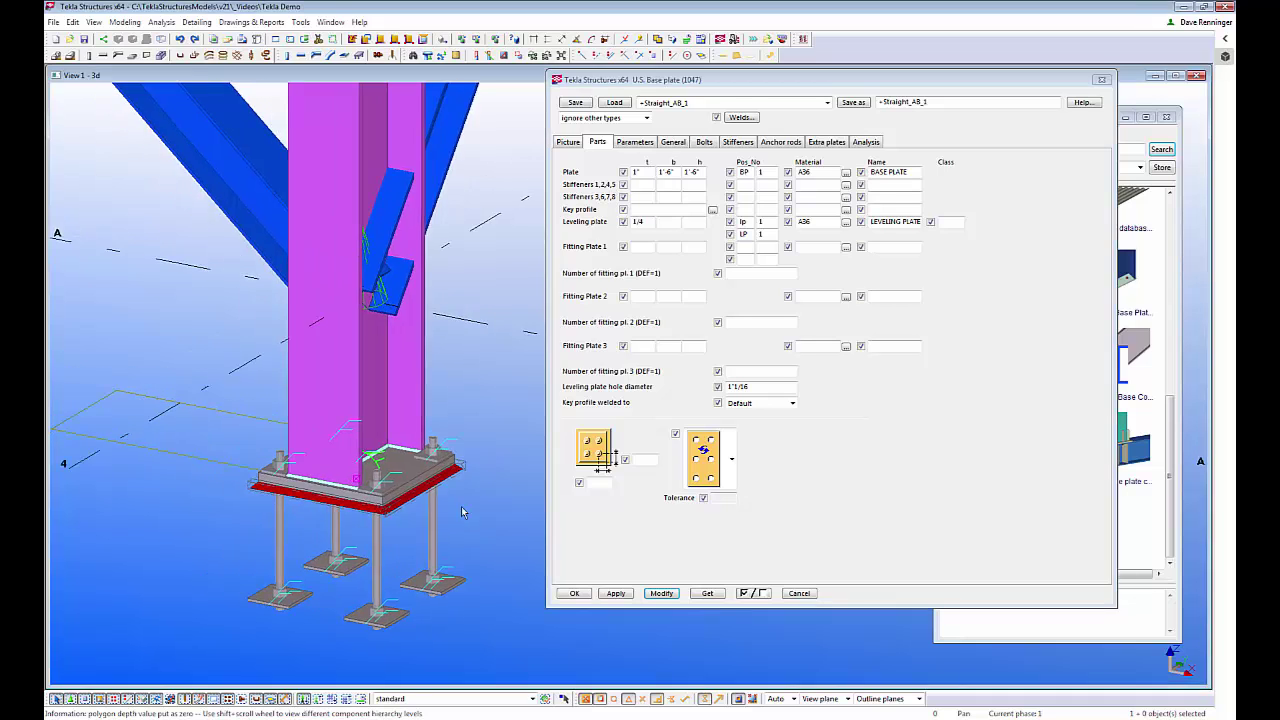
scroll(415, 553, "down", 2)
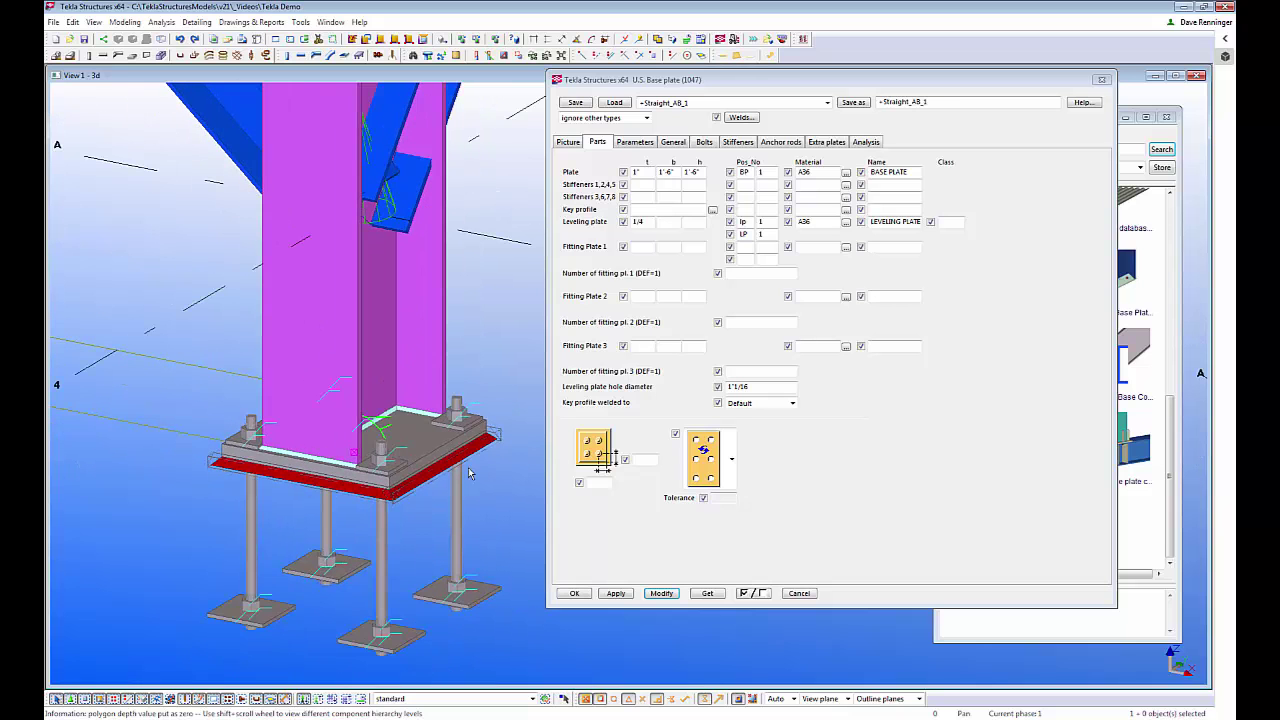
left_click(675, 172)
left_click(702, 173)
left_click(661, 593)
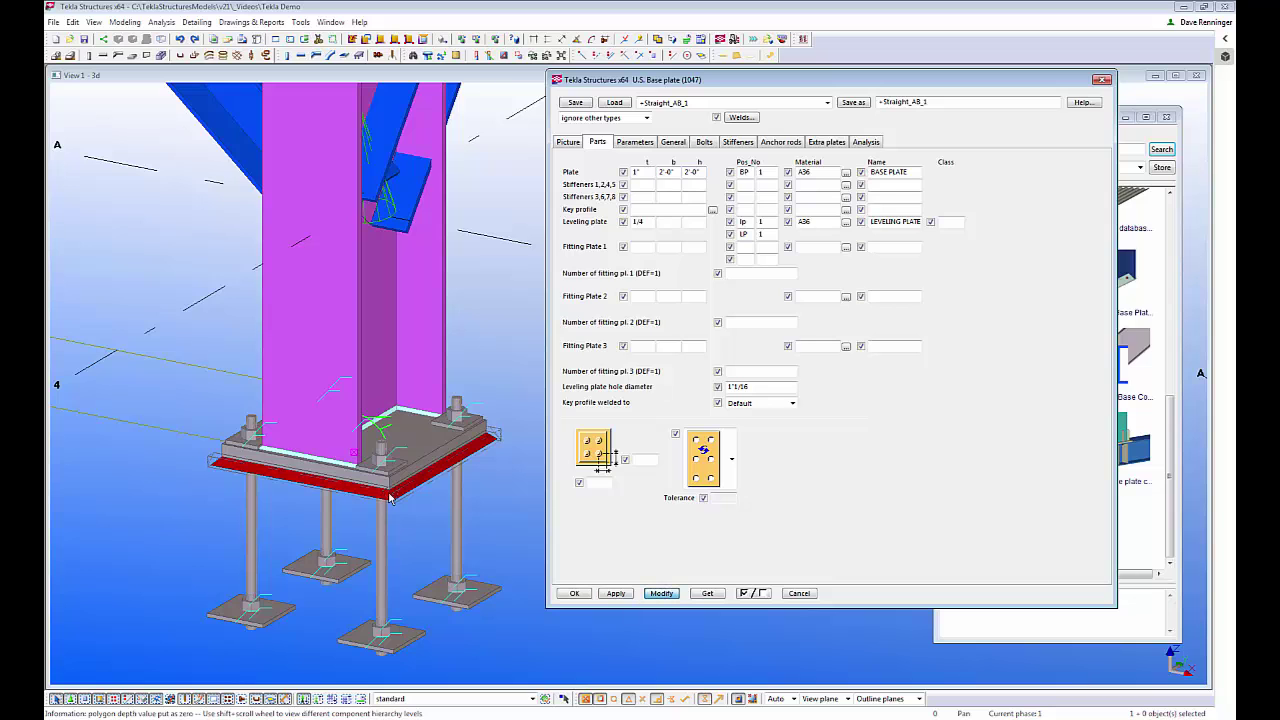
middle_click_drag(421, 539, 345, 511)
left_click(388, 425)
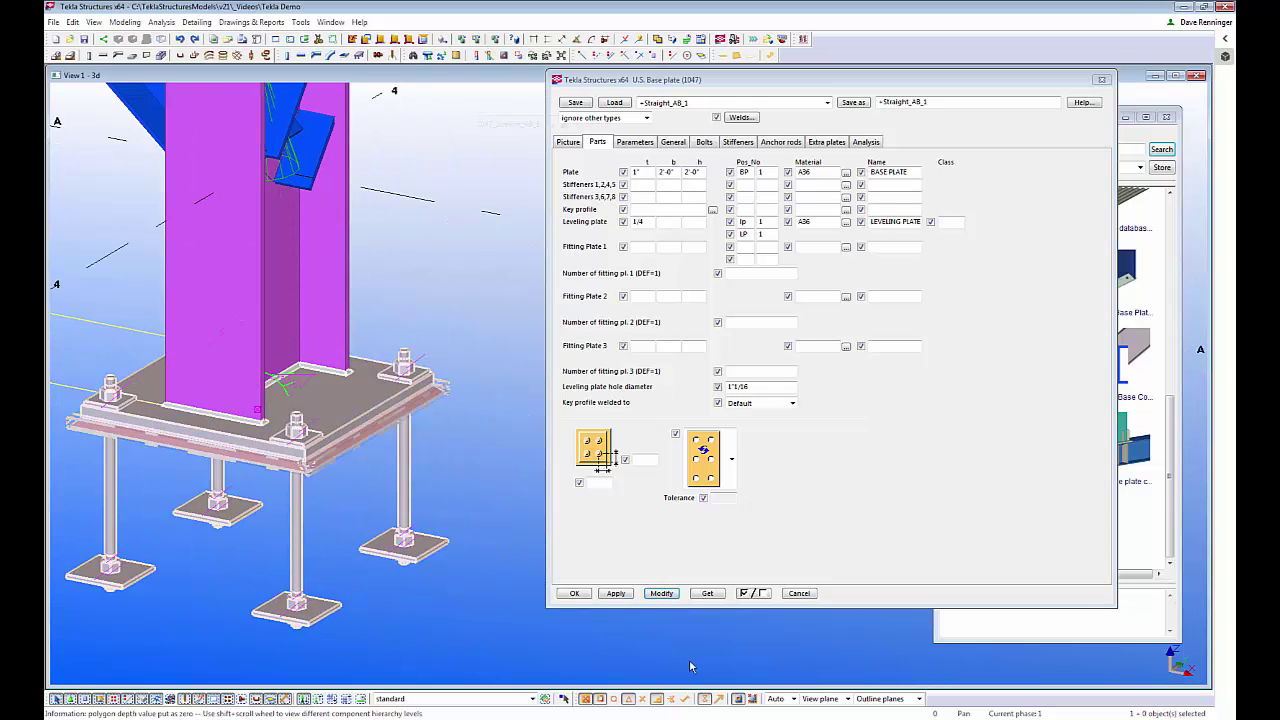
left_click(617, 594)
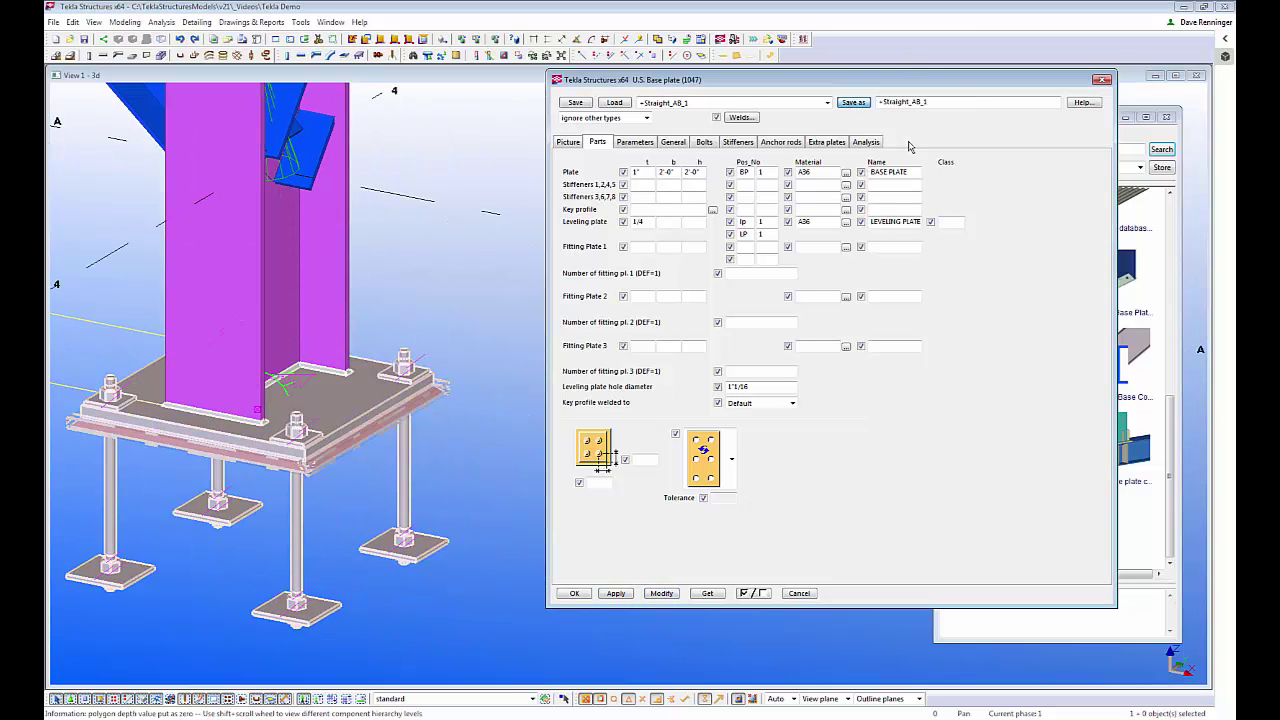
Close the base plate properties and place the same component at the foot of the column at gridlines B and 4
left_click(1101, 81)
scroll(609, 457, "down", 5)
left_click(594, 462)
left_click(626, 481)
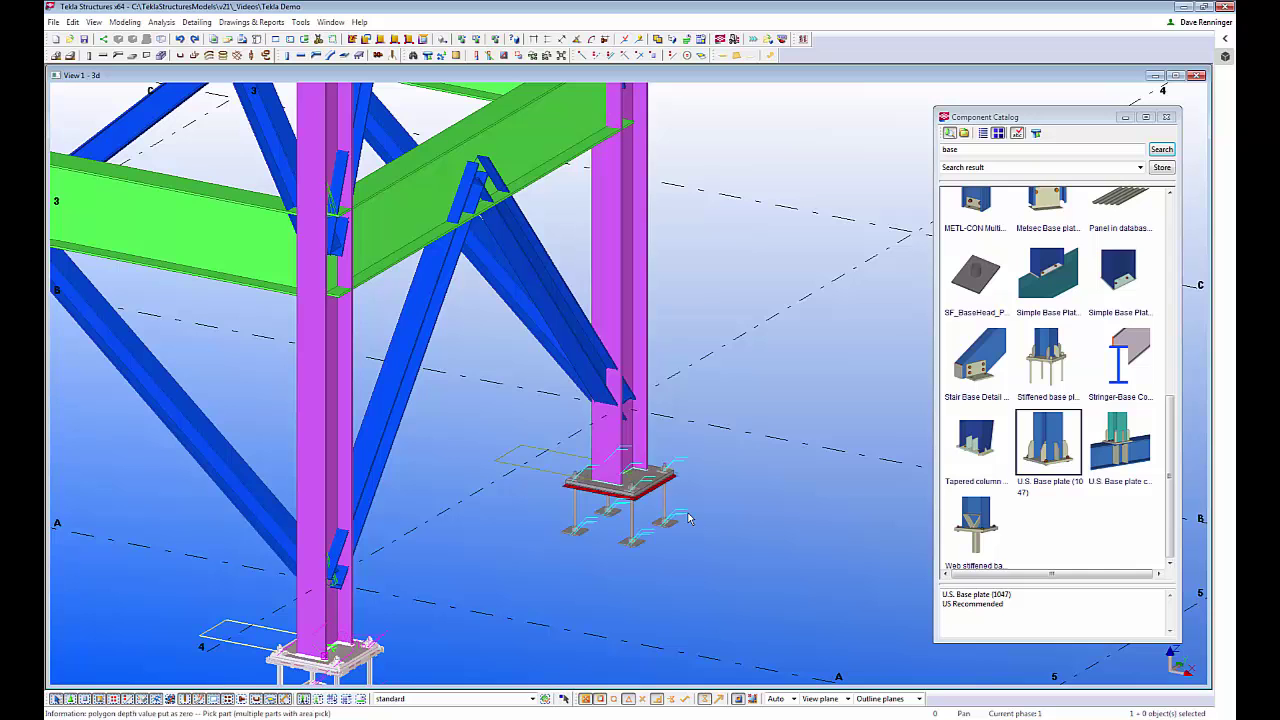
Place the U.S. Base plate (1047) at the feet of the two columns on gridline 3
scroll(586, 569, "down", 2)
middle_click_drag(446, 561, 579, 530)
middle_click_drag(338, 538, 624, 530)
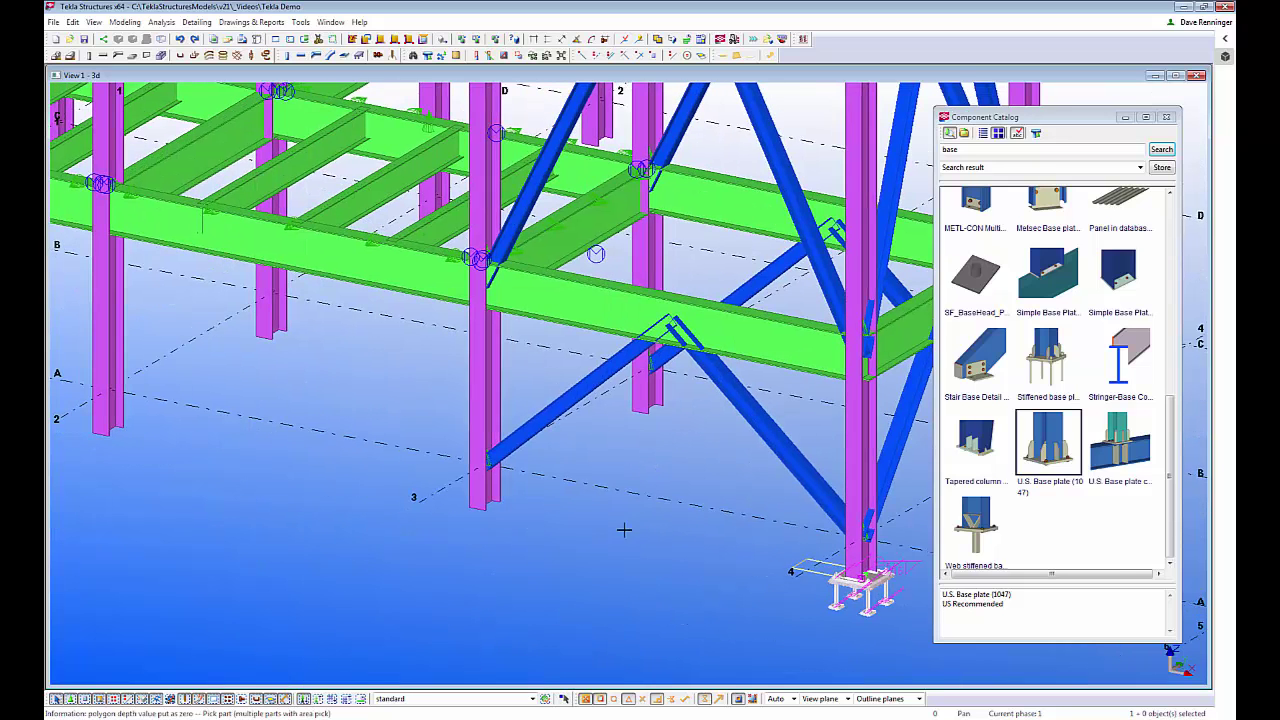
left_click(490, 502)
left_click(484, 502)
left_click(641, 407)
left_click(652, 410)
Place the base plate on all remaining columns along gridlines 1 and 2 in one selection and end the command
scroll(392, 484, "down", 2)
middle_click_drag(388, 478, 670, 498)
scroll(565, 486, "down", 2)
middle_click_drag(561, 499, 602, 472, "ctrl")
scroll(540, 516, "up", 1)
middle_click_drag(540, 524, 705, 411)
left_click_drag(772, 437, 277, 296)
left_click(324, 384)
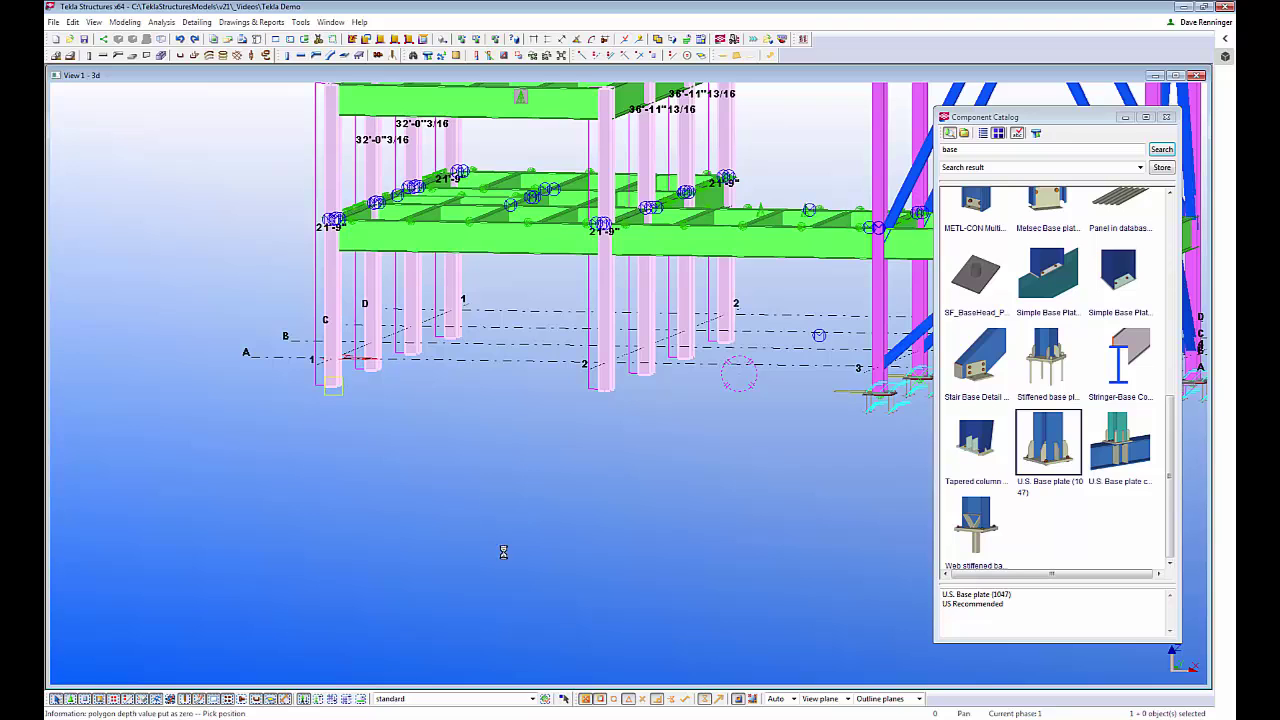
right_click(680, 408)
left_click(720, 424)
right_click(727, 447)
left_click(754, 518)
List the Beam to column connections in the component catalog and choose Clip angle (141)
middle_click_drag(784, 450, 368, 541)
scroll(368, 541, "down", 2)
middle_click_drag(588, 531, 525, 563, "ctrl")
middle_click_drag(774, 411, 619, 459)
scroll(571, 606, "up", 3)
middle_click_drag(740, 390, 950, 165, "ctrl")
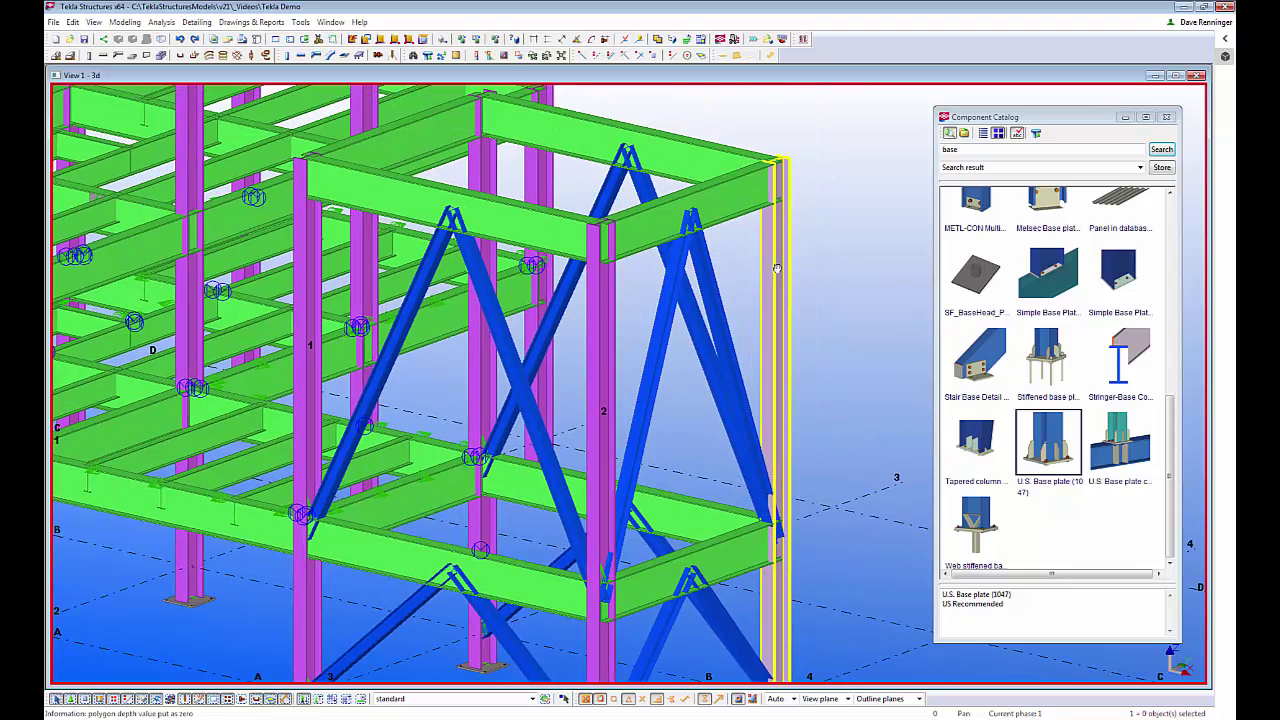
left_click(1052, 168)
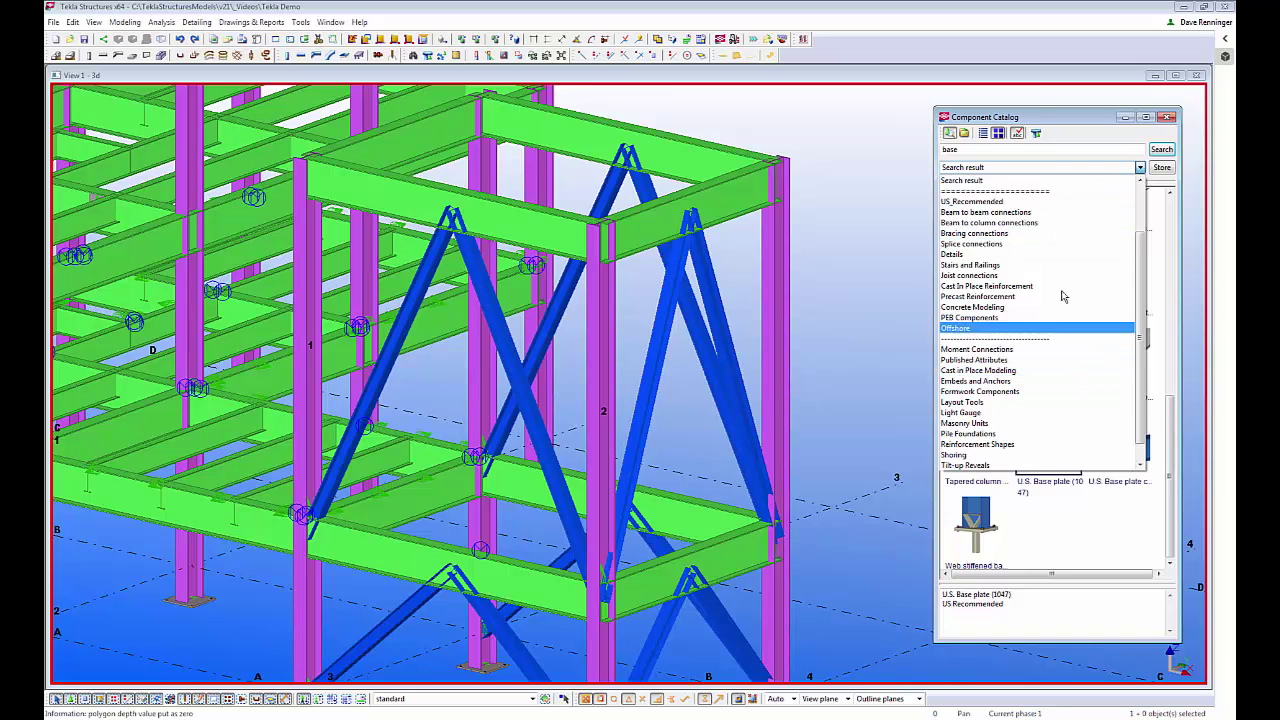
scroll(1000, 260, "up", 2)
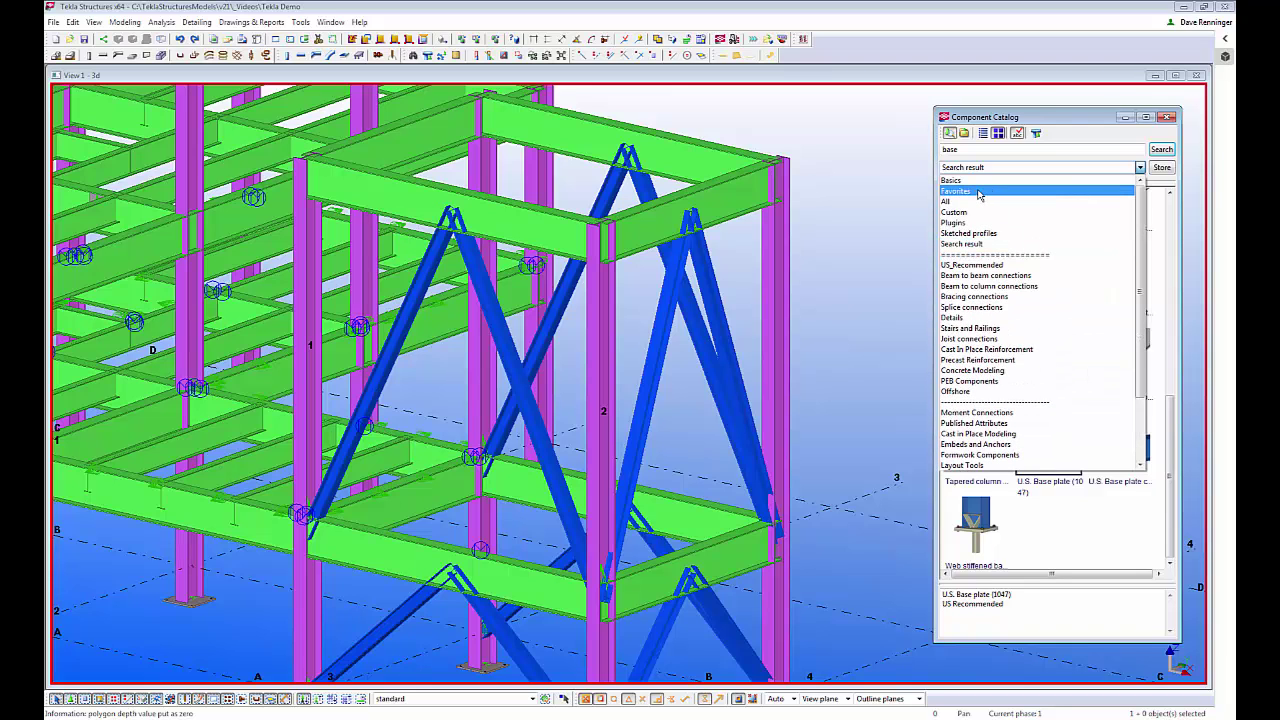
left_click(993, 288)
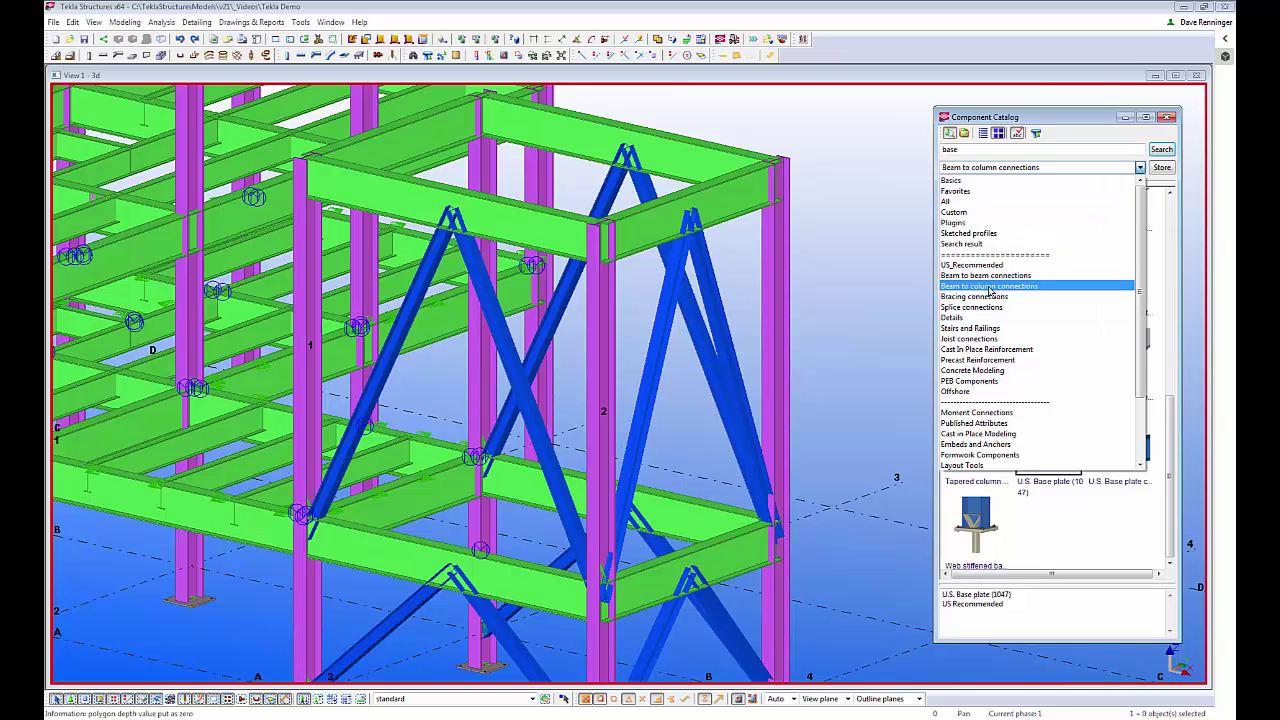
left_click(1002, 294)
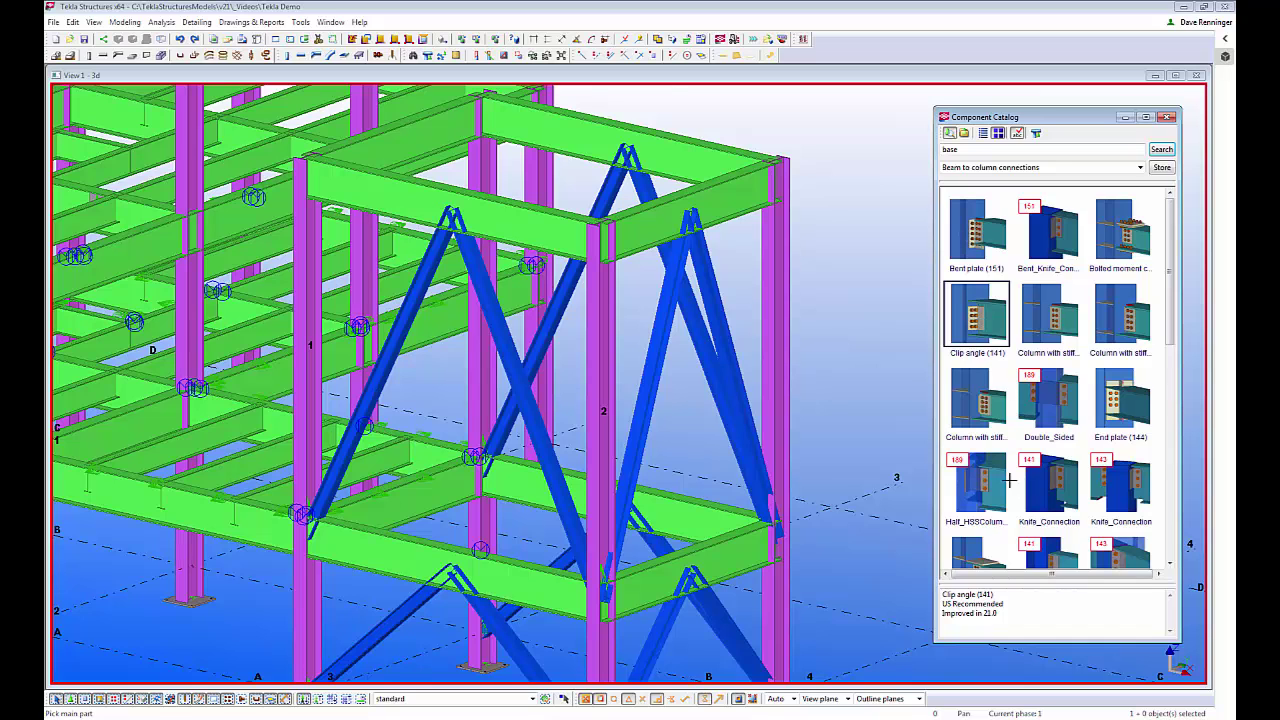
Connect the short end beam at the top of the braced frame to the far corner column with Clip angle (141)
scroll(1025, 489, "down", 3)
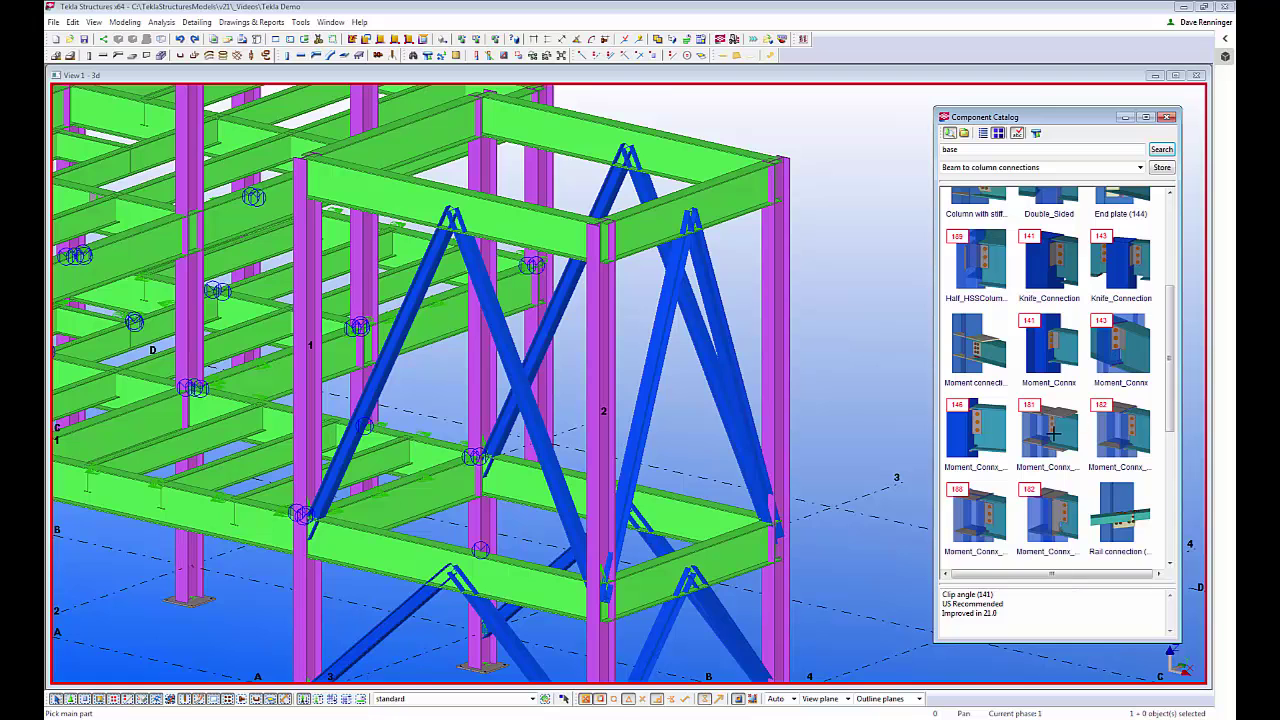
scroll(1100, 450, "down", 2)
scroll(1019, 497, "down", 2)
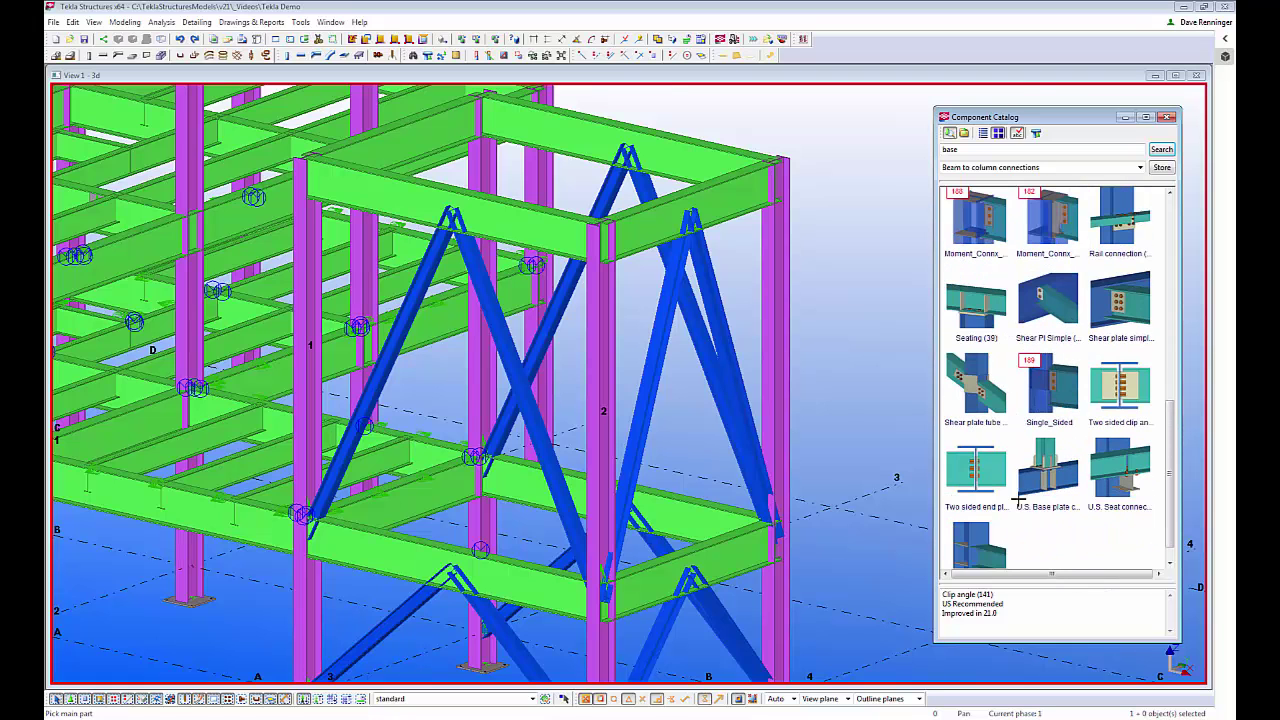
scroll(1022, 492, "up", 8)
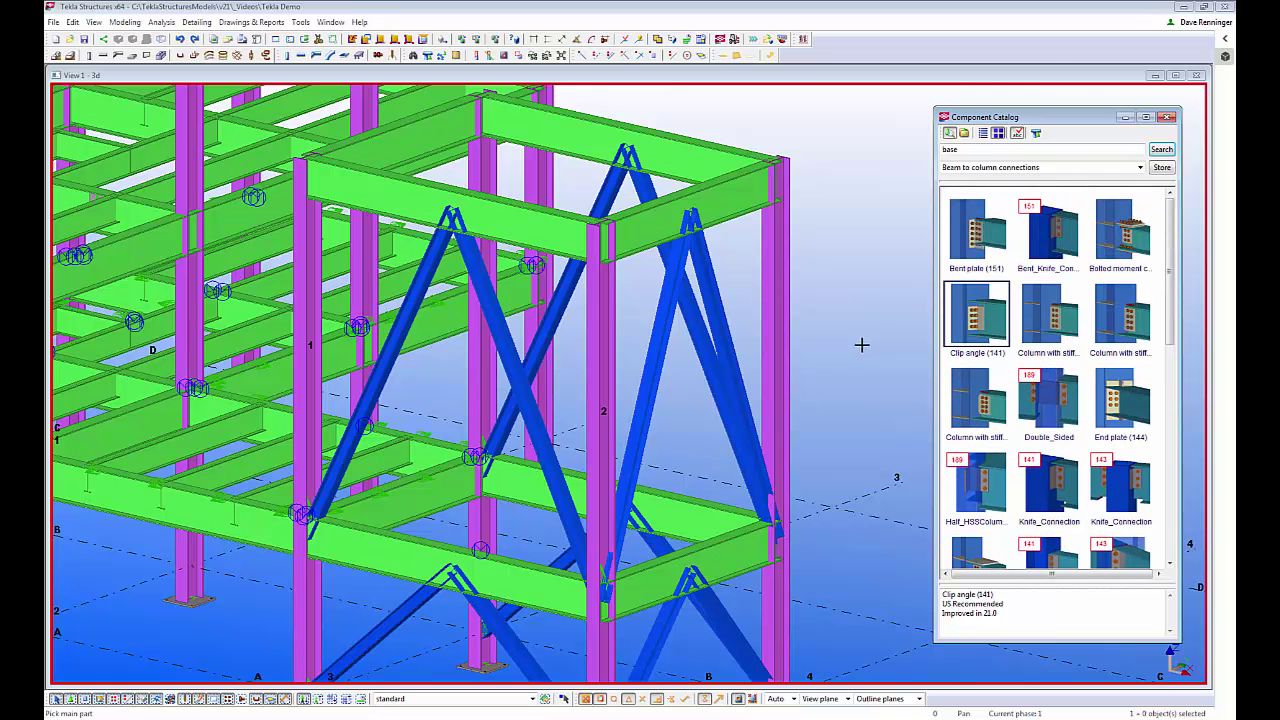
scroll(845, 363, "up", 3)
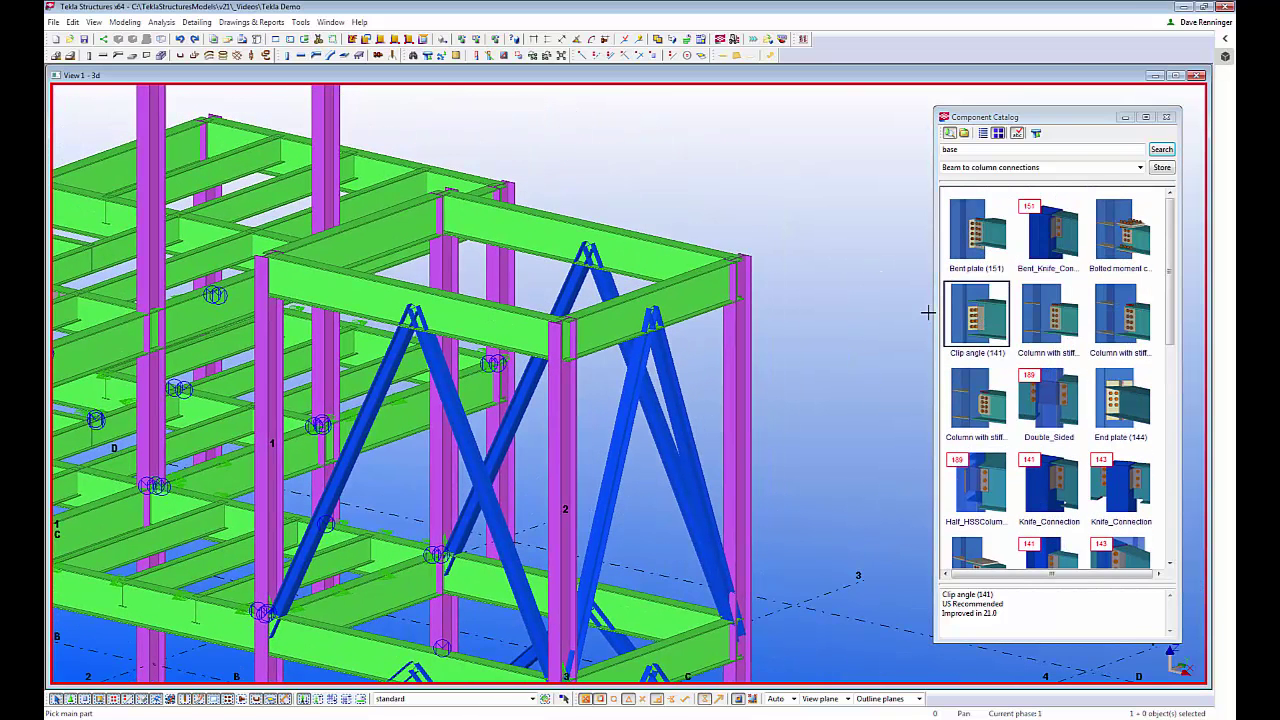
middle_click_drag(856, 369, 860, 423)
scroll(734, 393, "up", 2)
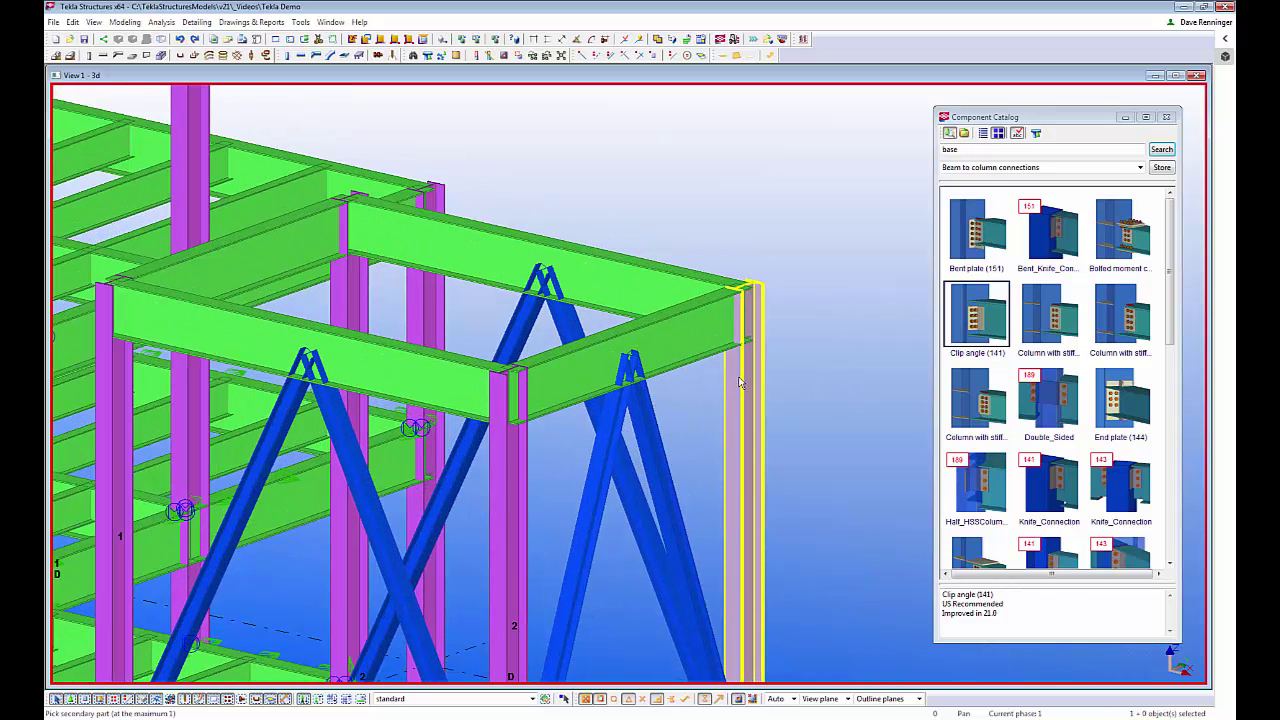
left_click(740, 382)
left_click(713, 327)
Add the same clip angle between the far corner column and the long rear top beam, and end the command
scroll(774, 409, "up", 5)
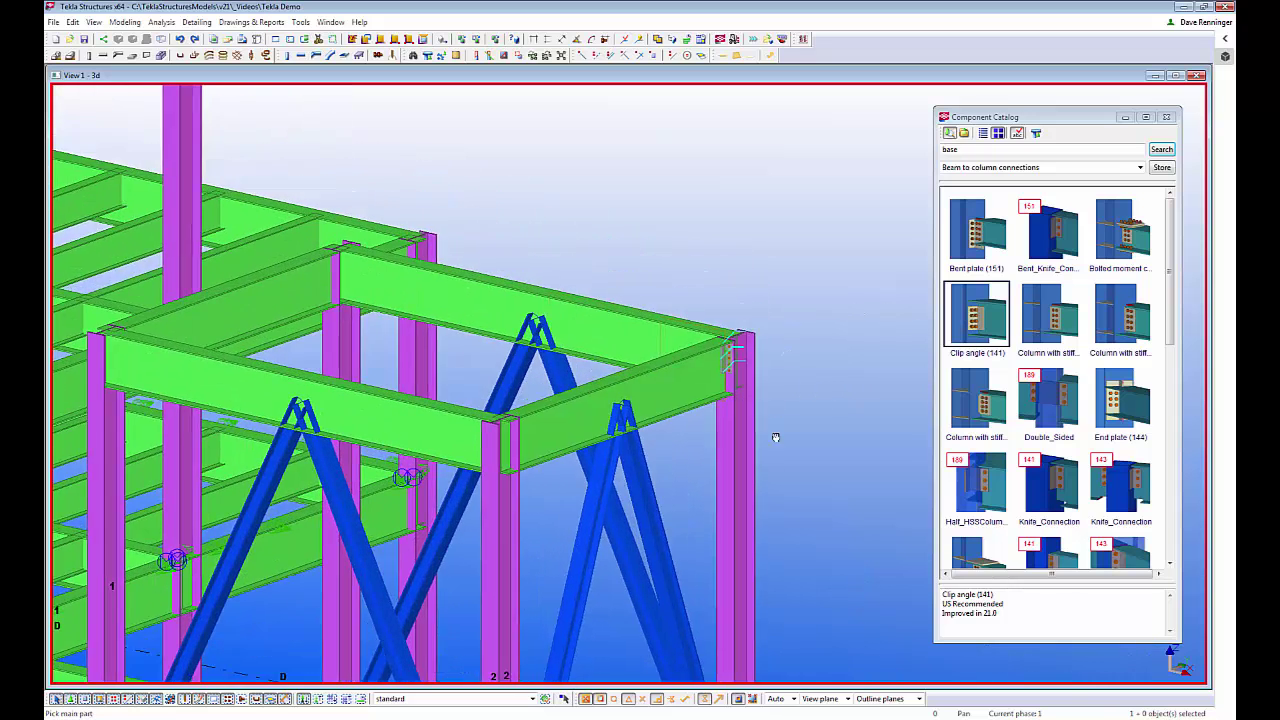
left_click(713, 420)
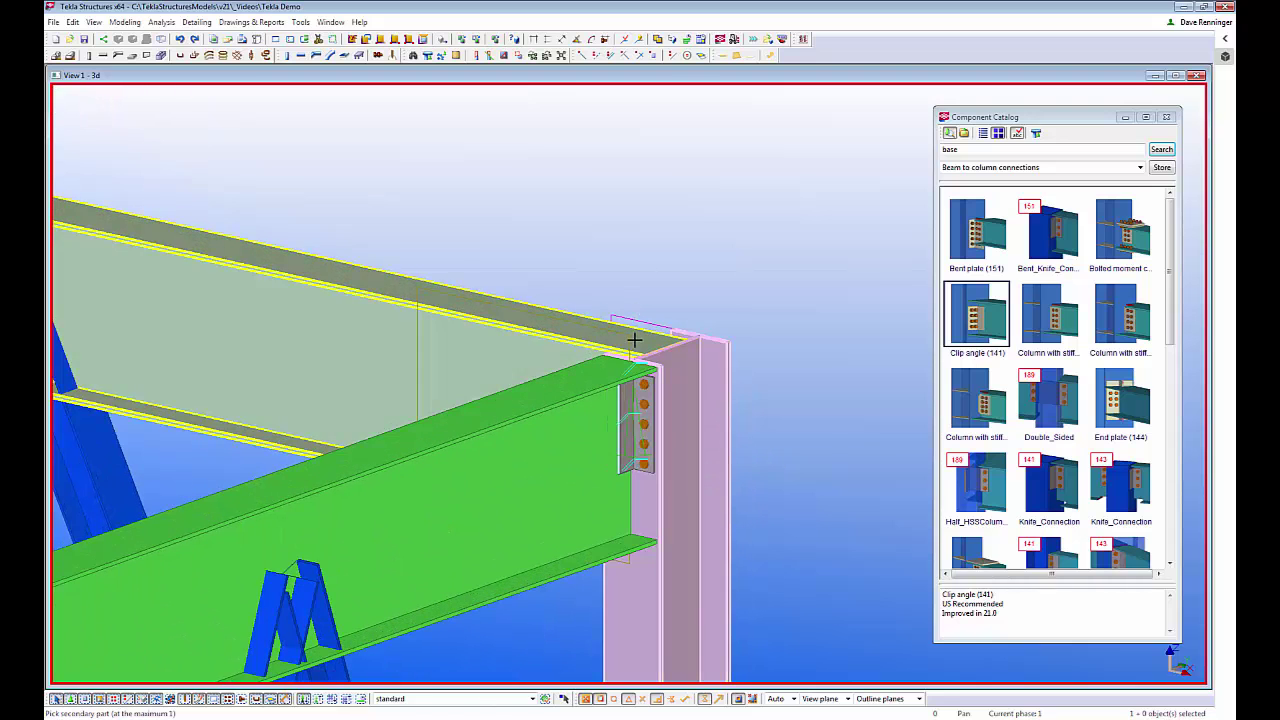
left_click(634, 340)
right_click(737, 262)
left_click(748, 263)
Select the far corner column with the new clip angles and change its rotation to 90°
scroll(725, 393, "up", 3)
middle_click_drag(725, 393, 598, 404, "ctrl")
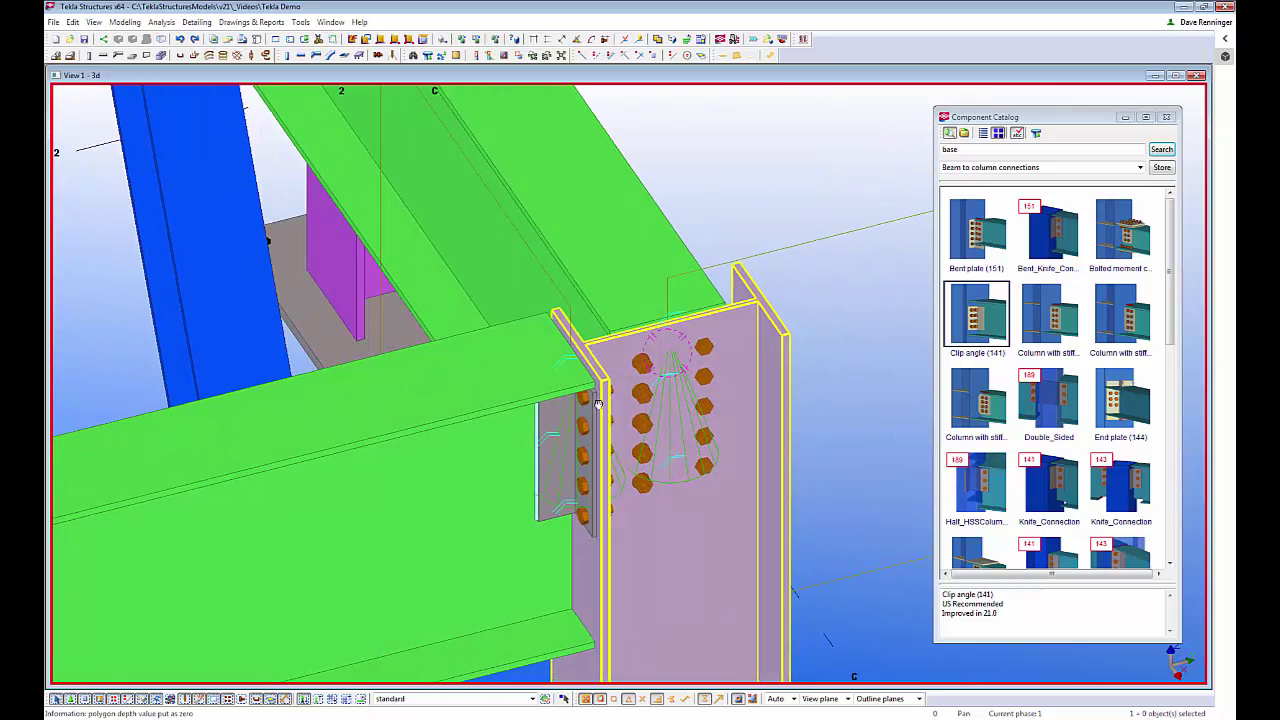
scroll(571, 511, "up", 3)
scroll(528, 486, "down", 2)
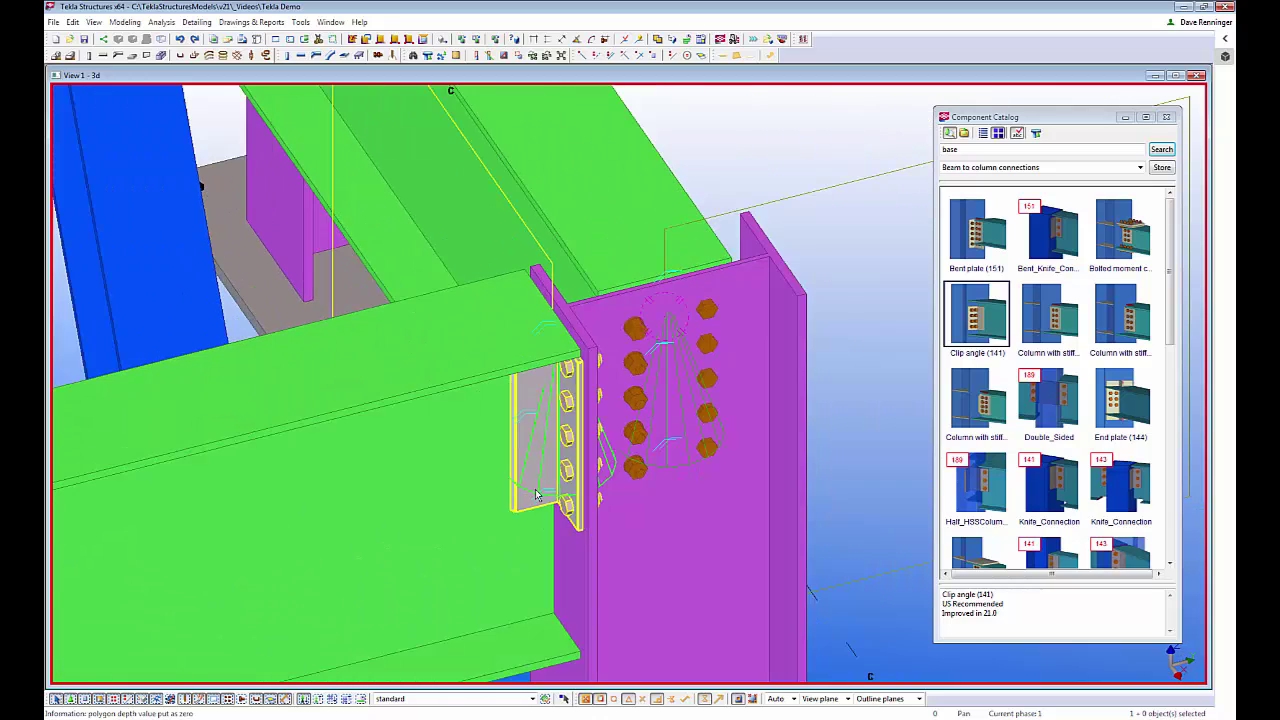
scroll(575, 470, "down", 1)
middle_click_drag(545, 483, 673, 465, "ctrl")
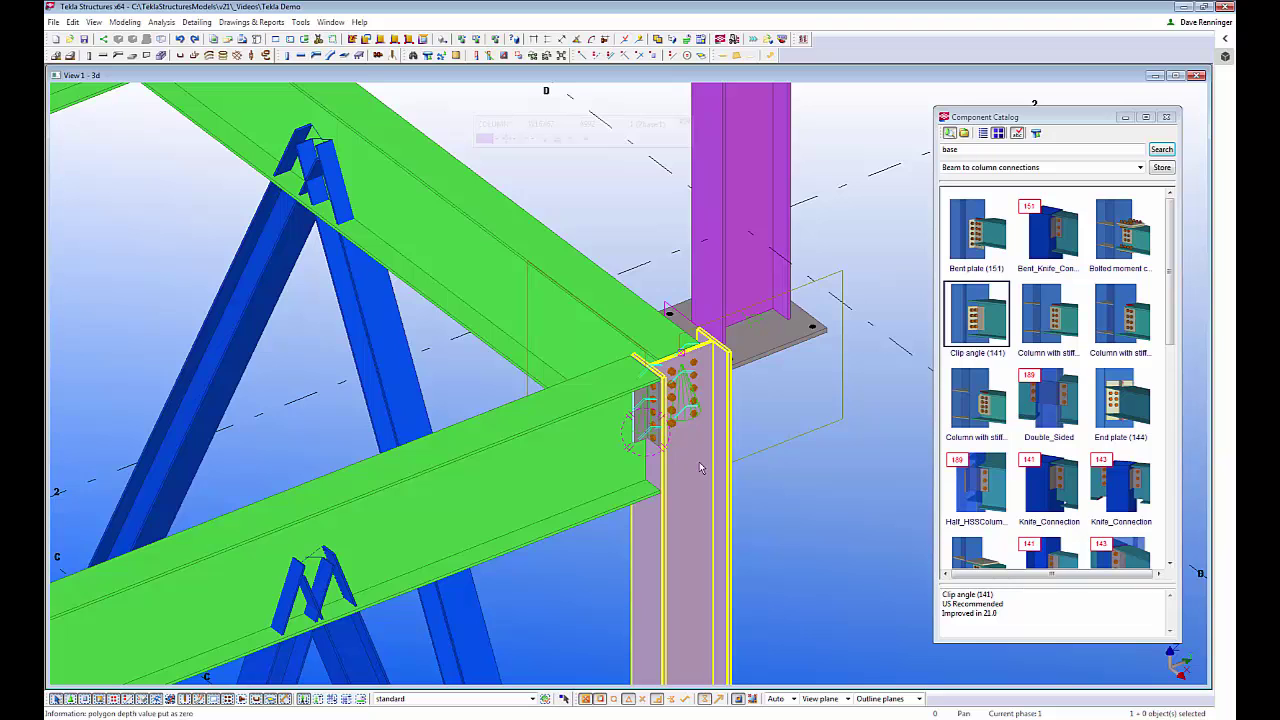
left_click(508, 138)
left_click_drag(540, 155, 507, 183)
scroll(650, 390, "up", 5)
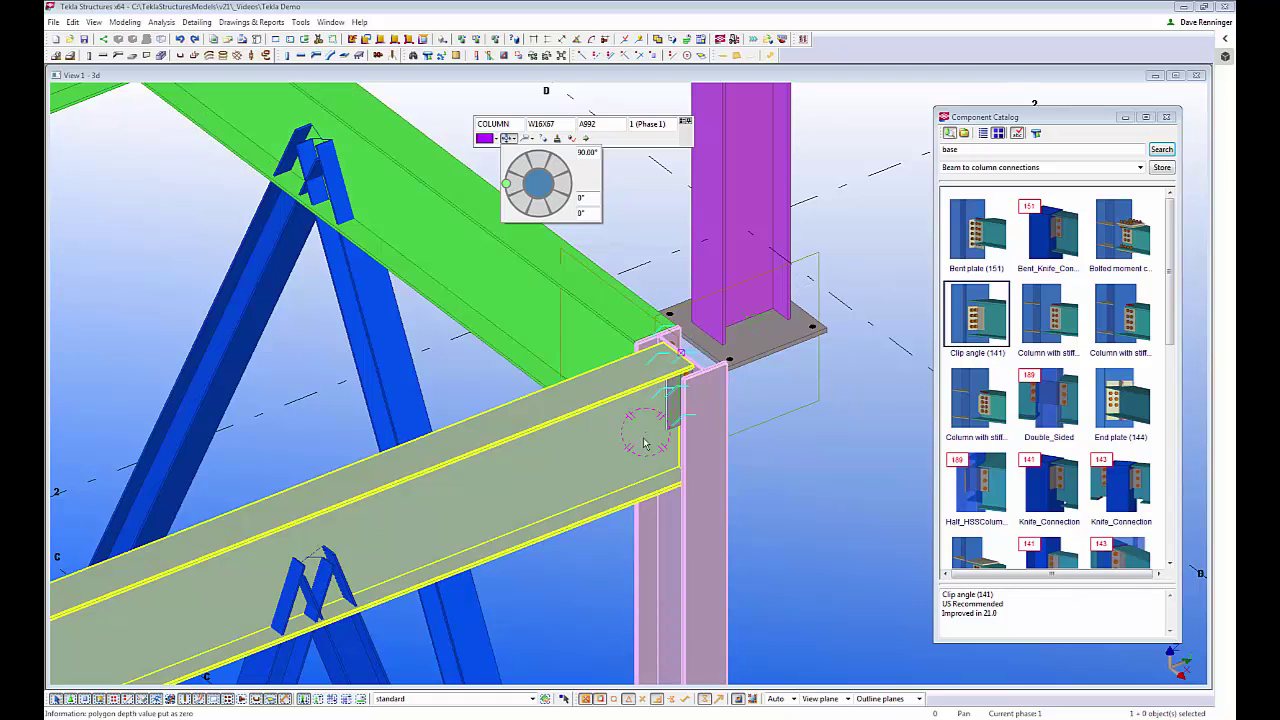
Rotate the corner column back to its original orientation and deselect it
middle_click_drag(677, 399, 517, 107, "ctrl")
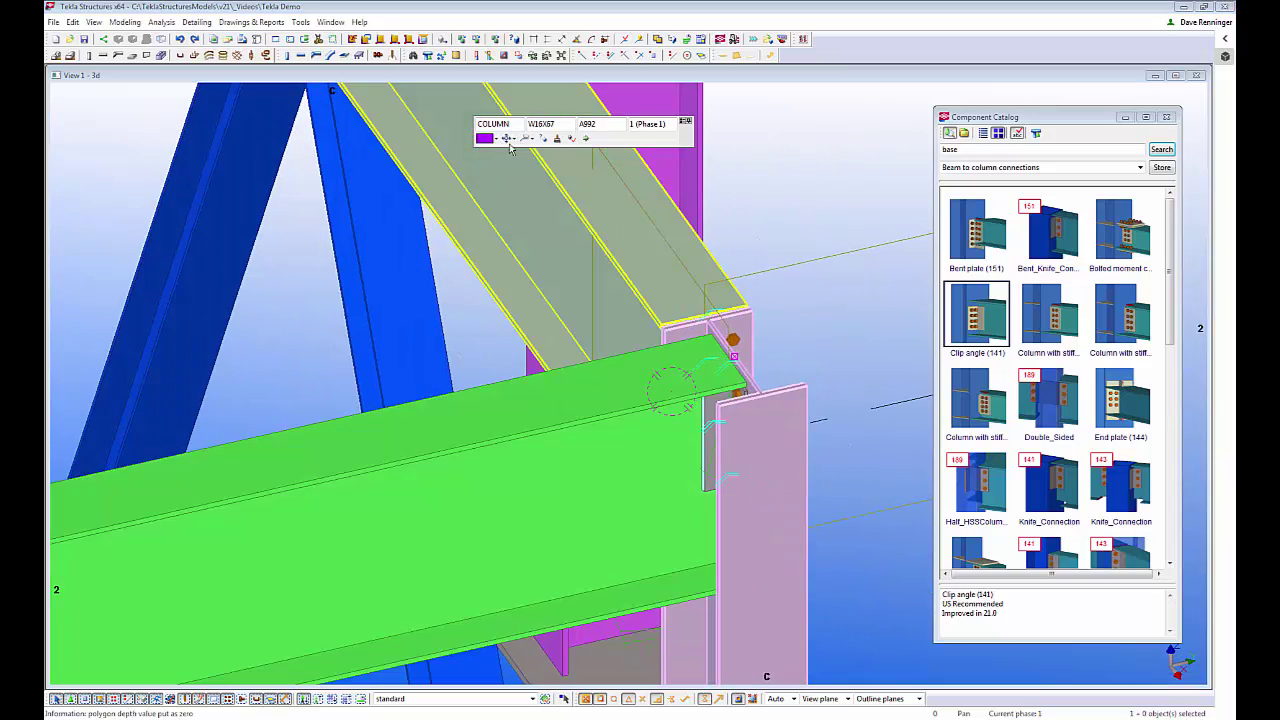
left_click(508, 138)
left_click_drag(508, 186, 538, 153)
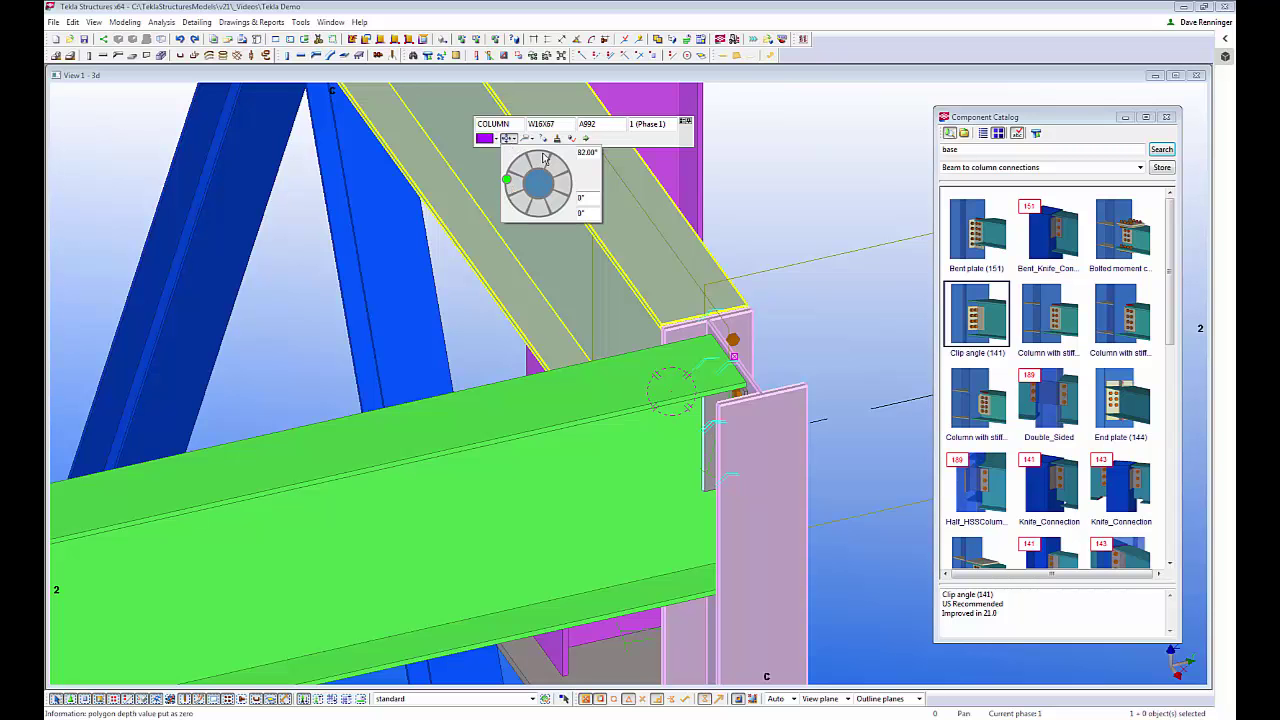
left_click(856, 262)
scroll(776, 263, "down", 3)
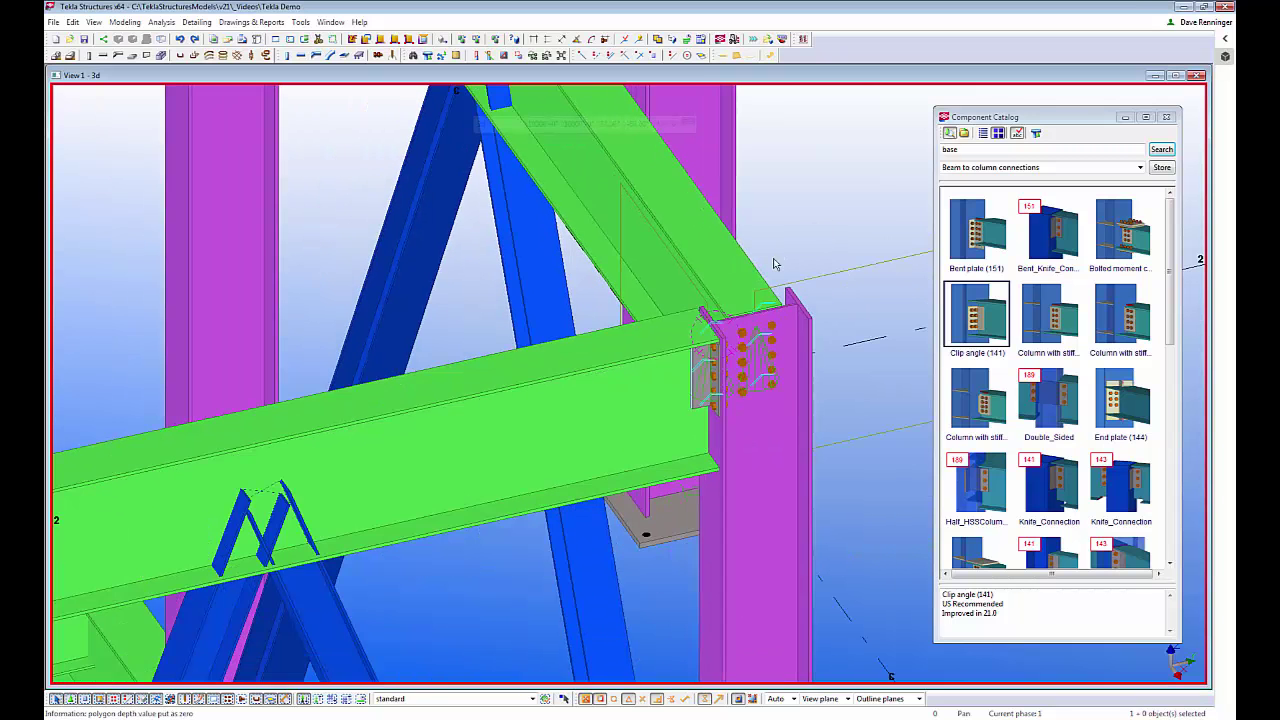
Search the component catalog for "58 62" and choose Gusseted cross (62)
middle_click_drag(656, 398, 679, 357, "ctrl")
scroll(679, 357, "down", 5)
middle_click_drag(640, 470, 728, 385)
middle_click_drag(700, 505, 788, 478, "ctrl")
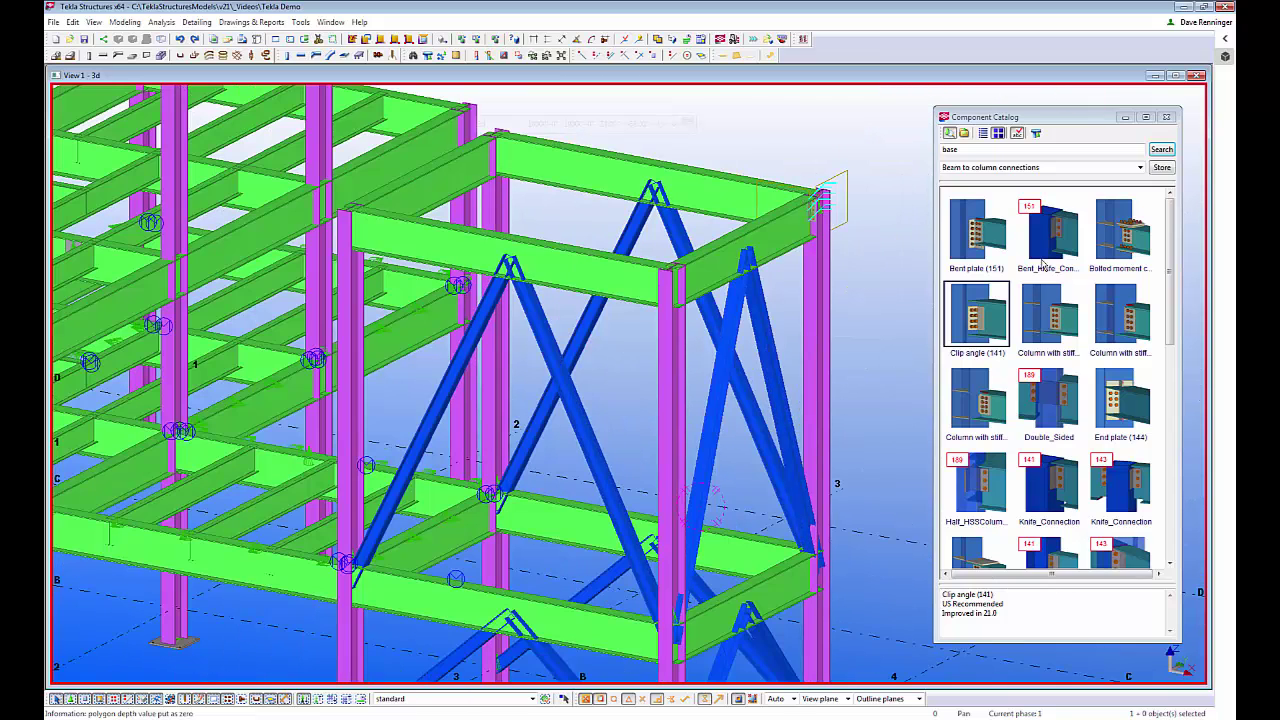
double_click(969, 148)
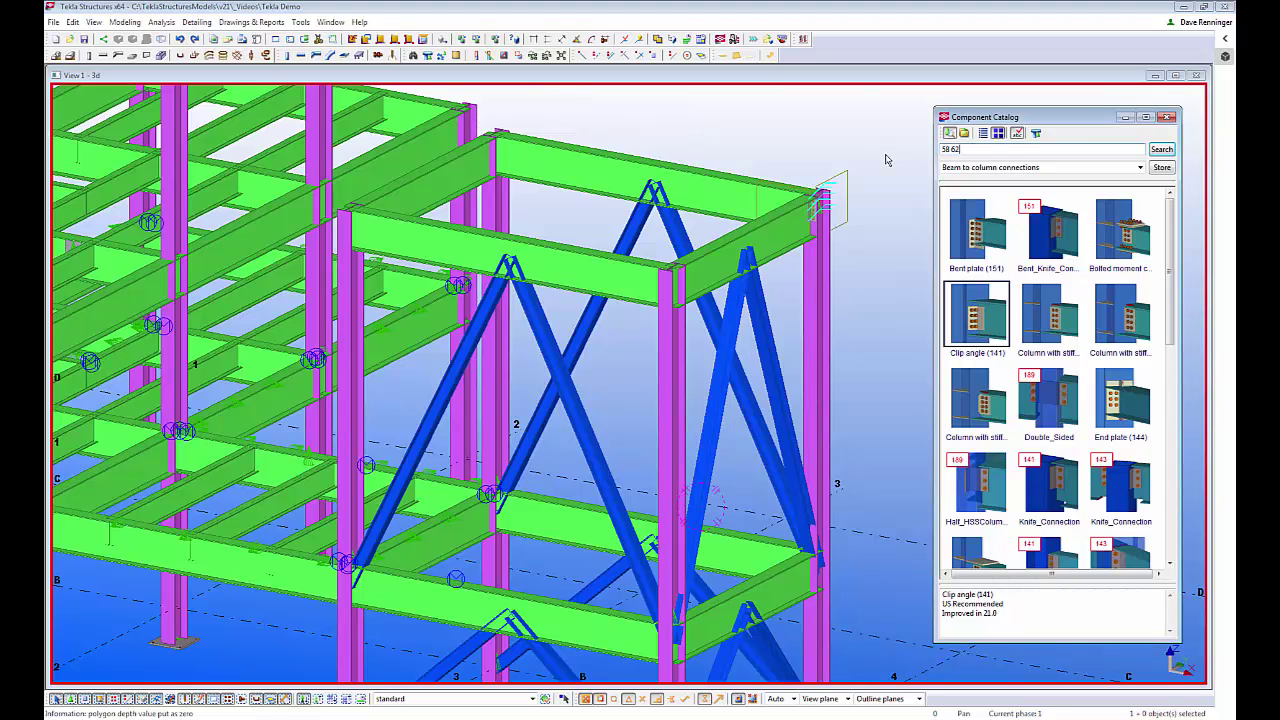
key("Return")
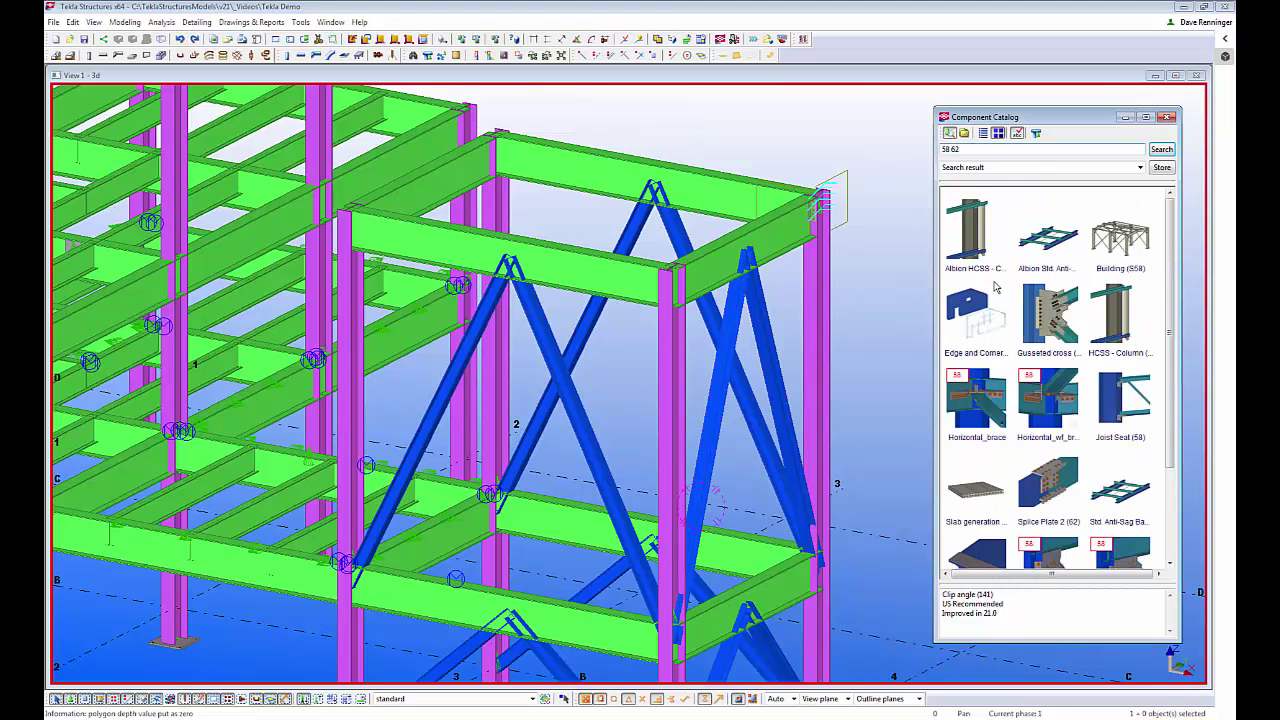
left_click(1038, 330)
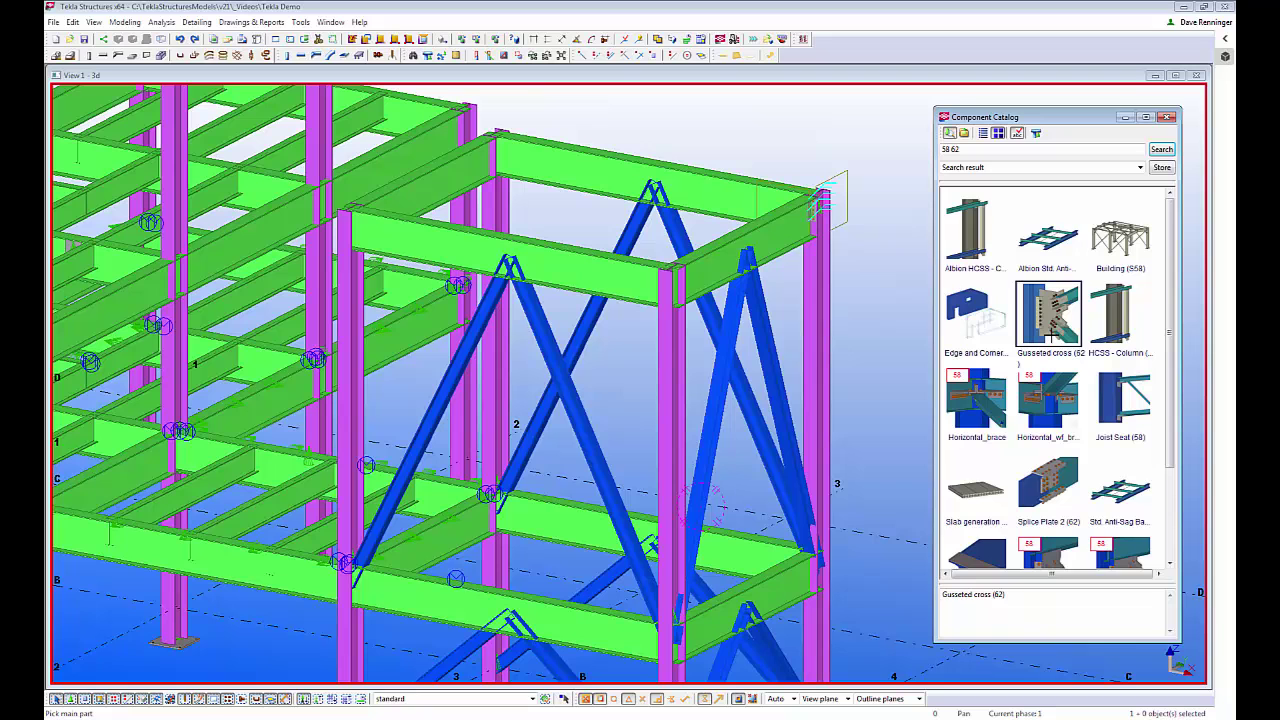
Join the two upper braces to the long rear top beam with Gusseted cross (62)
scroll(509, 269, "up", 3)
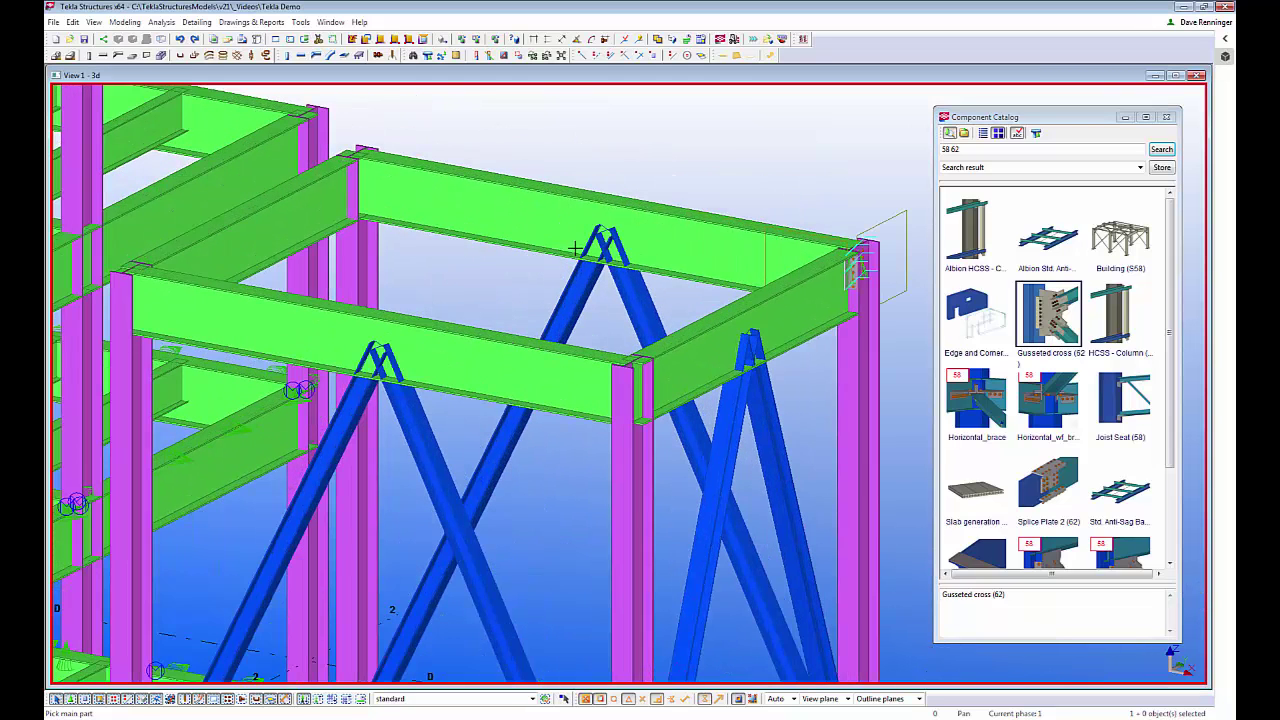
left_click(560, 275)
left_click(595, 282)
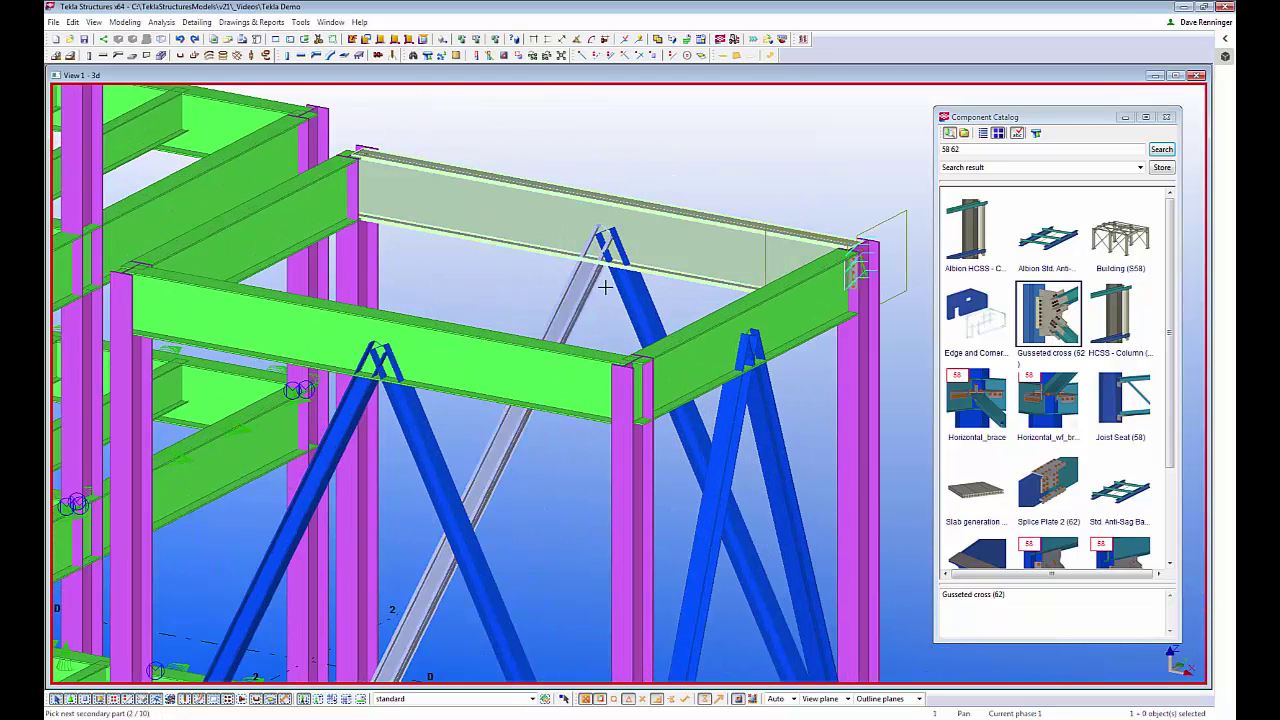
left_click(615, 290)
middle_click(613, 325)
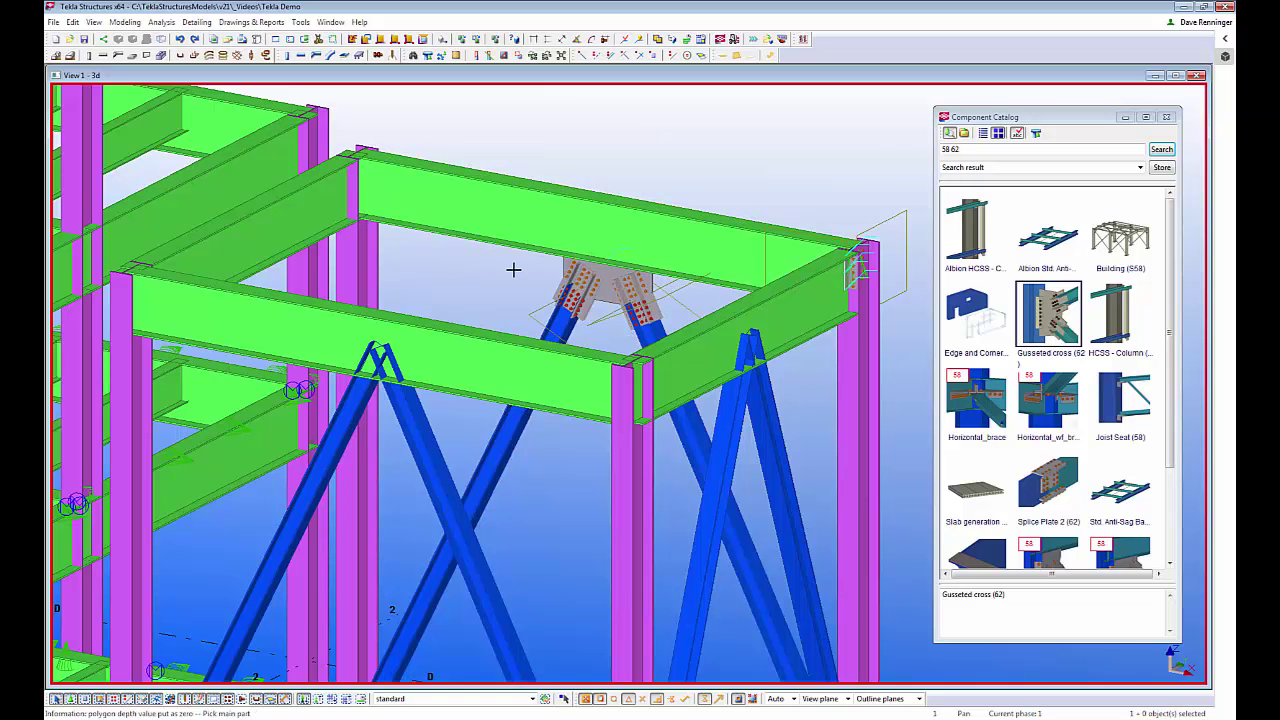
Join the two upper braces of the end bay to the short top beam with the same gusset connection
middle_click_drag(495, 261, 405, 156)
left_click(723, 233)
left_click(684, 305)
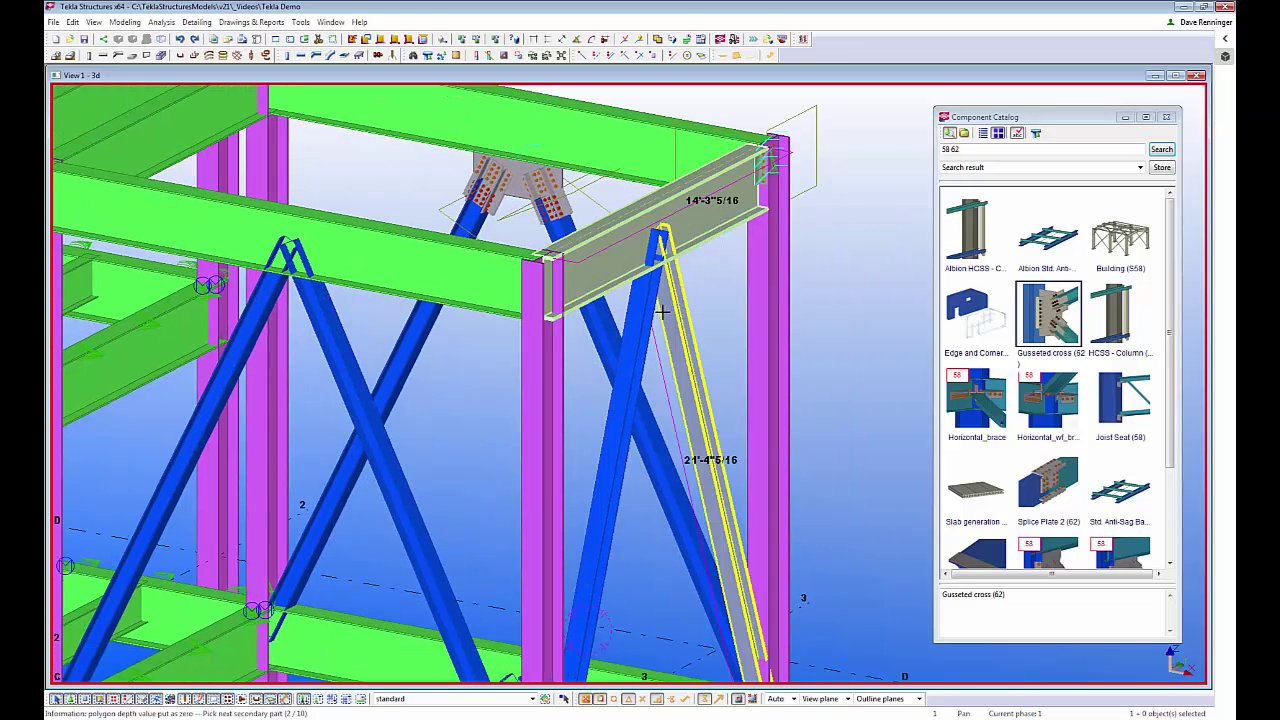
left_click(653, 313)
middle_click(637, 322)
Join the two upper braces of the front bay to the front top beam with the gusset connection
left_click(345, 262)
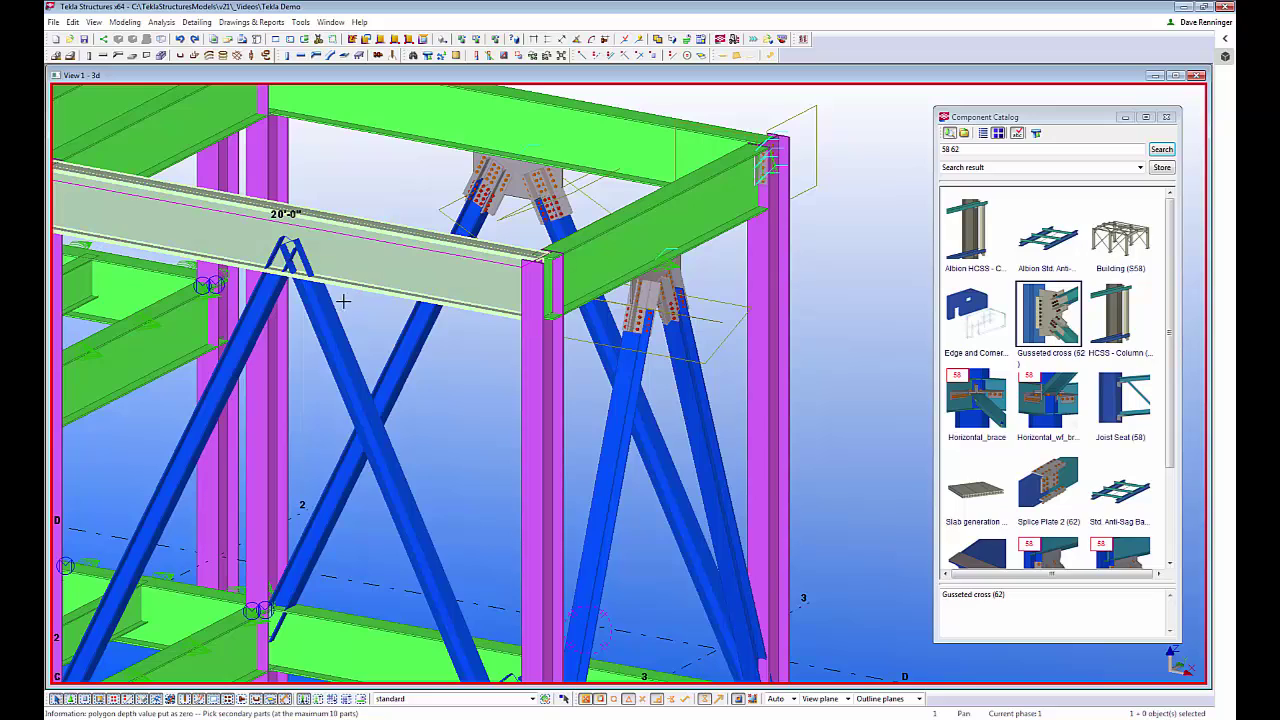
left_click(332, 312)
left_click(258, 318)
middle_click(290, 334)
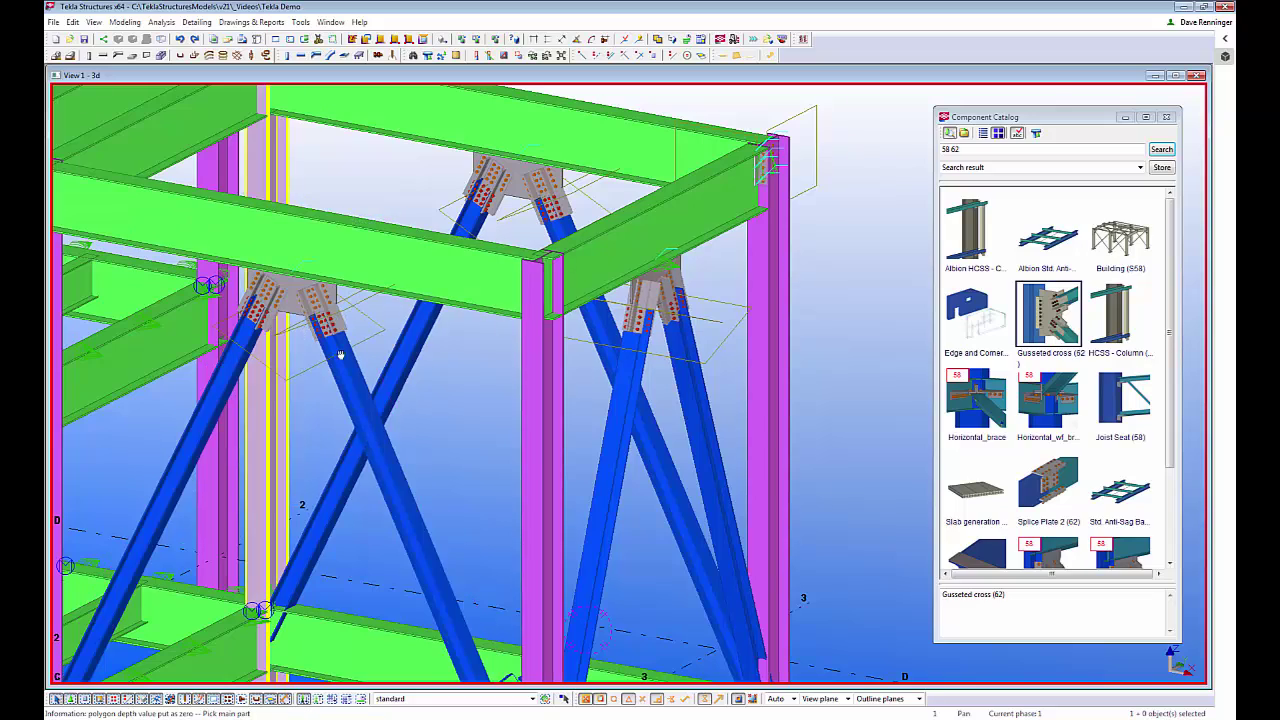
Join the two lower front braces to the lower-level front beam with Gusseted cross (62), and one brace to the gridline 3 column
scroll(508, 320, "up", 2)
scroll(508, 320, "down", 4)
middle_click_drag(508, 320, 480, 204)
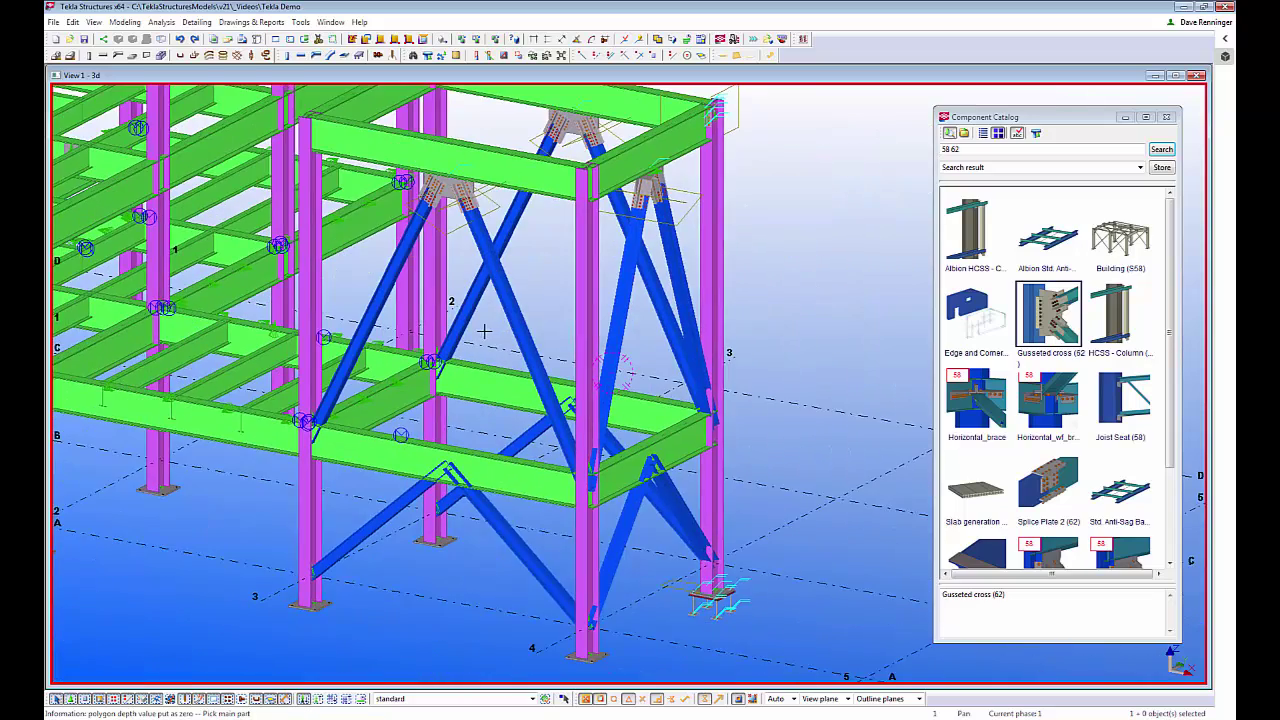
scroll(420, 551, "up", 1)
middle_click_drag(369, 540, 380, 456)
left_click(390, 368)
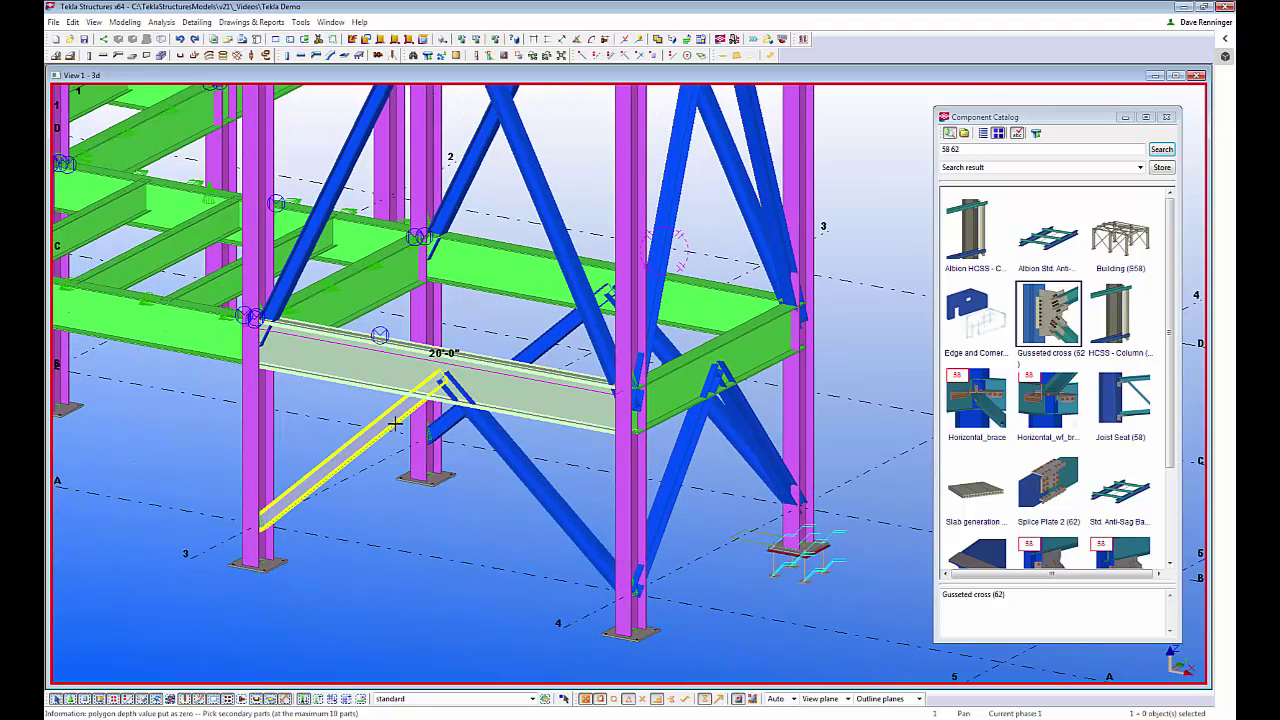
left_click(394, 423)
left_click(478, 426)
middle_click(428, 480)
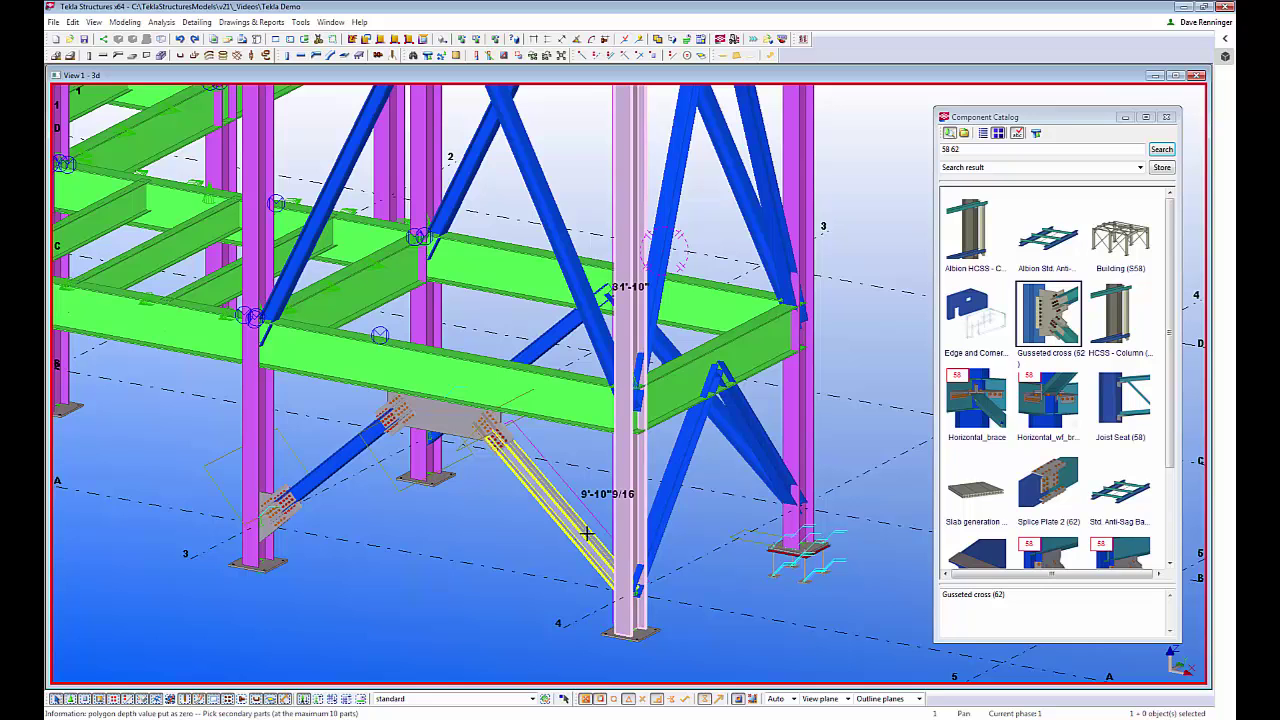
Connect the lower braces to the base of the front column on gridline 4 with Gusseted cross (62)
scroll(684, 537, "up", 2)
left_click(619, 525)
left_click(637, 516)
middle_click(695, 498)
Join the two lower braces of the end bay to the lower-level end beam with the gusset connection
middle_click_drag(714, 365, 625, 448)
left_click(615, 403)
left_click(611, 428)
left_click(678, 417)
middle_click(701, 401)
Connect the end-bay and rear lower braces to the base of the rear corner column on gridline 4 with Gusseted cross (62)
left_click(763, 488)
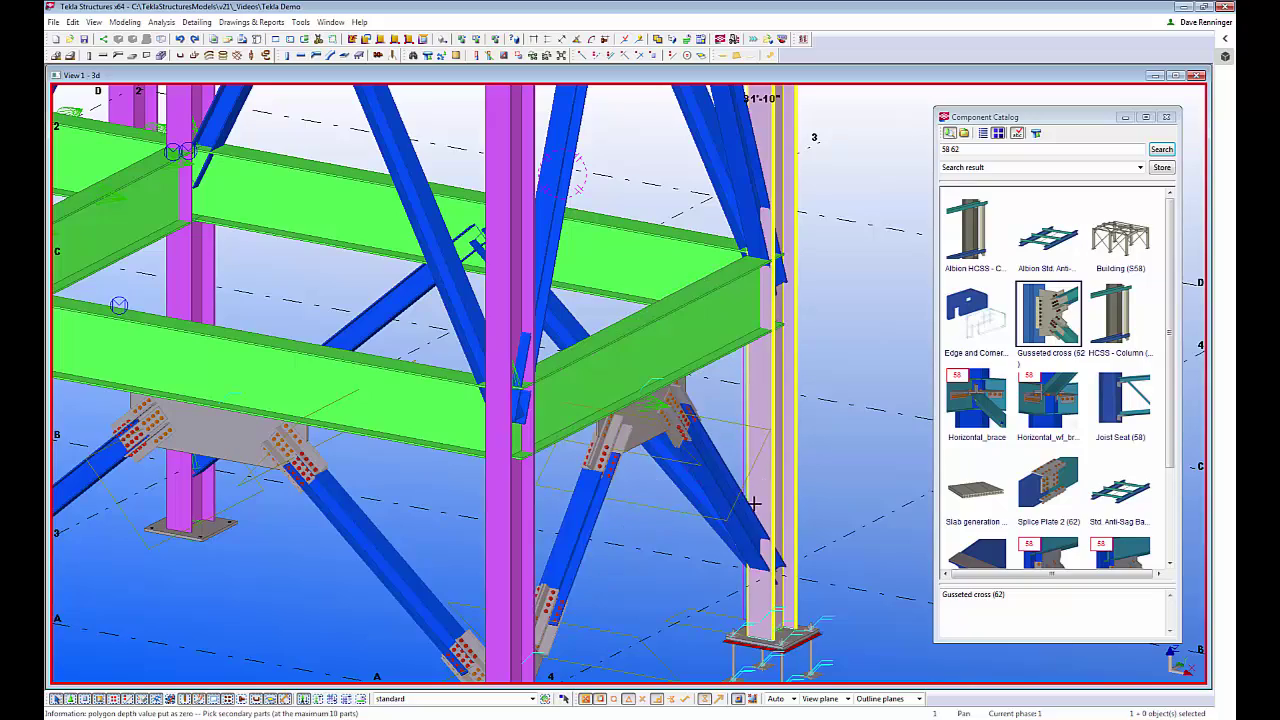
left_click(752, 515)
middle_click(792, 502)
scroll(808, 455, "down", 2)
middle_click_drag(808, 474, 434, 493, "ctrl")
scroll(558, 434, "up", 2)
left_click(558, 432)
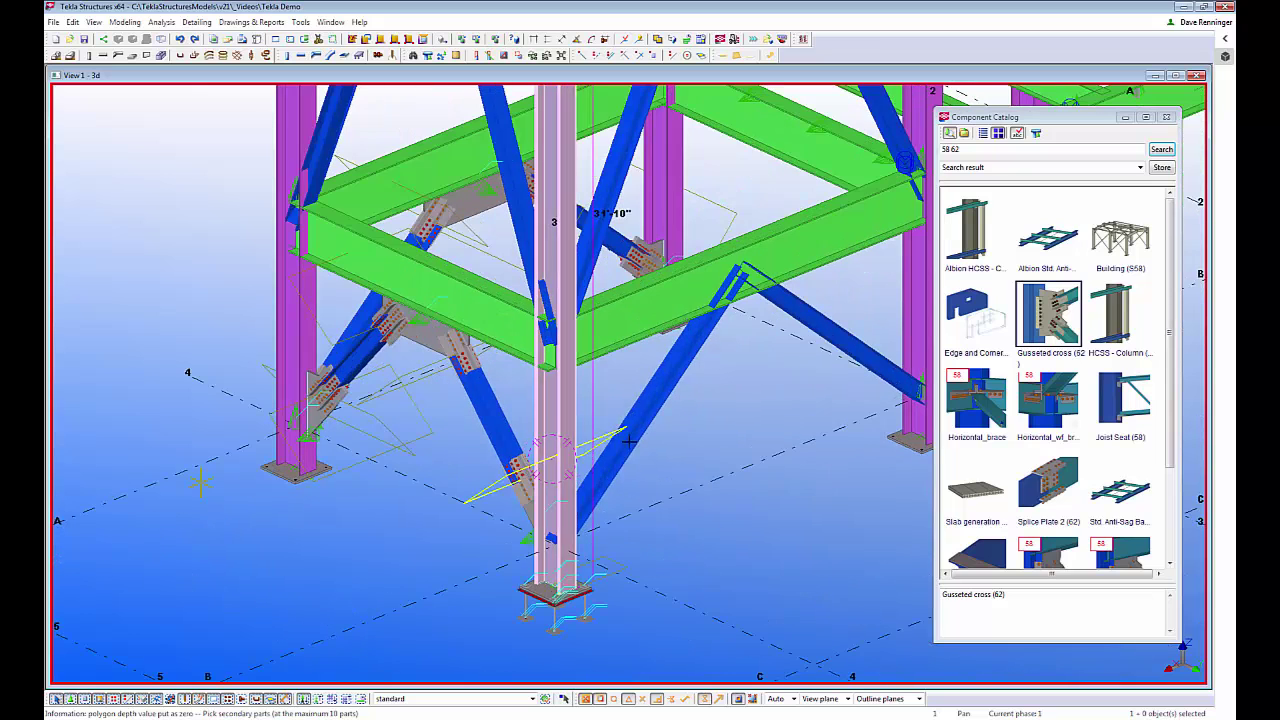
left_click(626, 457)
middle_click(627, 456)
Join the two lower braces of the rear bay to the lower-level rear beam with the gusset connection
left_click(664, 317)
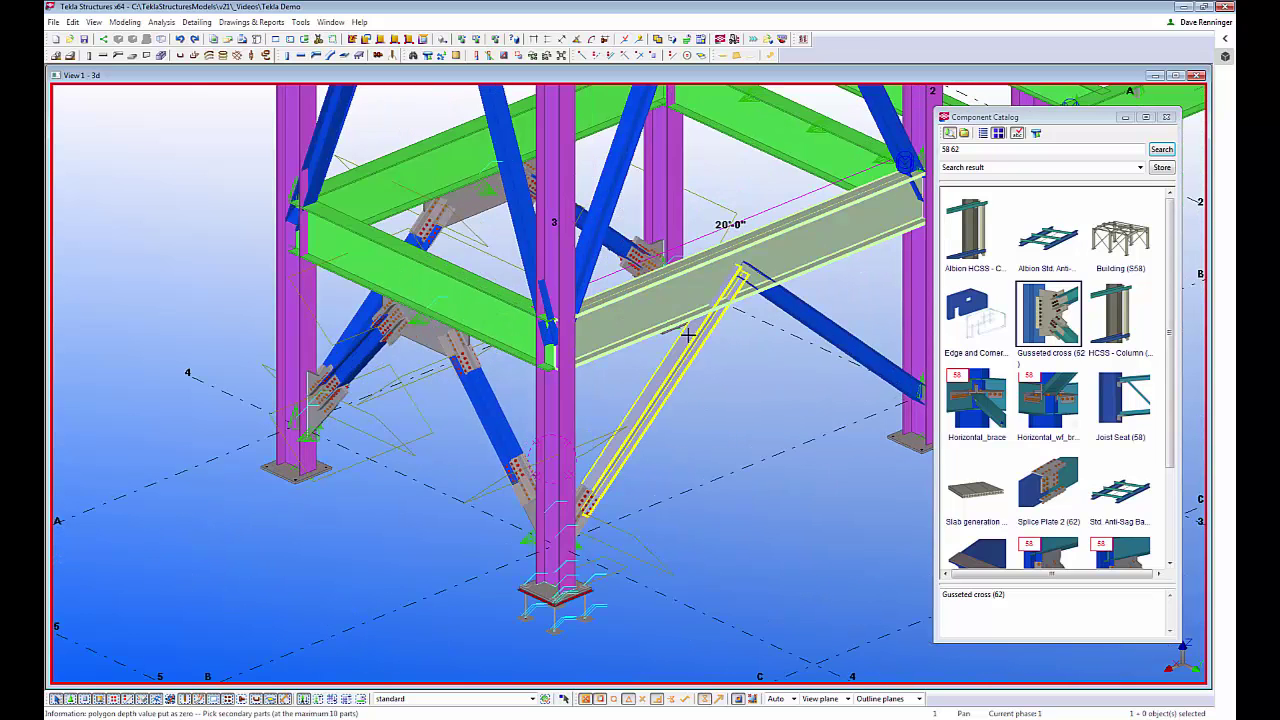
left_click(689, 338)
left_click(769, 315)
middle_click(788, 379)
Connect the remaining rear lower brace to the base of the rear column on gridline 3 and end the connection command
middle_click_drag(788, 379, 608, 401)
left_click(737, 354)
left_click(704, 393)
middle_click(703, 388)
scroll(695, 331, "down", 2)
middle_click_drag(590, 112, 624, 216)
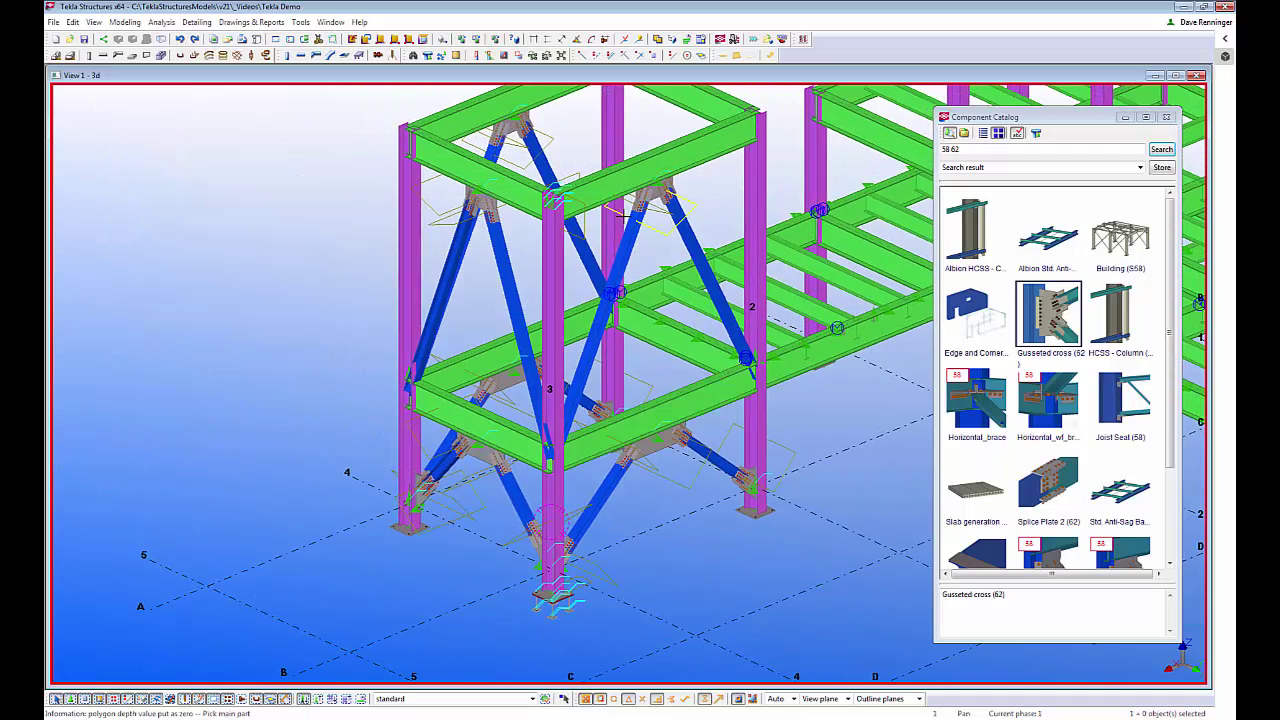
scroll(634, 290, "up", 1)
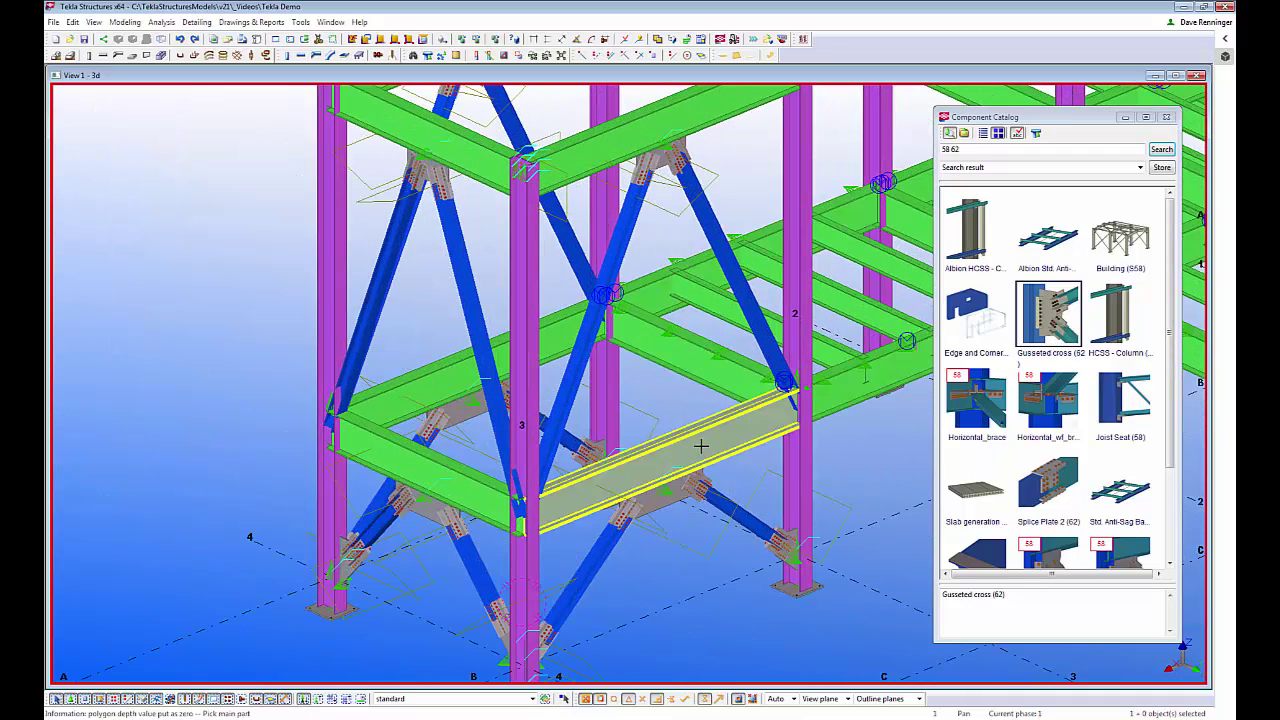
middle_click_drag(675, 413, 629, 420)
right_click(645, 427)
left_click(648, 427)
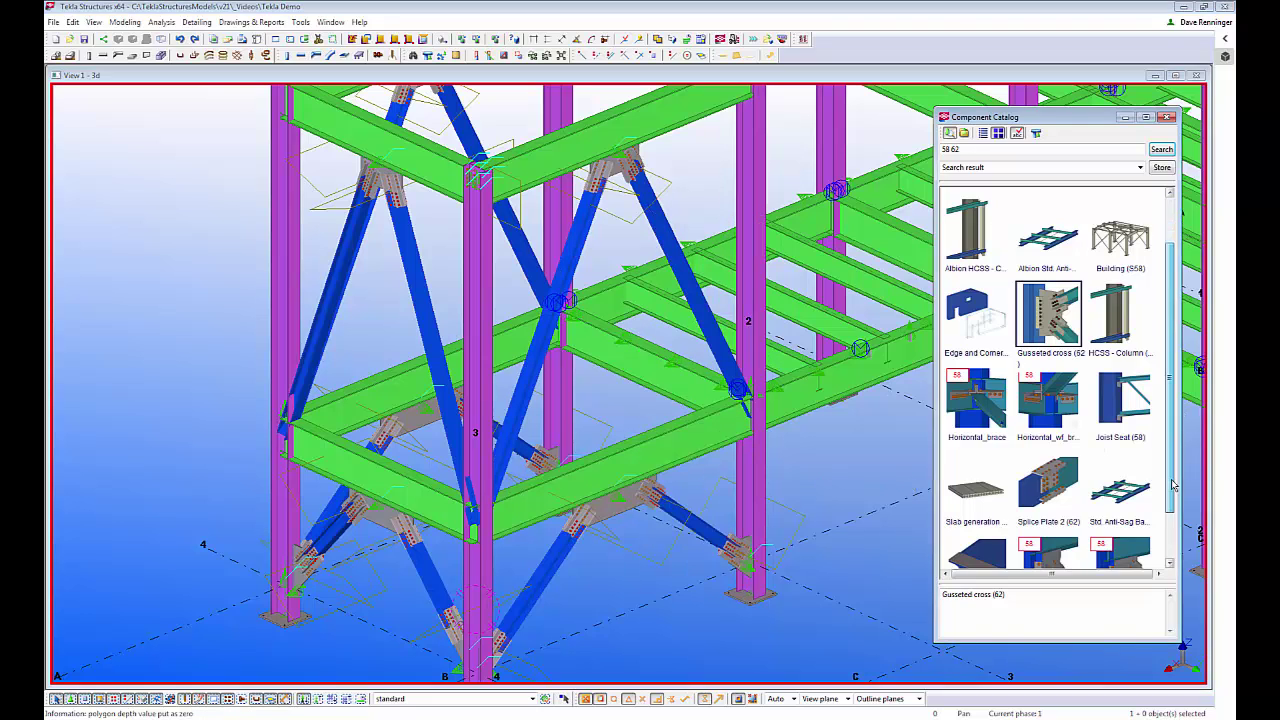
Apply Wraparound gusset (58) to the rear column on gridline 3, joining the rear upper brace and the lower-level rear beam
scroll(1166, 420, "down", 2)
double_click(1050, 535)
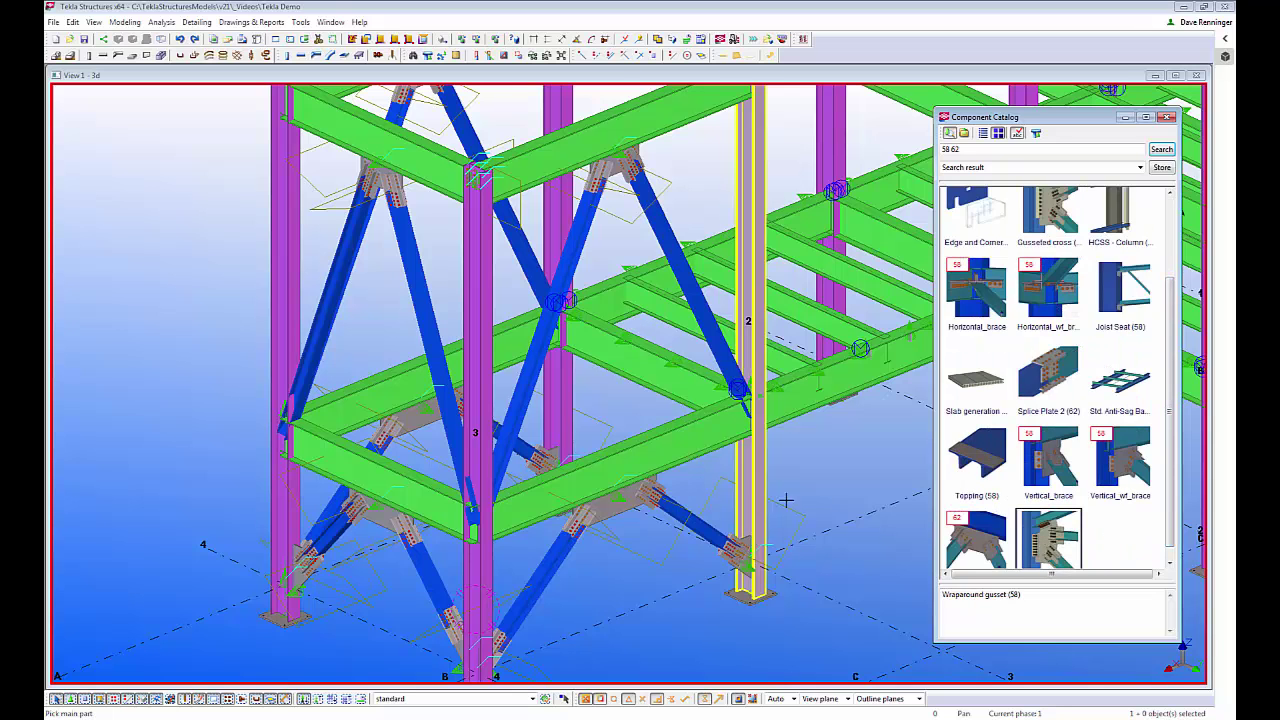
scroll(710, 338, "up", 3)
left_click(712, 345)
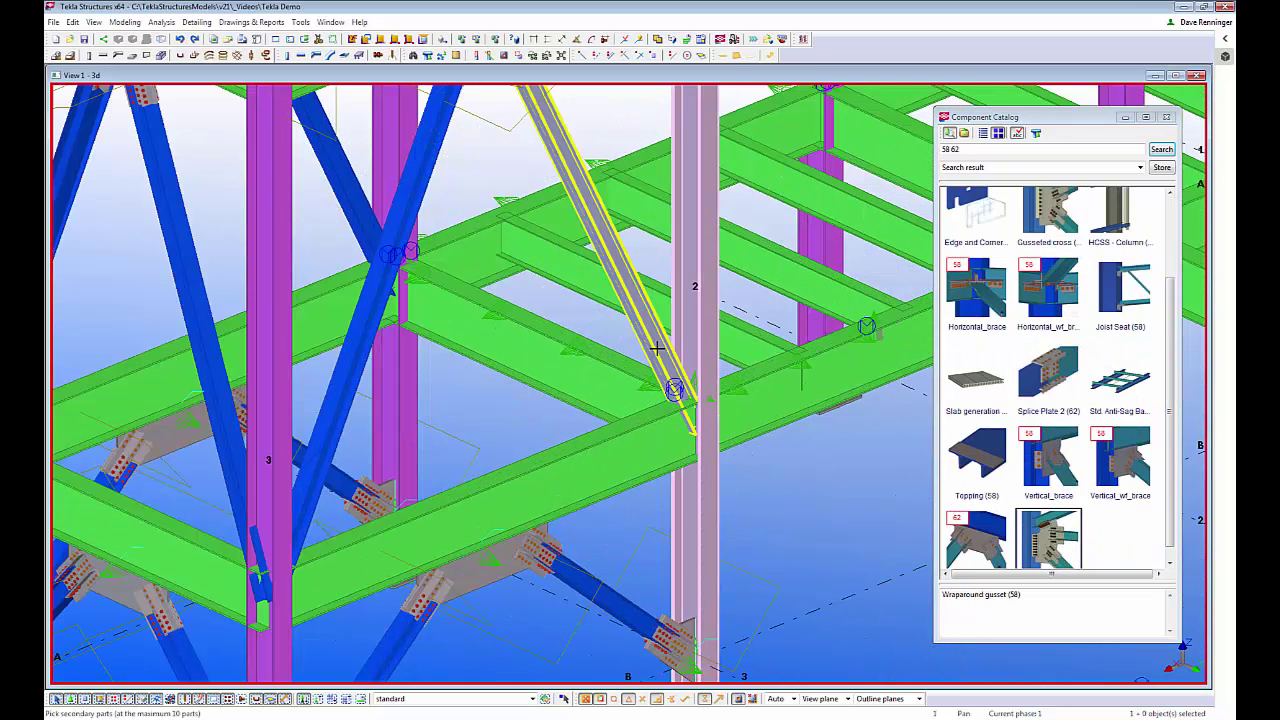
left_click(655, 352)
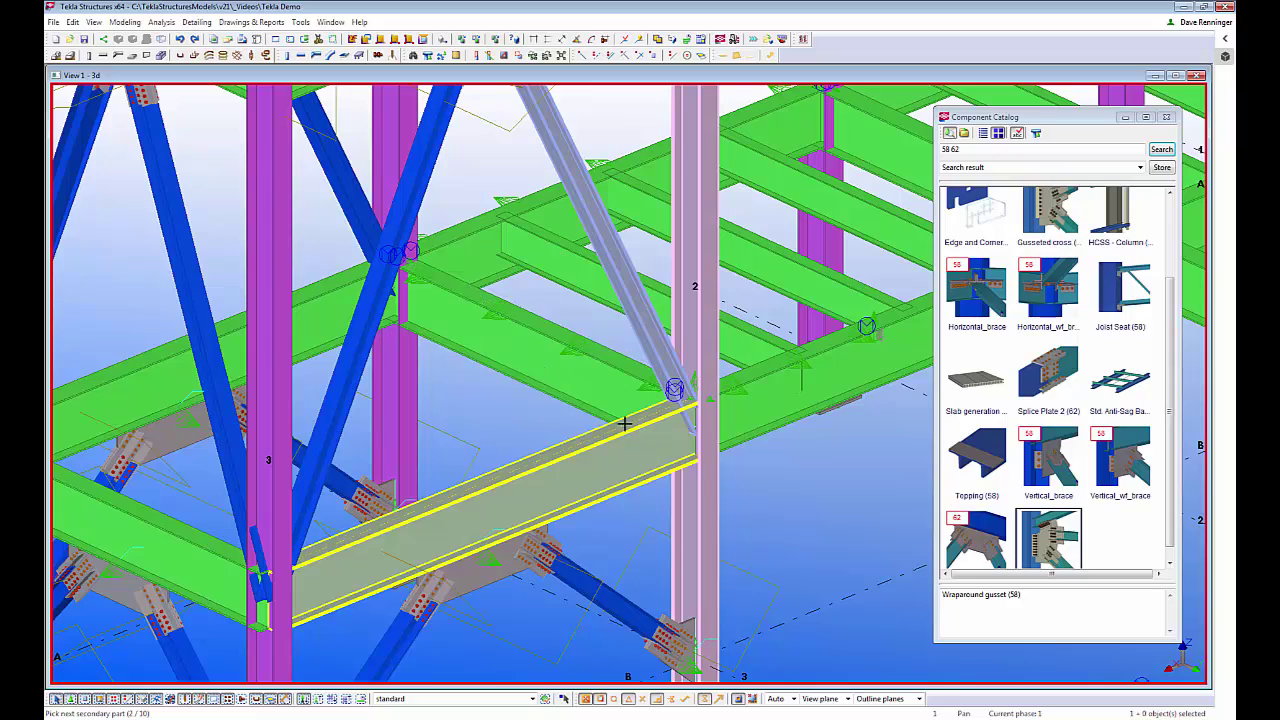
left_click(545, 425)
middle_click(545, 425)
scroll(545, 425, "up", 2)
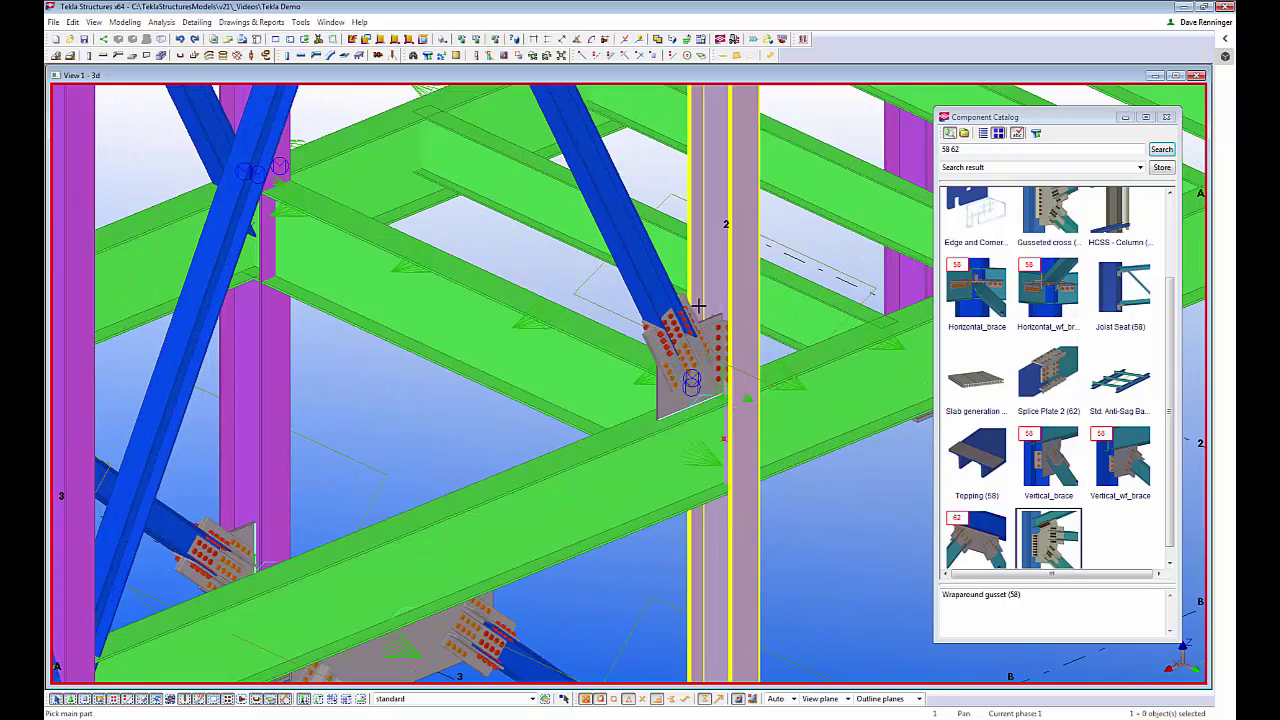
Connect the other rear upper brace and the lower-level rear beam to the rear corner column on gridline 4 with Wraparound gusset (58)
scroll(563, 431, "down", 3)
middle_click_drag(417, 468, 523, 449)
left_click(394, 490)
left_click(425, 494)
left_click(438, 523)
middle_click(442, 525)
Connect the end bay's upper braces and lower-level end beam to the two gridline 4 columns with the wraparound gusset
scroll(443, 526, "up", 1)
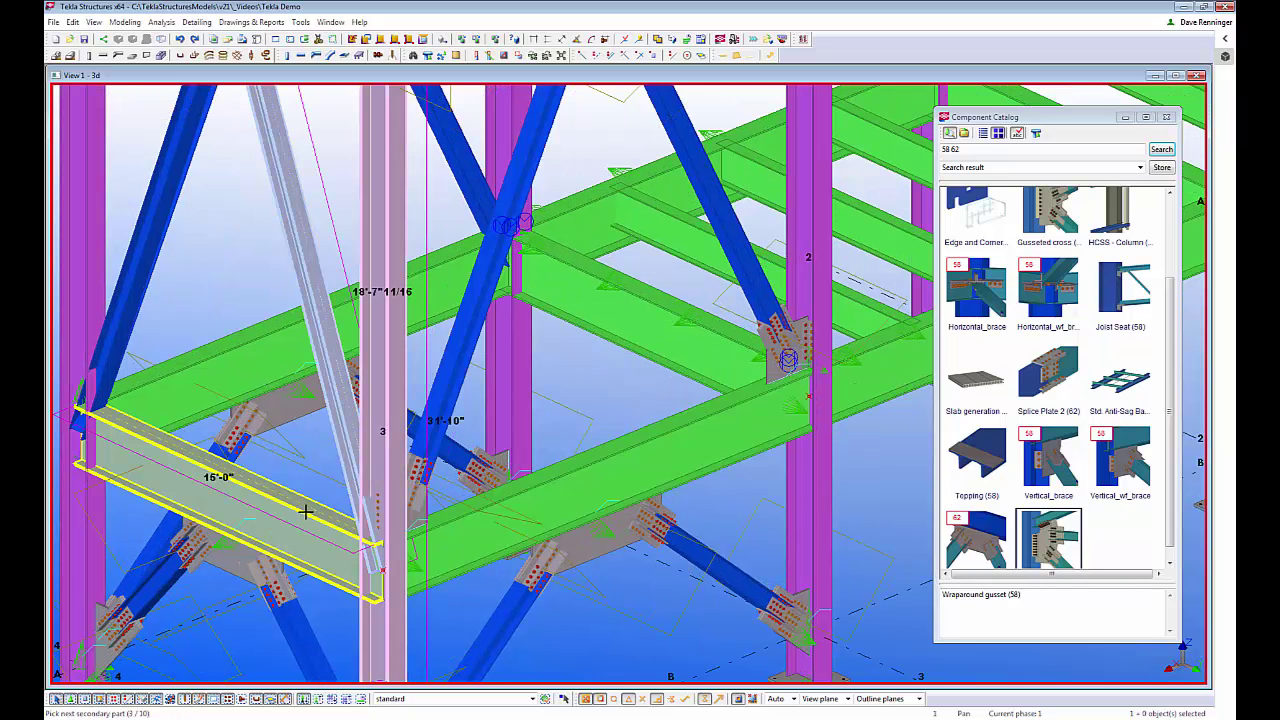
middle_click_drag(212, 464, 420, 489)
left_click(290, 344)
left_click(315, 359)
left_click(321, 459)
middle_click(310, 460)
Connect the front upper brace and lower-level front beam to the front corner column on gridline 4 with Wraparound gusset (58)
scroll(310, 448, "down", 3)
middle_click_drag(311, 414, 451, 483, "ctrl")
scroll(398, 388, "up", 2)
left_click(372, 398)
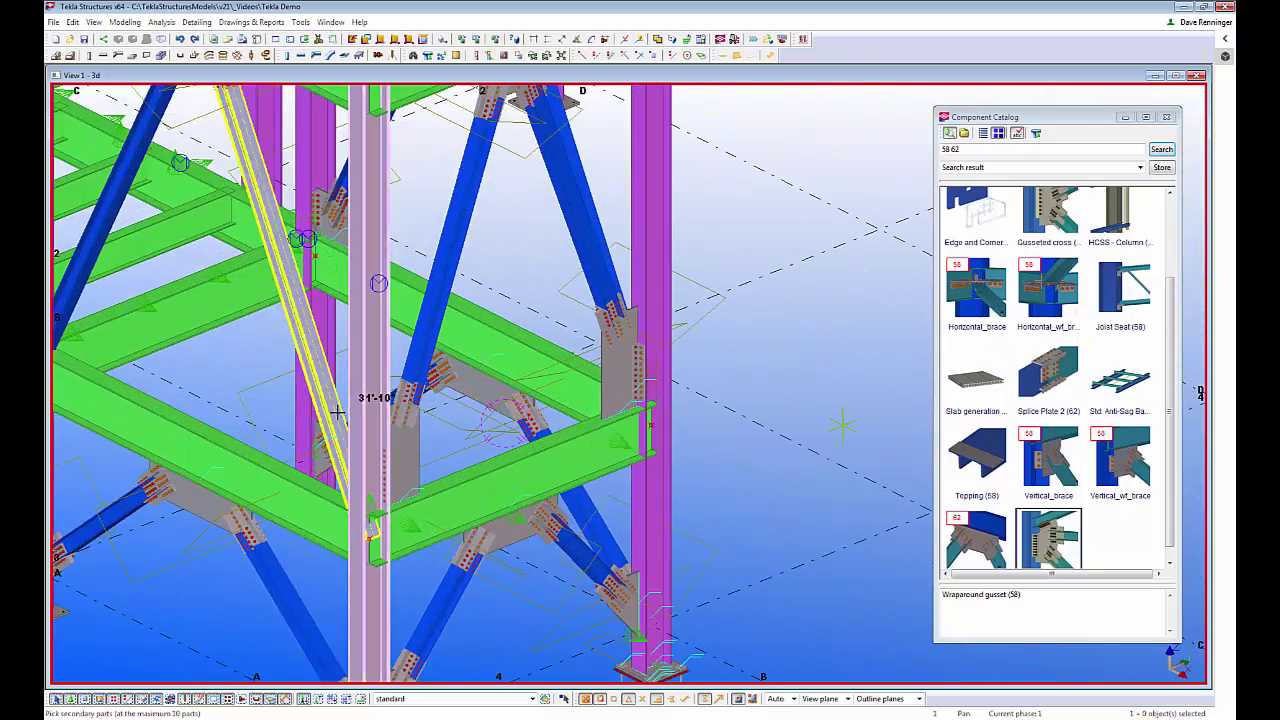
left_click(334, 413)
middle_click(260, 466)
Connect the other front upper brace and the lower-level front beam to the gridline 3 front column, and end the command
middle_click_drag(192, 412, 413, 312)
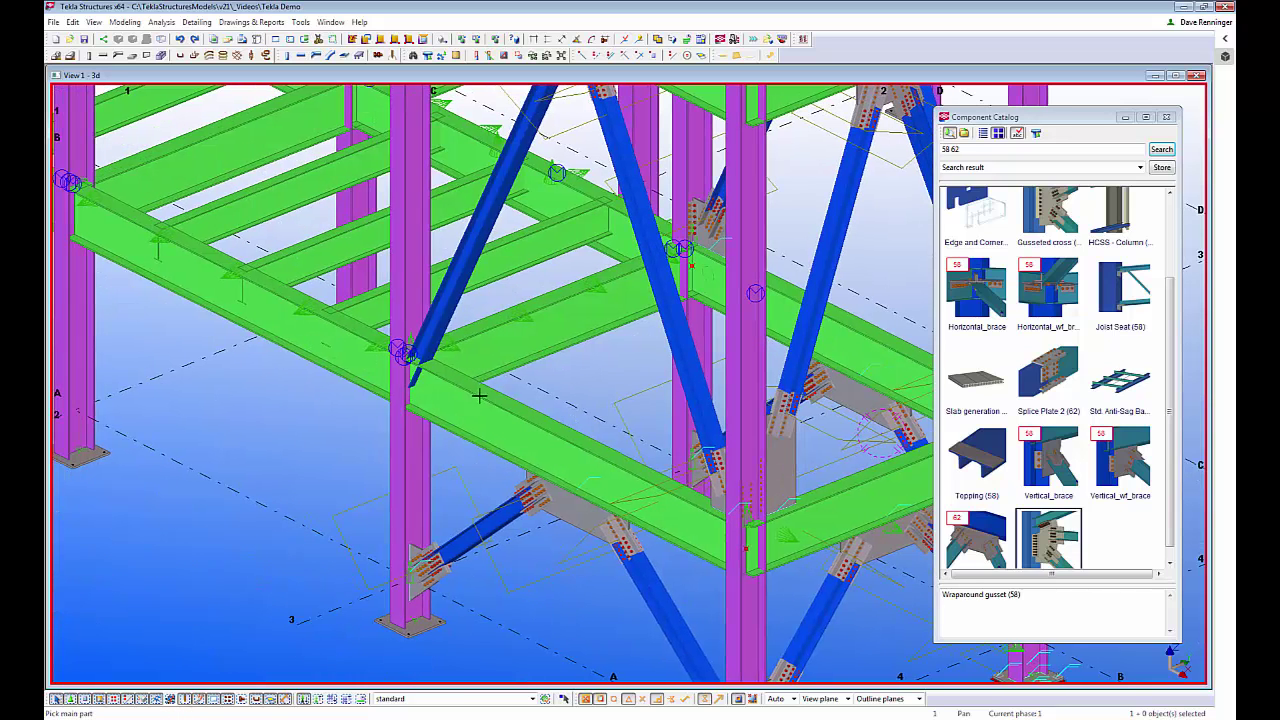
left_click(414, 313)
left_click(428, 345)
left_click(432, 395)
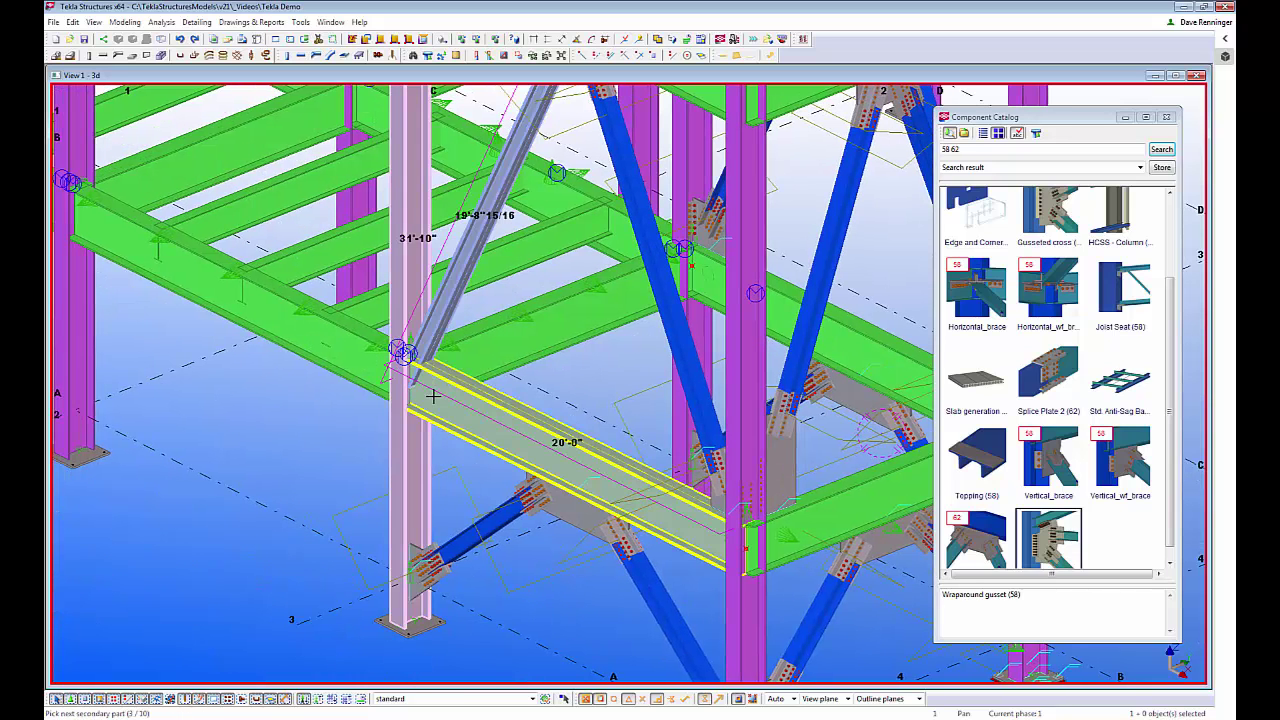
middle_click(428, 401)
right_click(327, 414)
left_click(329, 424)
Redraw the view and examine the brace connections around the whole braced bay
scroll(326, 424, "down", 3)
middle_click_drag(326, 424, 302, 447)
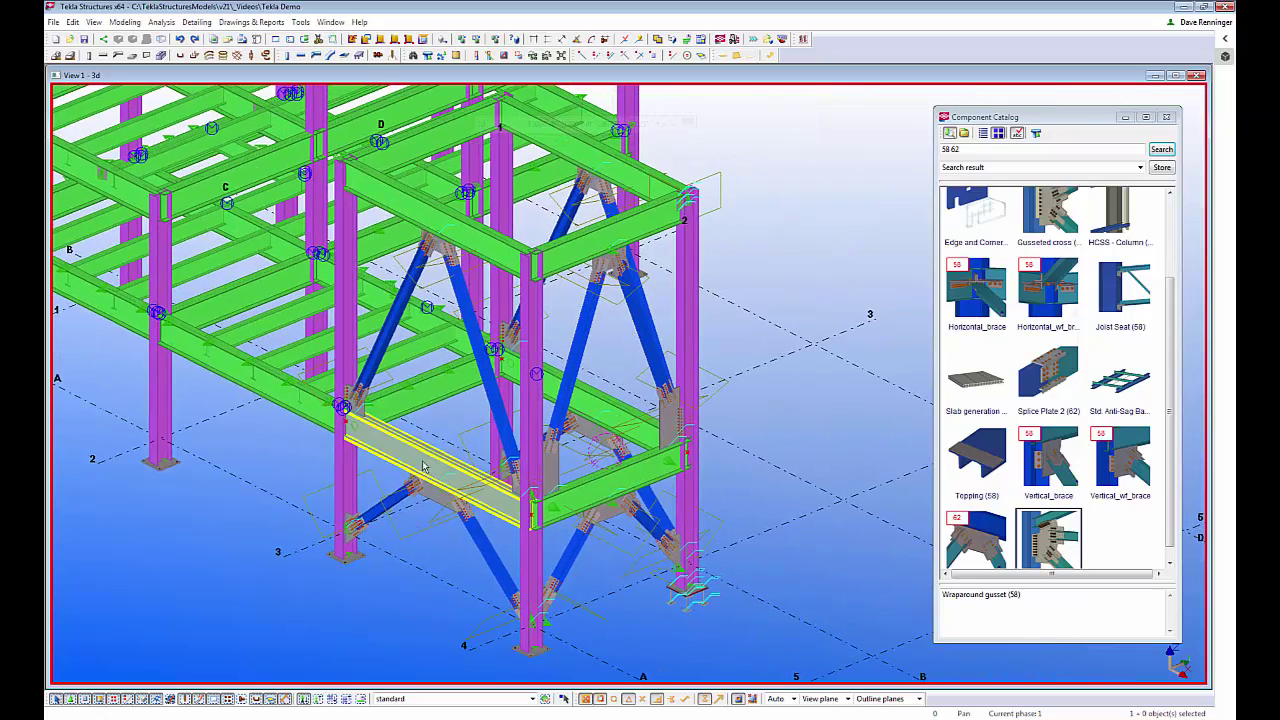
middle_click_drag(428, 457, 600, 360, "ctrl")
right_click(732, 271)
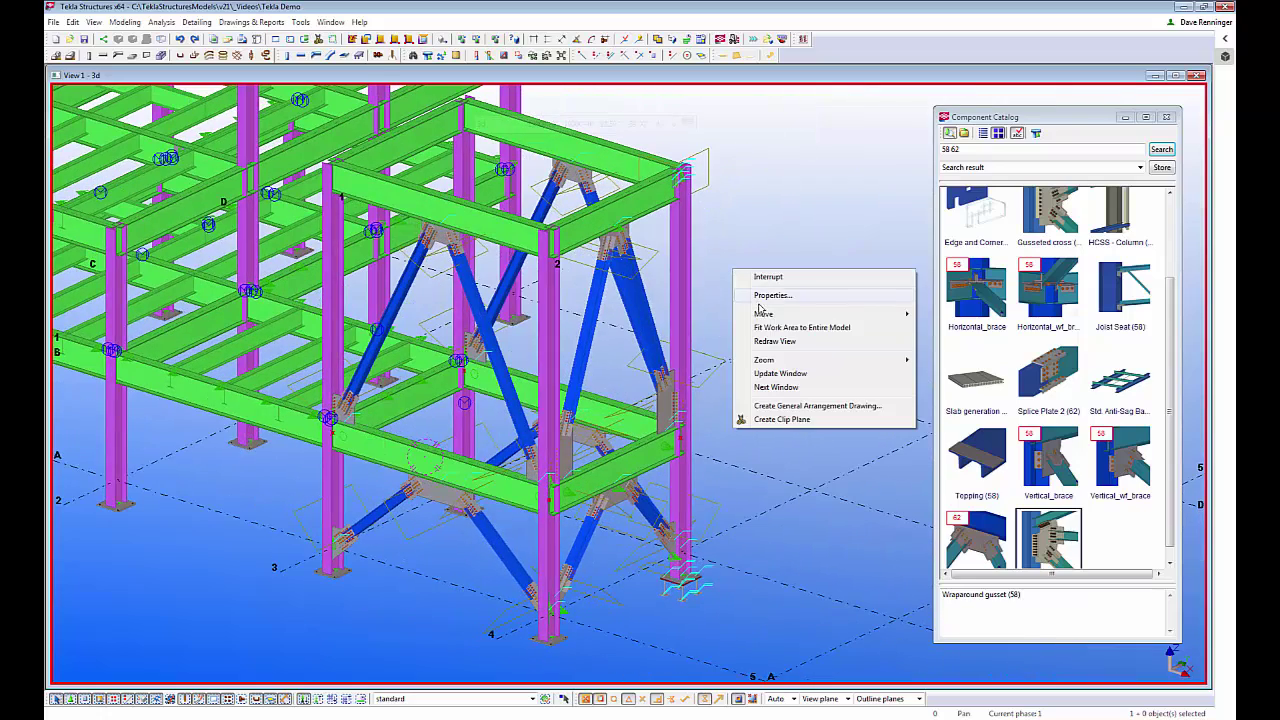
left_click(774, 343)
middle_click_drag(438, 421, 551, 444)
scroll(524, 458, "down", 1)
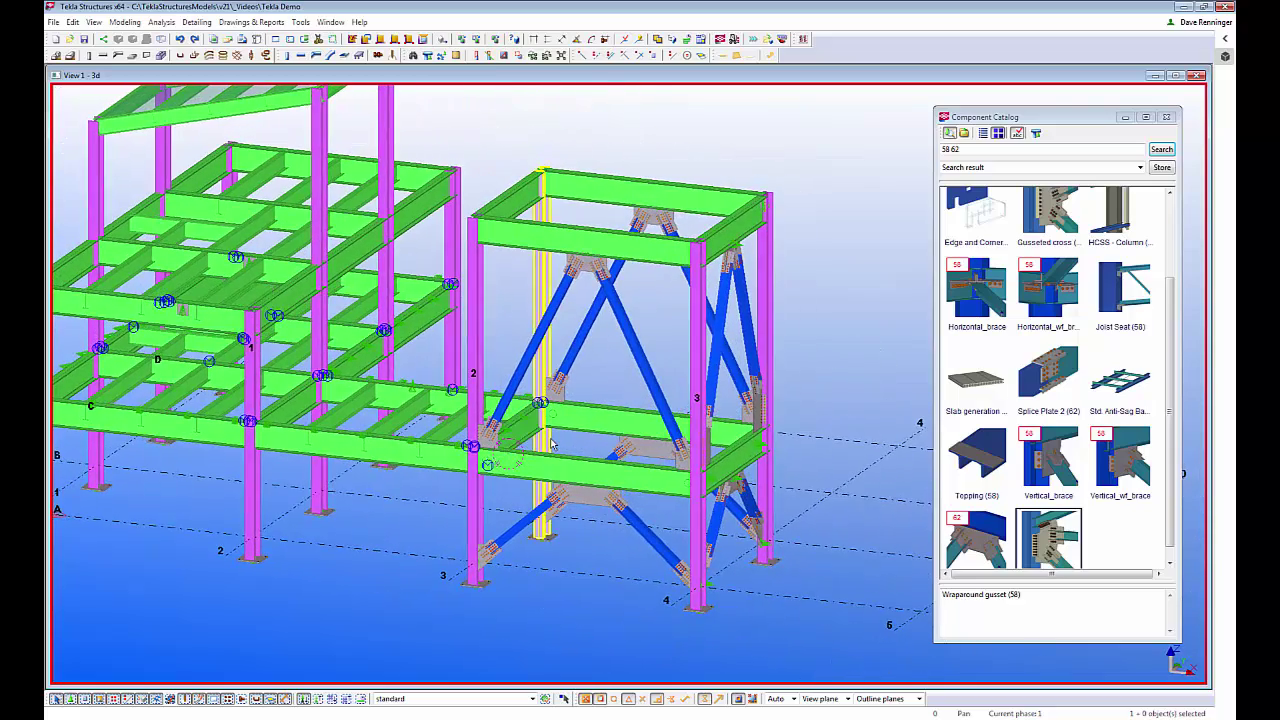
scroll(551, 444, "down", 3)
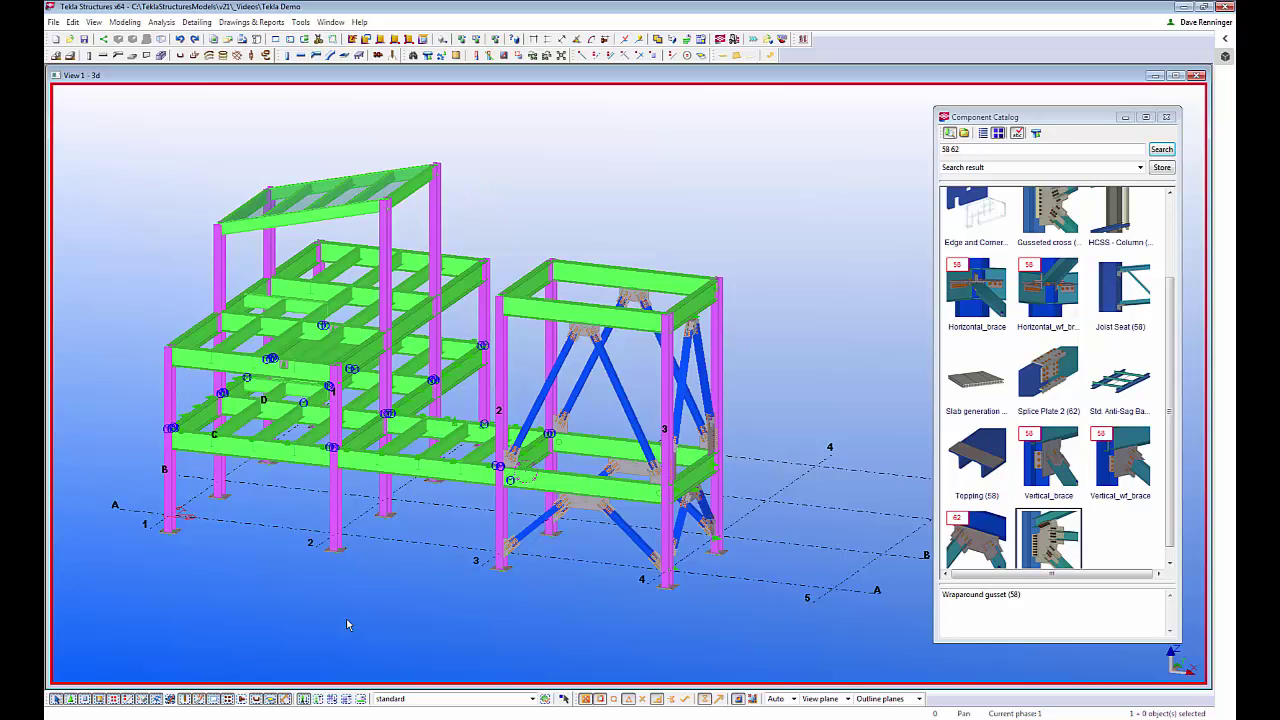
Select the whole model and create its connections with AutoConnection, using the Clip Angles rule group and Clip_Angles parameters
left_click_drag(793, 133, 117, 607)
key("ctrl+j")
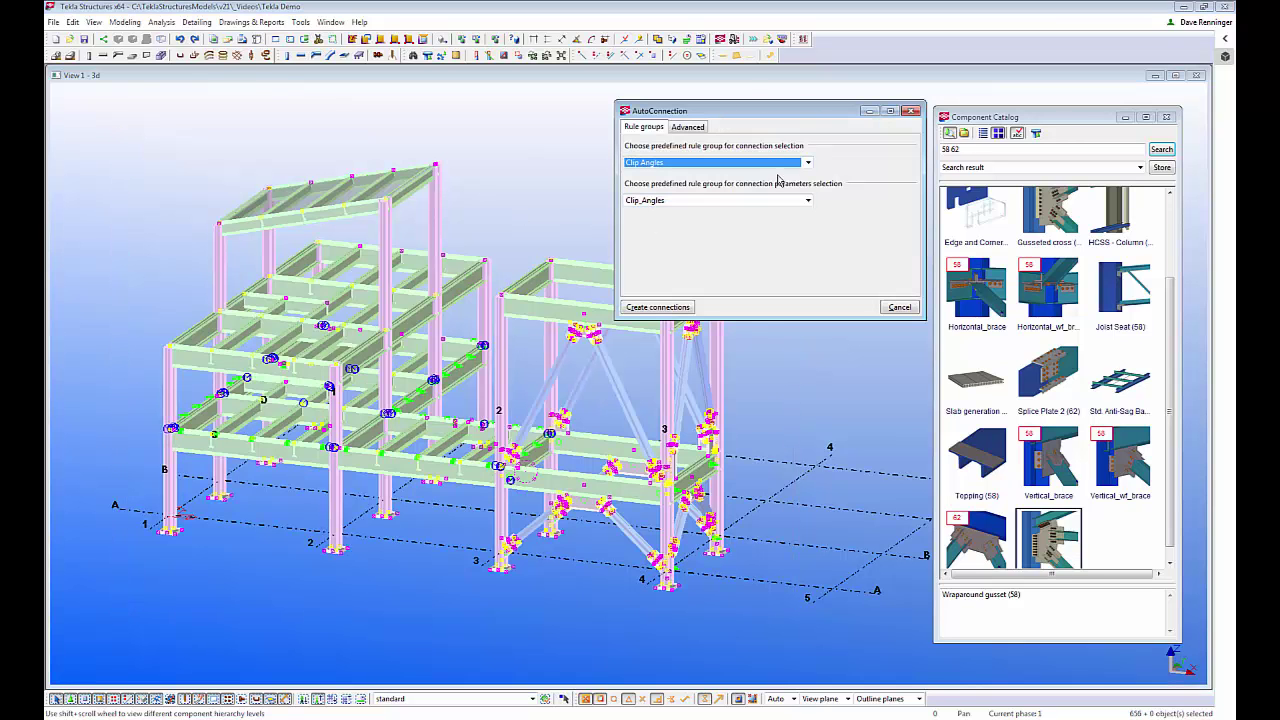
left_click(807, 163)
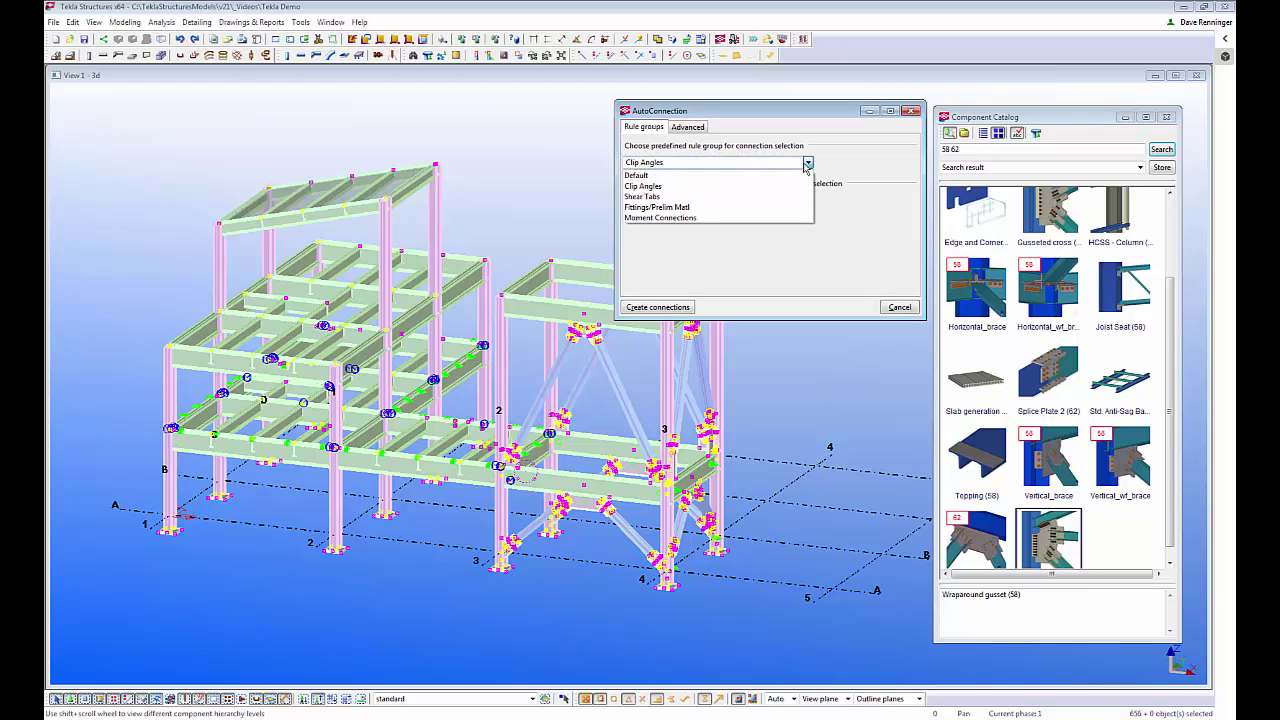
left_click(664, 187)
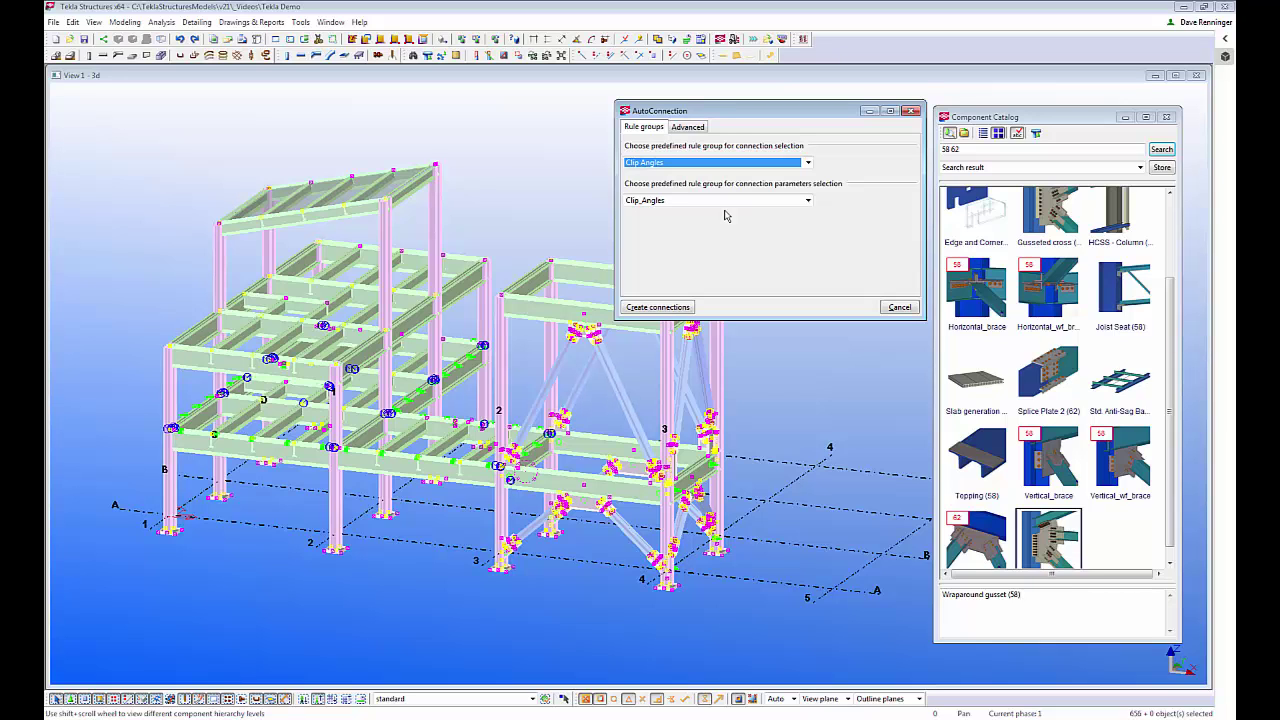
left_click(656, 309)
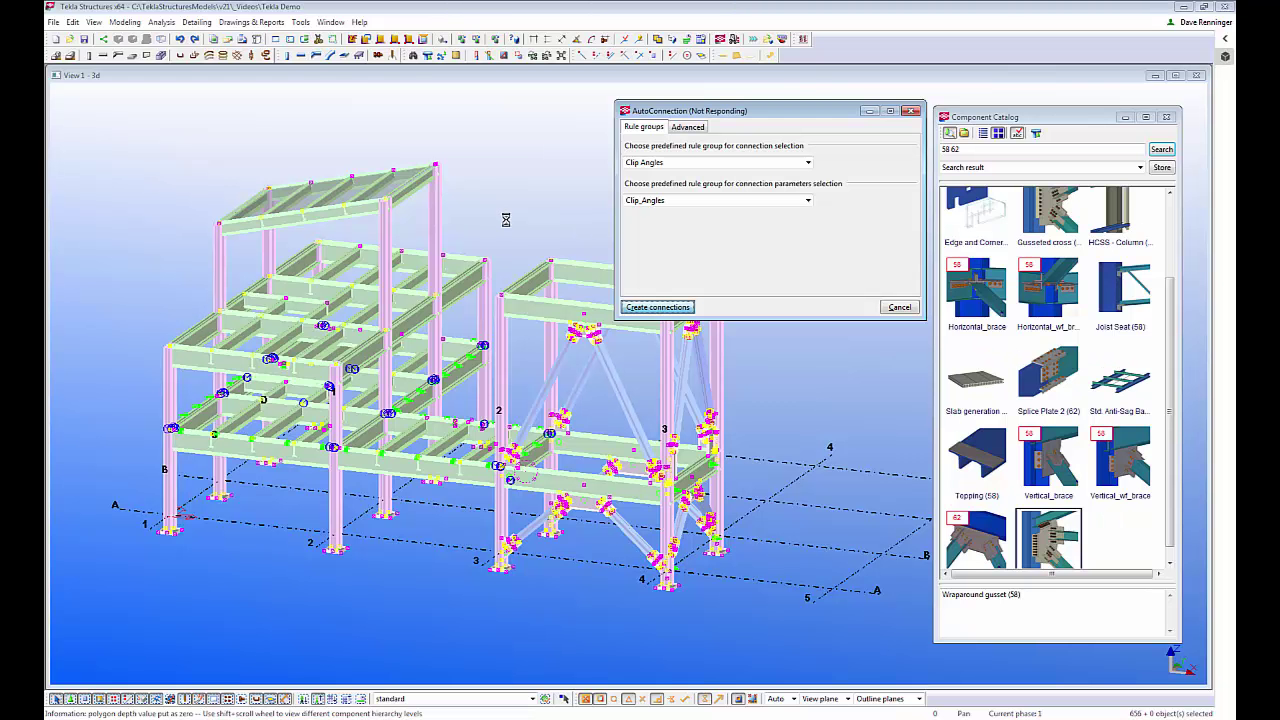
right_click(558, 227)
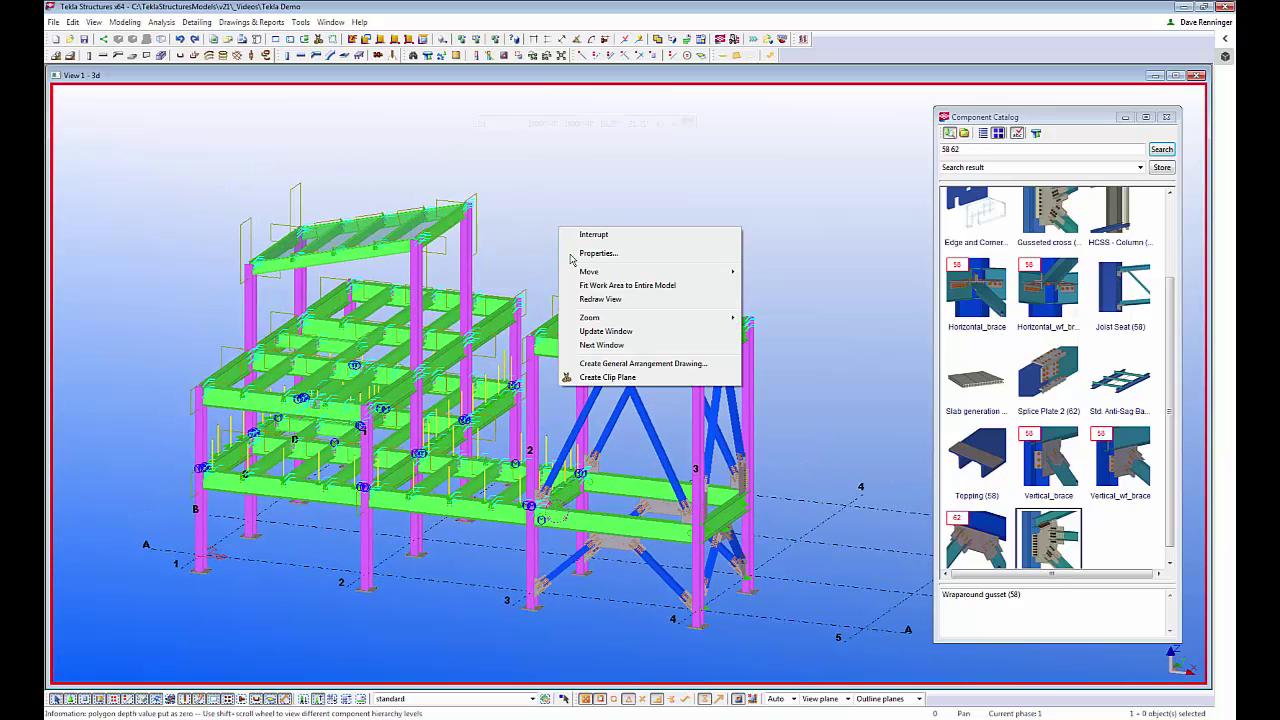
left_click(604, 299)
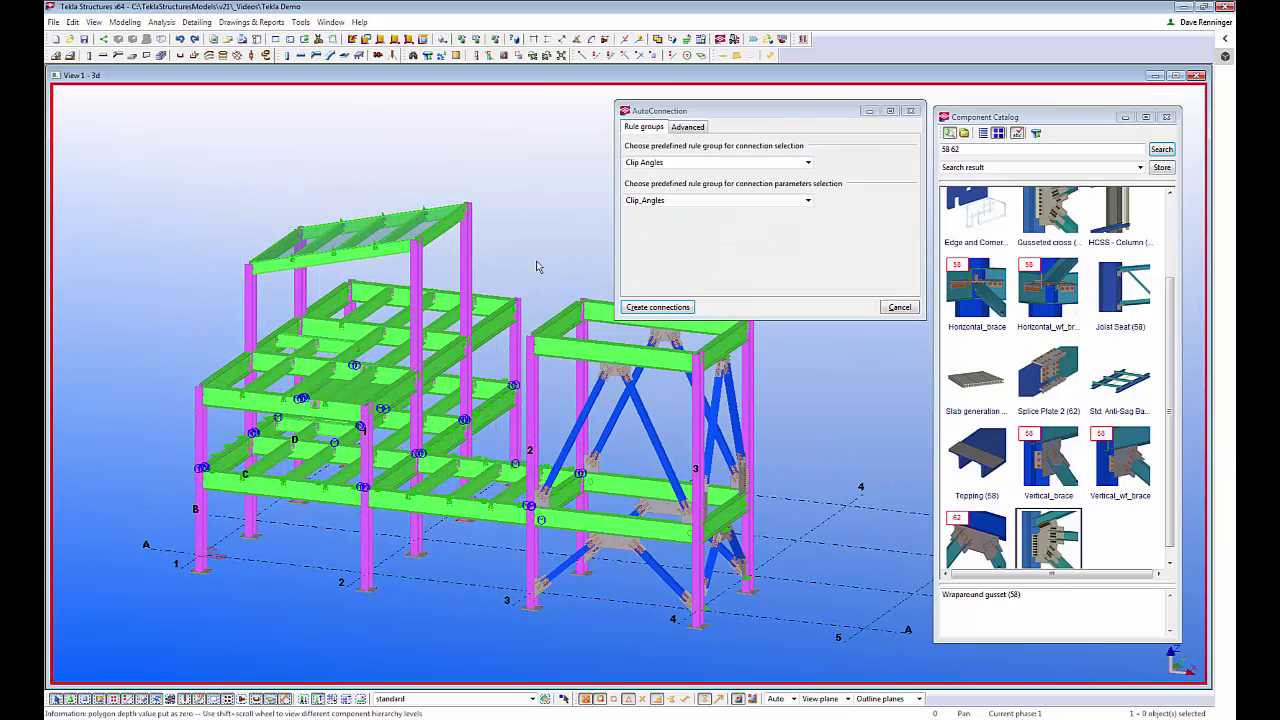
left_click(900, 307)
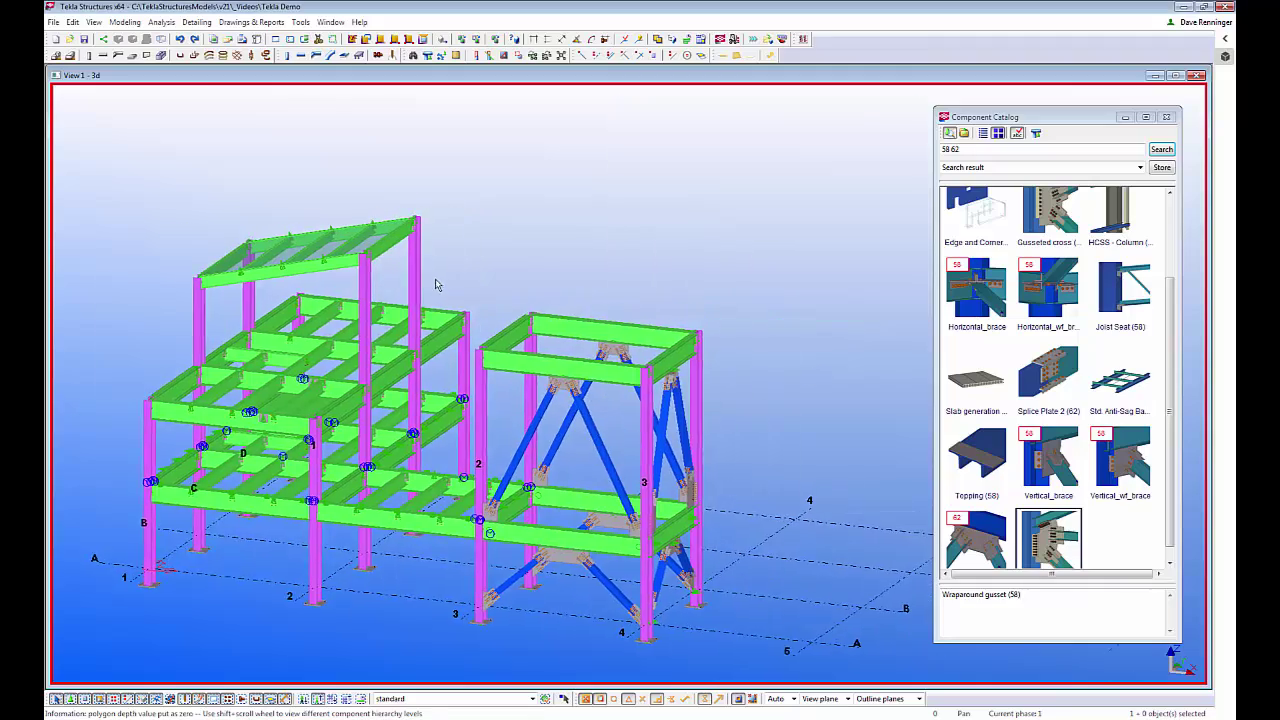
Examine the automatically created connections on the floor beams, columns and braced bay
scroll(507, 283, "up", 5)
middle_click_drag(420, 462, 543, 329)
scroll(545, 332, "up", 1)
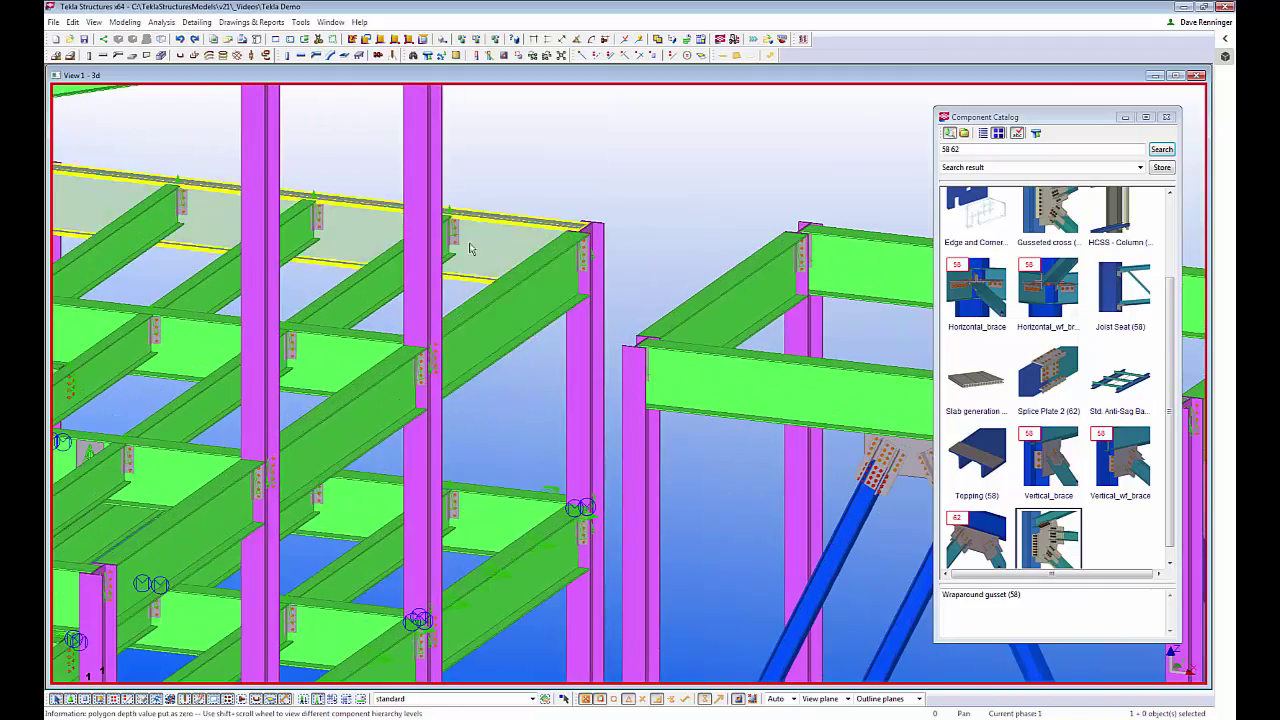
middle_click_drag(375, 511, 767, 436)
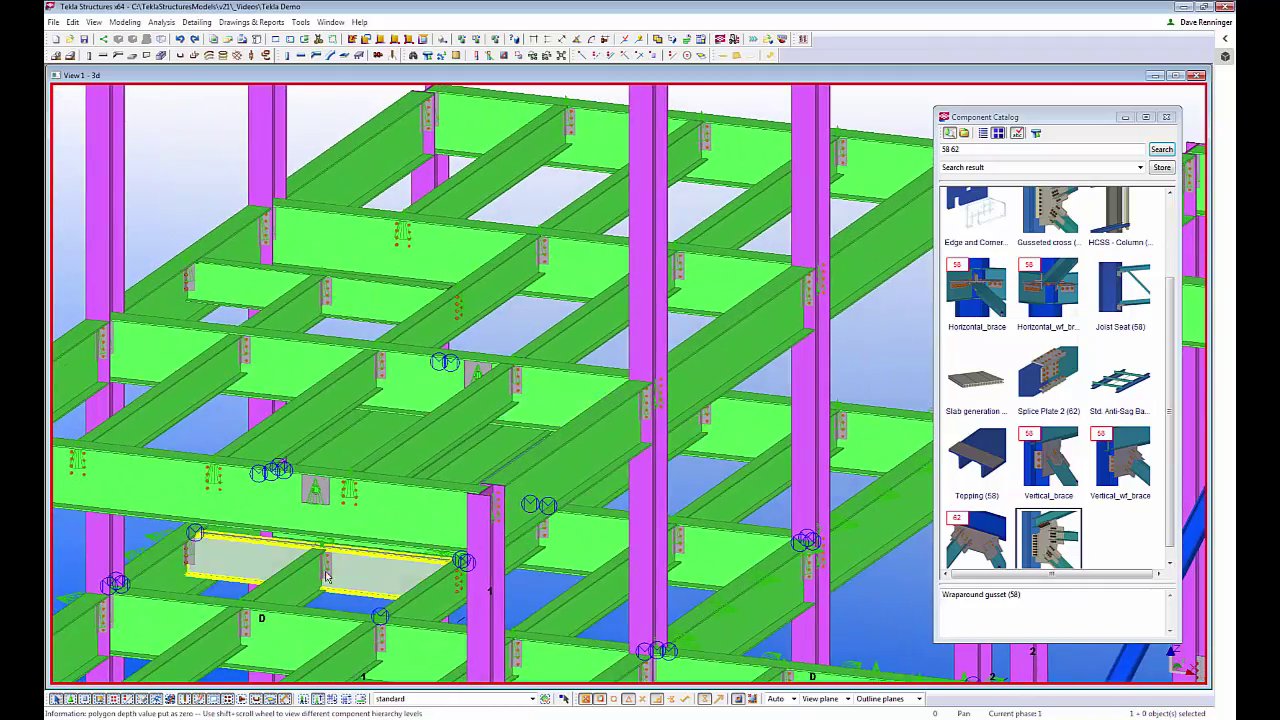
middle_click_drag(458, 547, 383, 396)
scroll(348, 453, "up", 1)
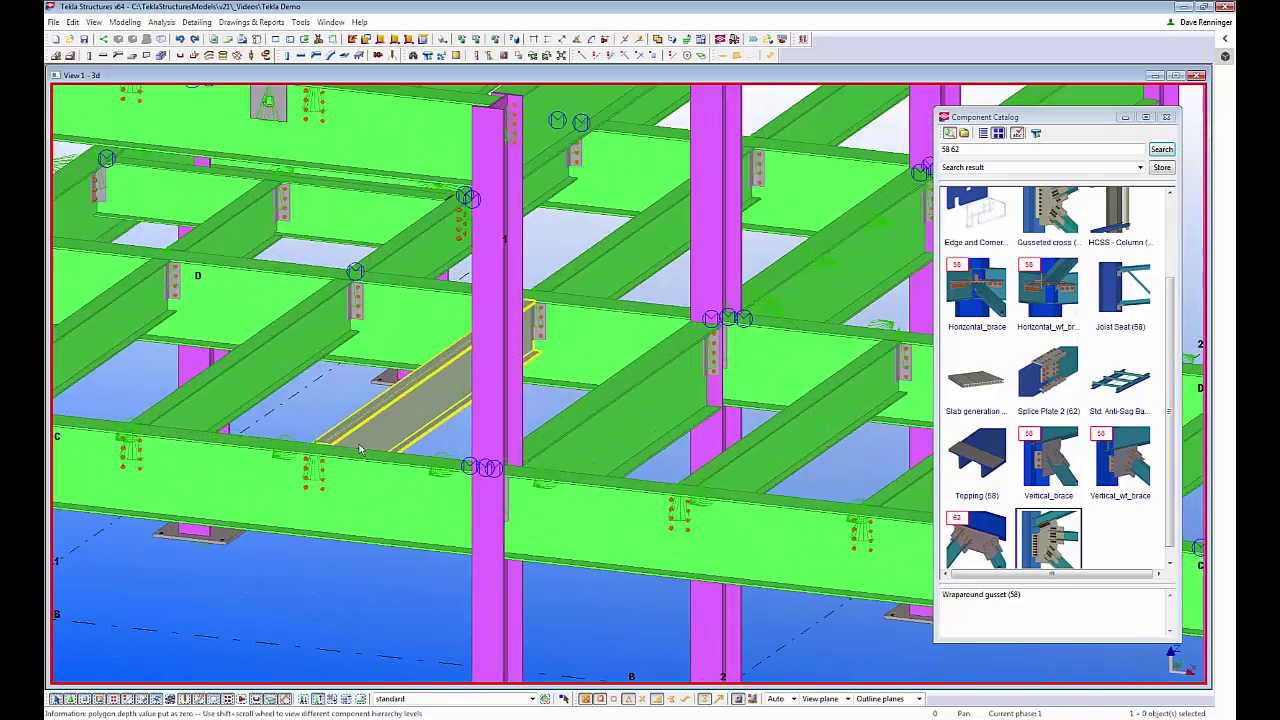
scroll(275, 446, "down", 2)
middle_click_drag(236, 449, 164, 435)
scroll(310, 350, "down", 3)
middle_click_drag(554, 320, 428, 351)
scroll(570, 366, "up", 3)
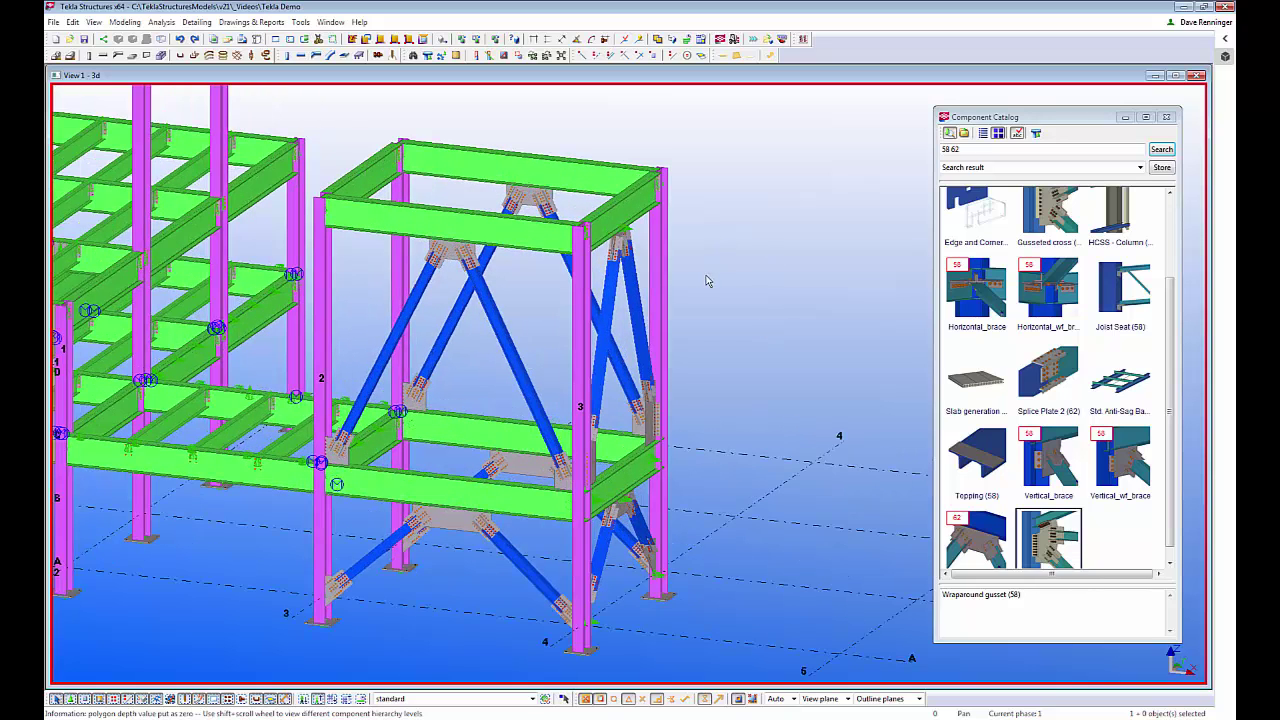
middle_click_drag(698, 352, 745, 308)
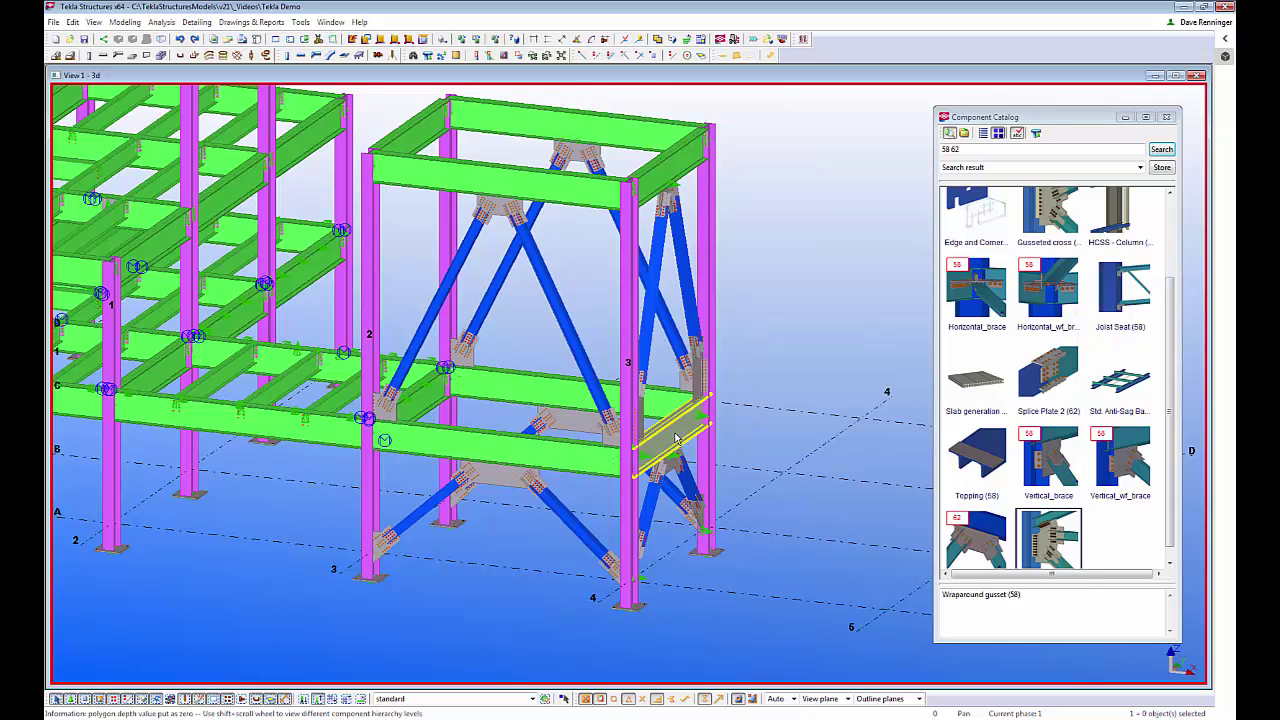
Move the braced bay's front, rear and end lower-level beams together by a linear offset of dZ 5'-0"
left_click(676, 438)
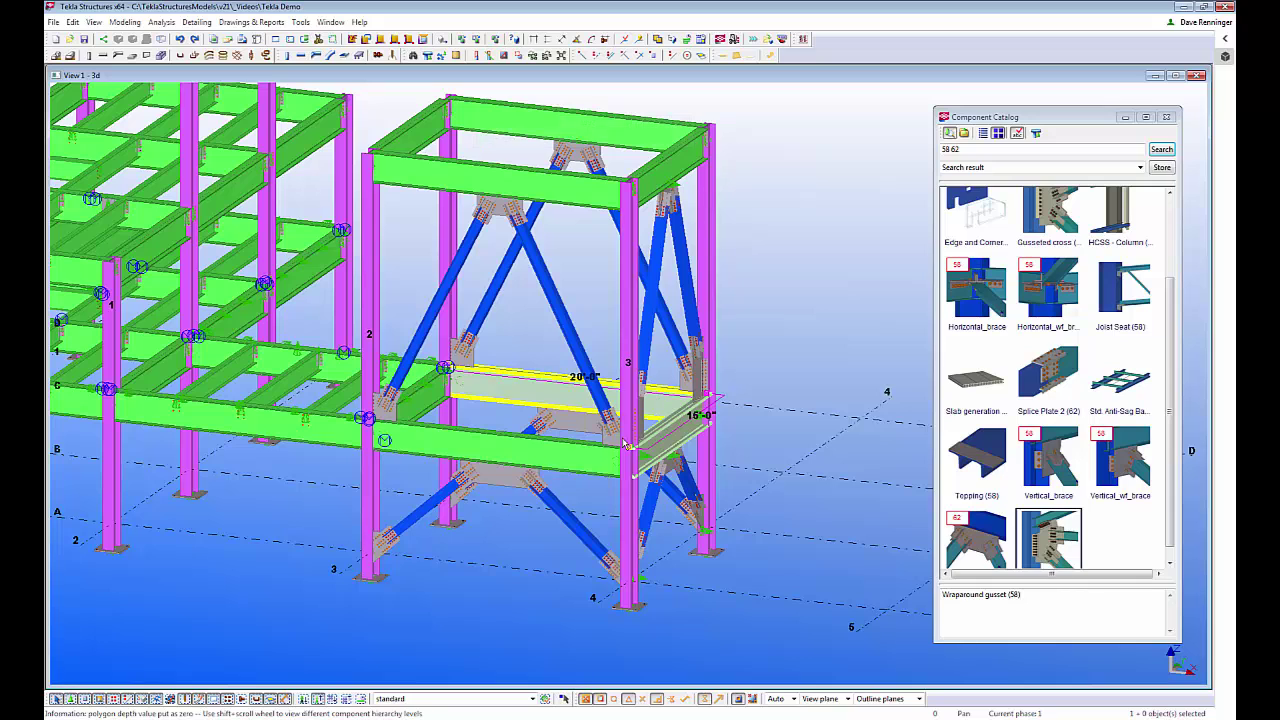
left_click(585, 467)
right_click(758, 334)
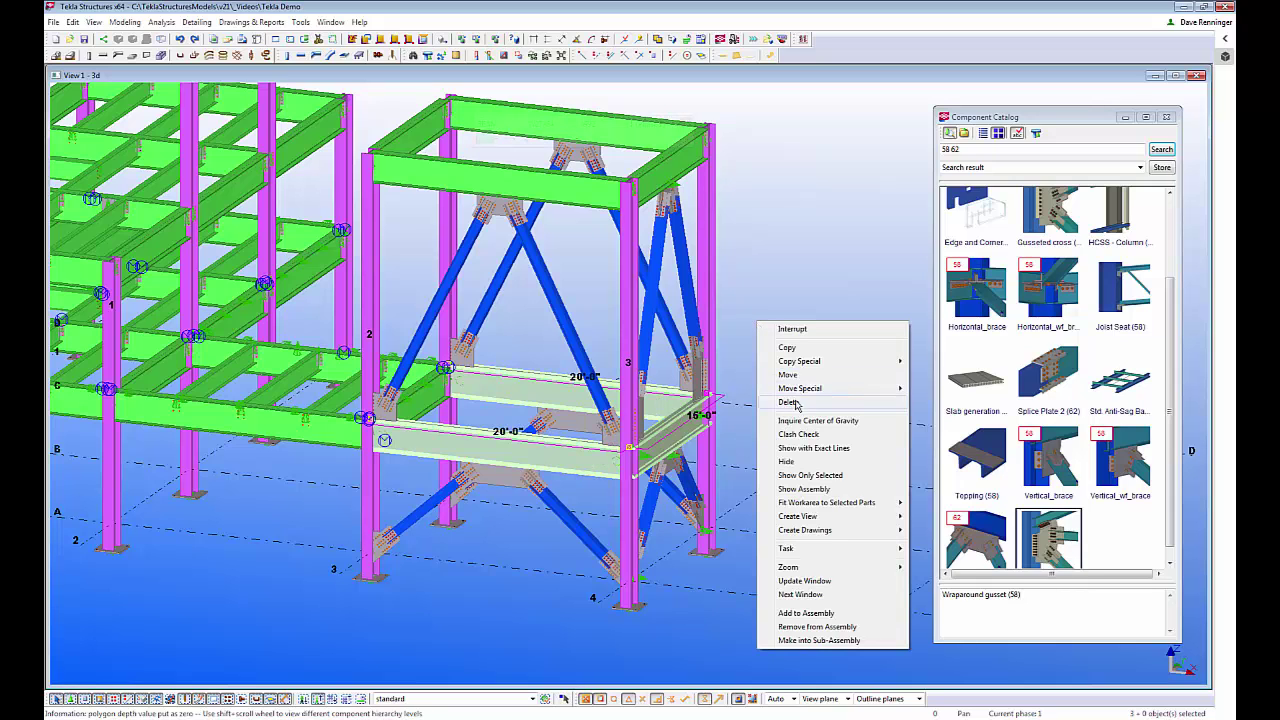
mouse_move(800, 389)
left_click(948, 390)
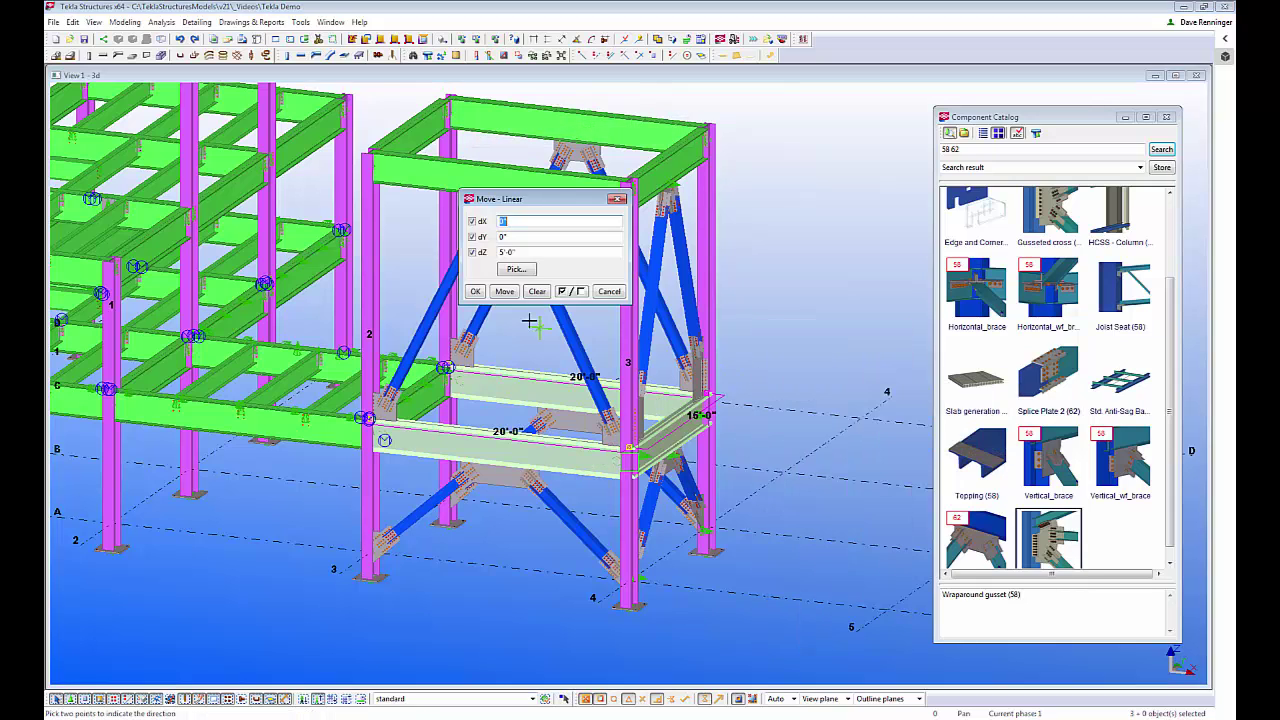
left_click(503, 292)
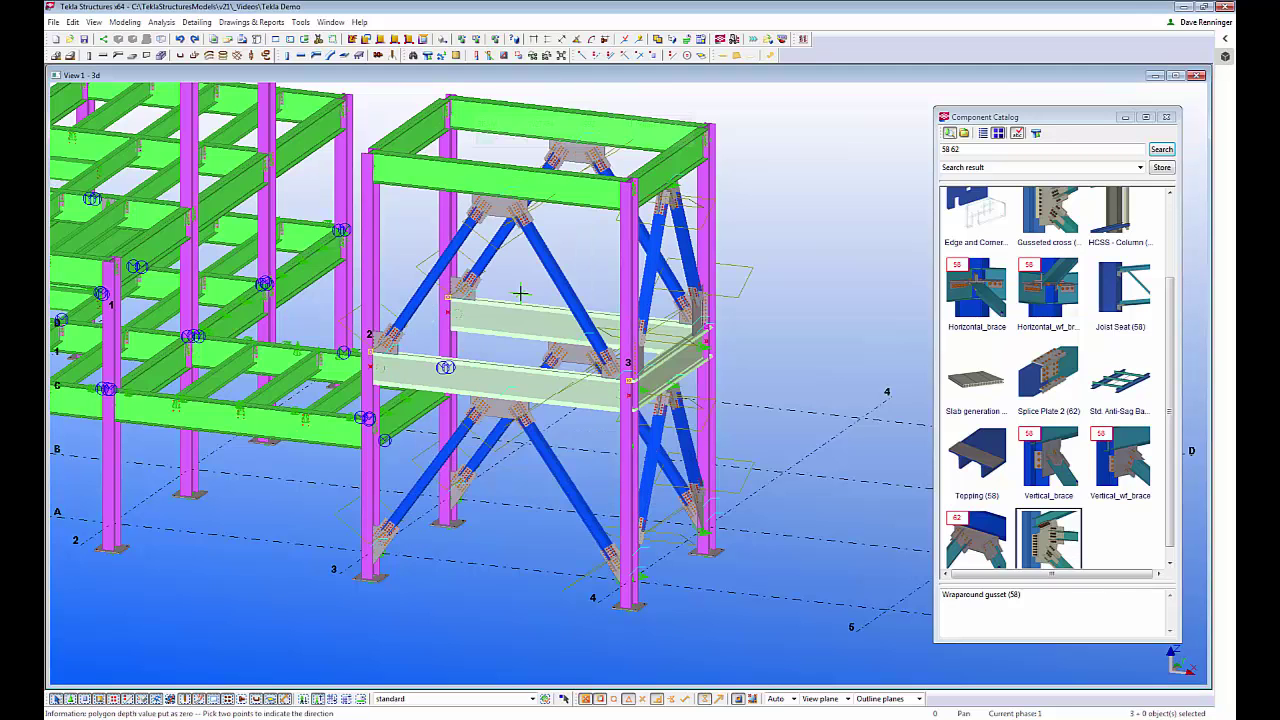
right_click(523, 290)
left_click(540, 298)
right_click(519, 281)
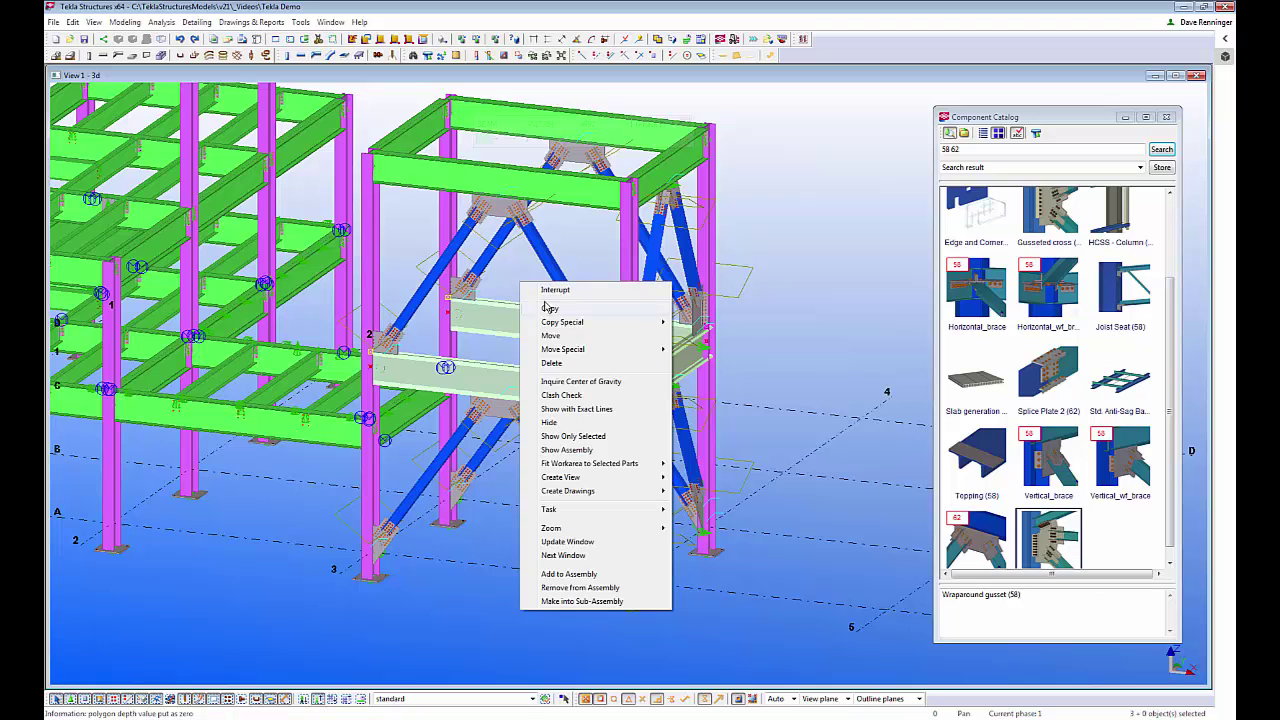
End the linear beam move, close its settings and bring the whole structure into view
left_click(569, 273)
right_click(583, 261)
left_click(637, 332)
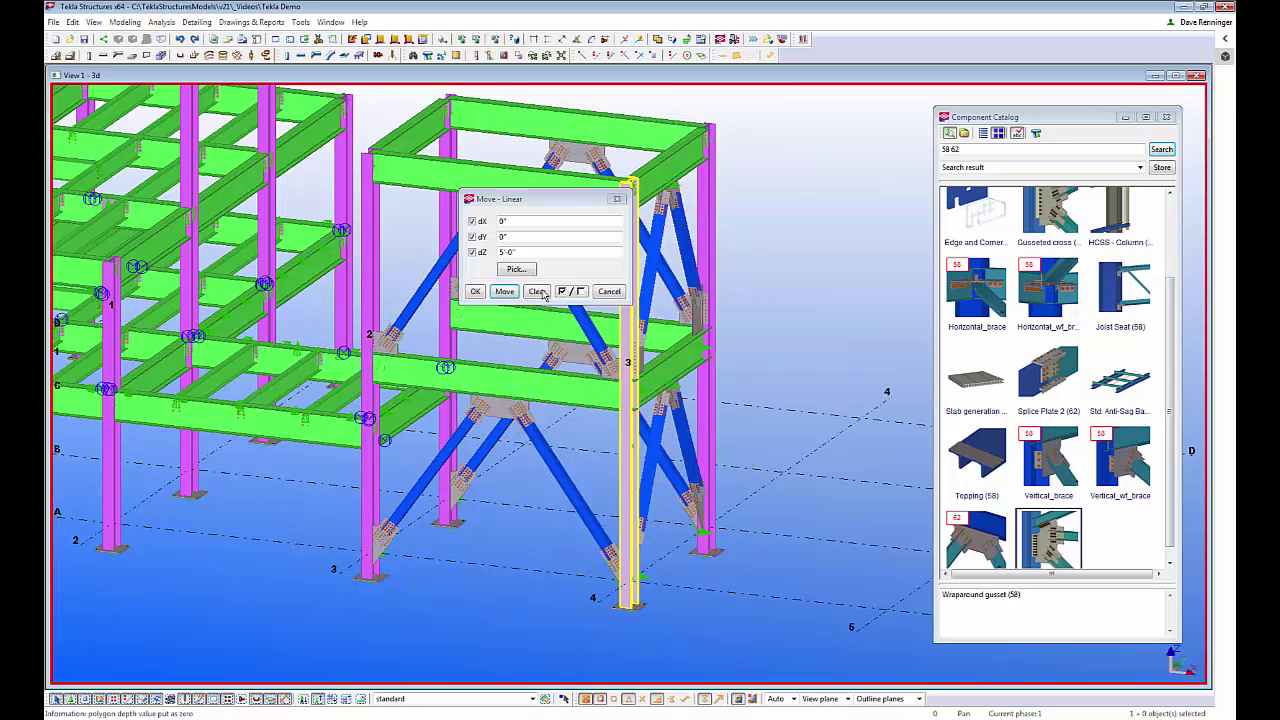
left_click(609, 291)
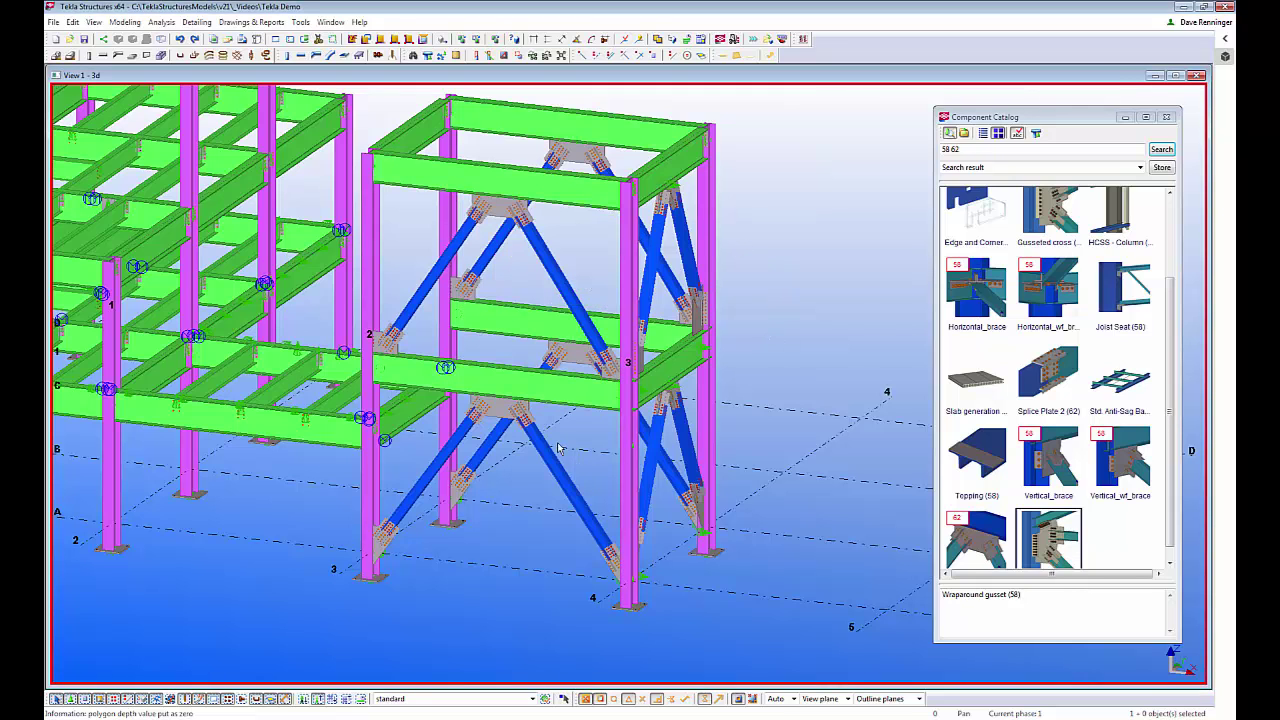
key("Home")
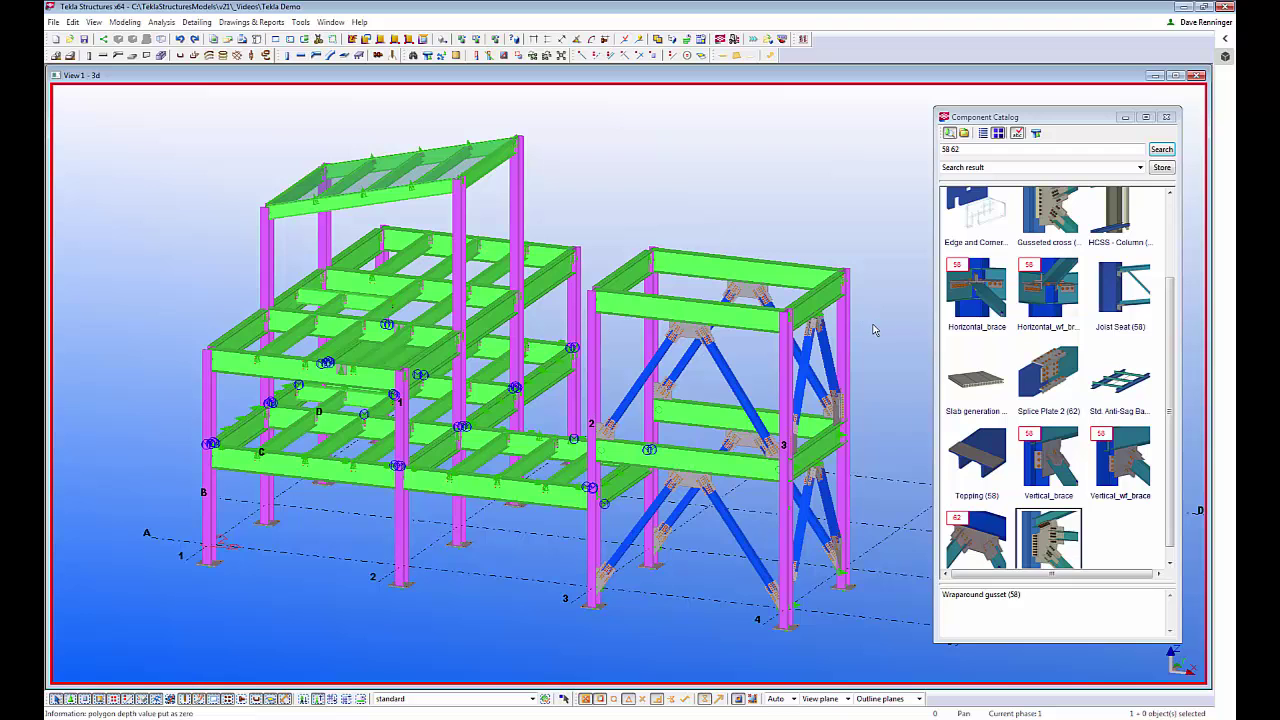
Set the 3D view's visible object group to standard and apply it to the view
double_click(873, 330)
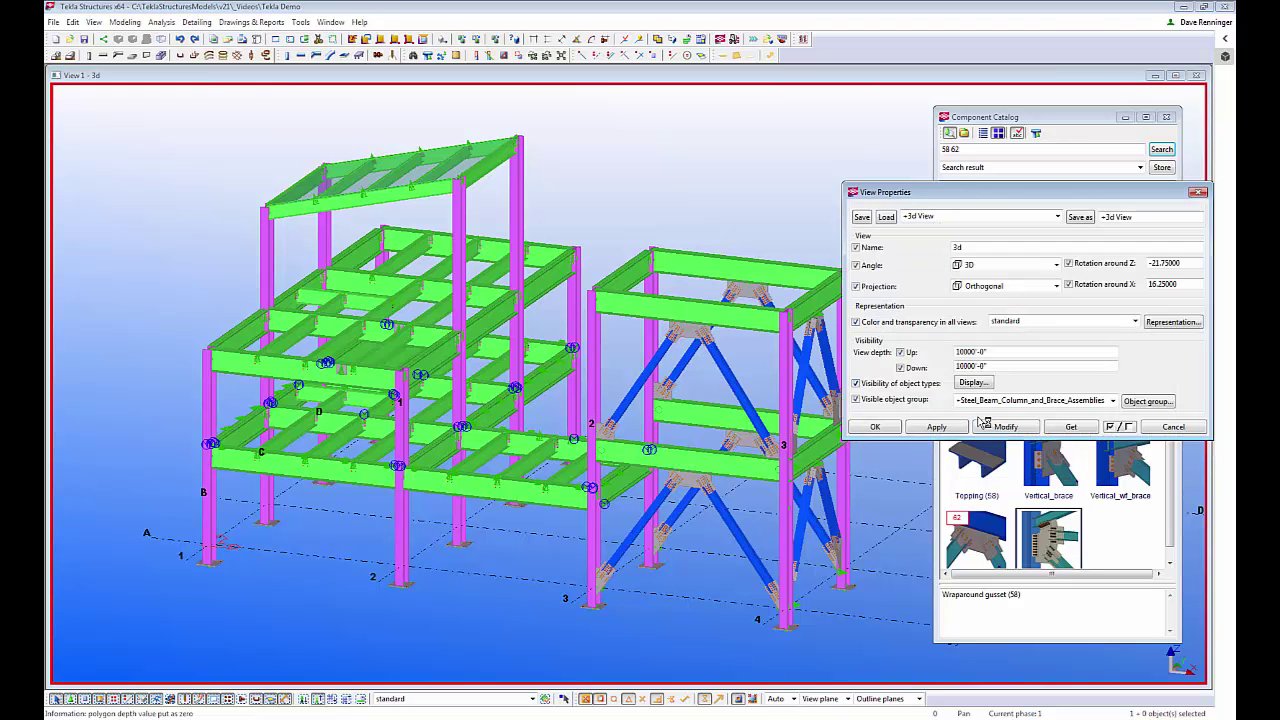
left_click(1112, 400)
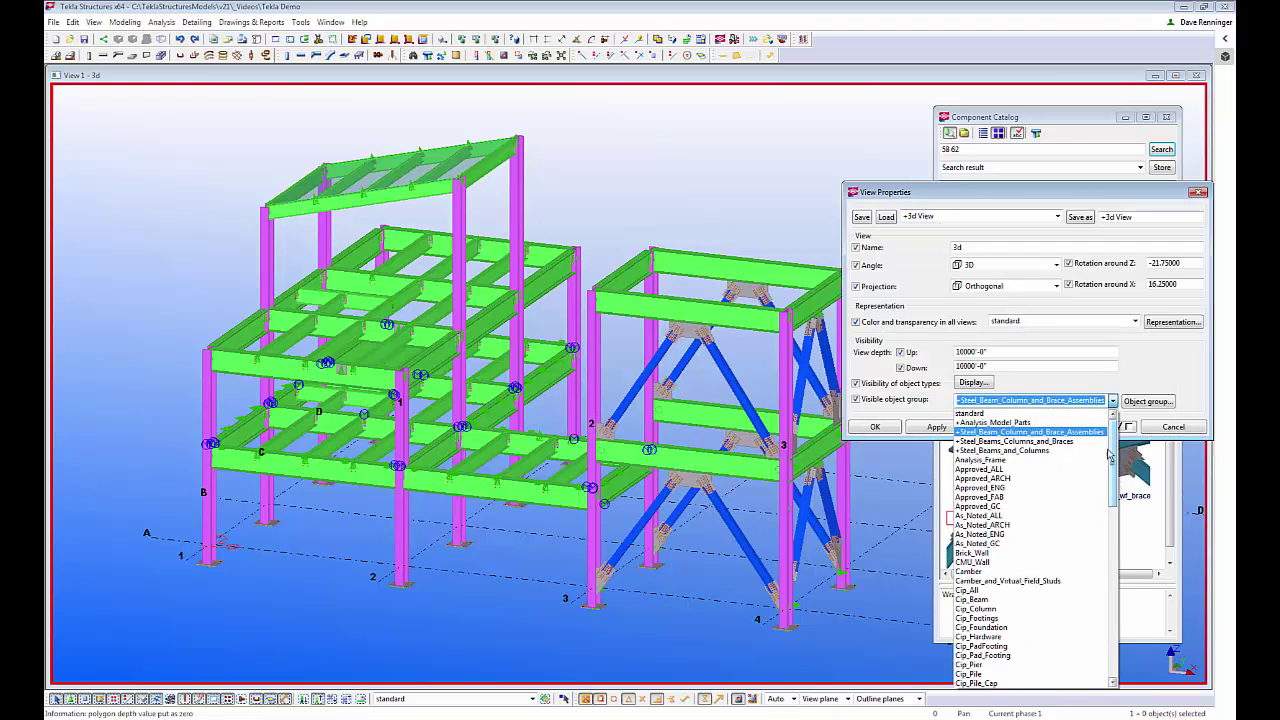
left_click(1010, 413)
left_click(1006, 427)
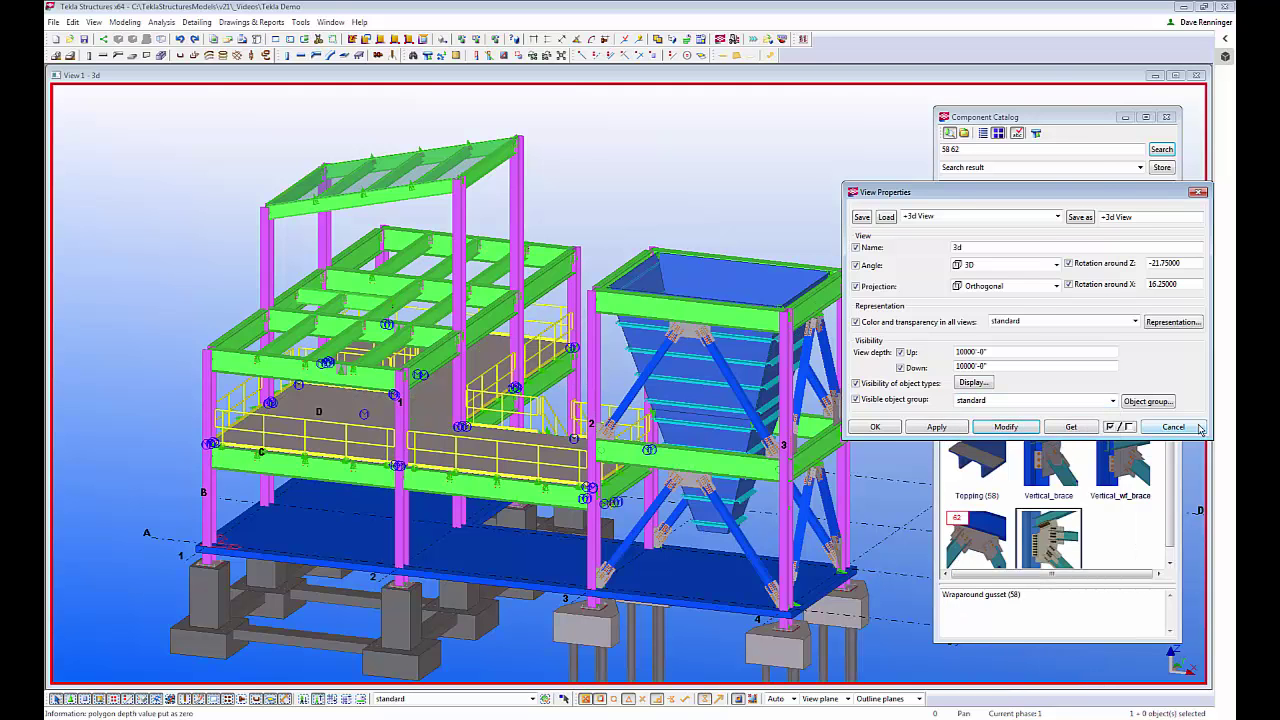
left_click(1199, 427)
Select the hopper bay's steel, braces, hopper and grid line 4 foundations, leaving the floor slab out of the selection
middle_click_drag(443, 651, 626, 490, "ctrl")
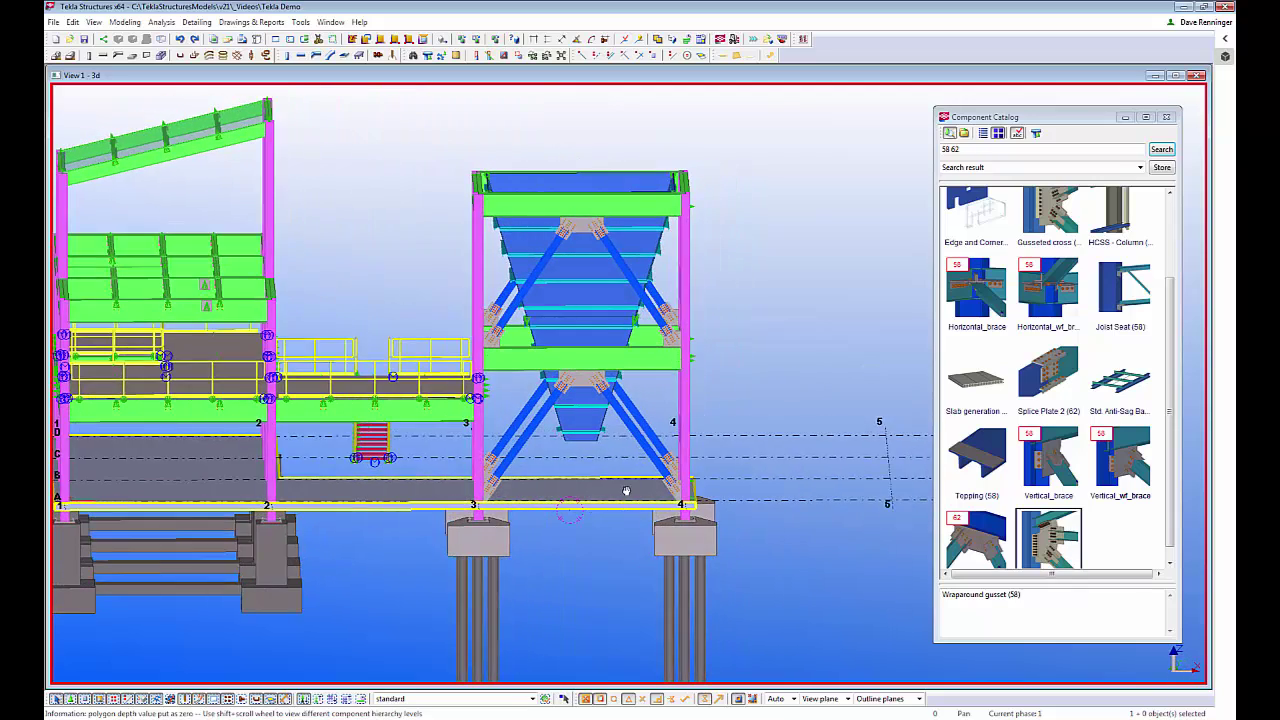
left_click_drag(768, 134, 516, 604)
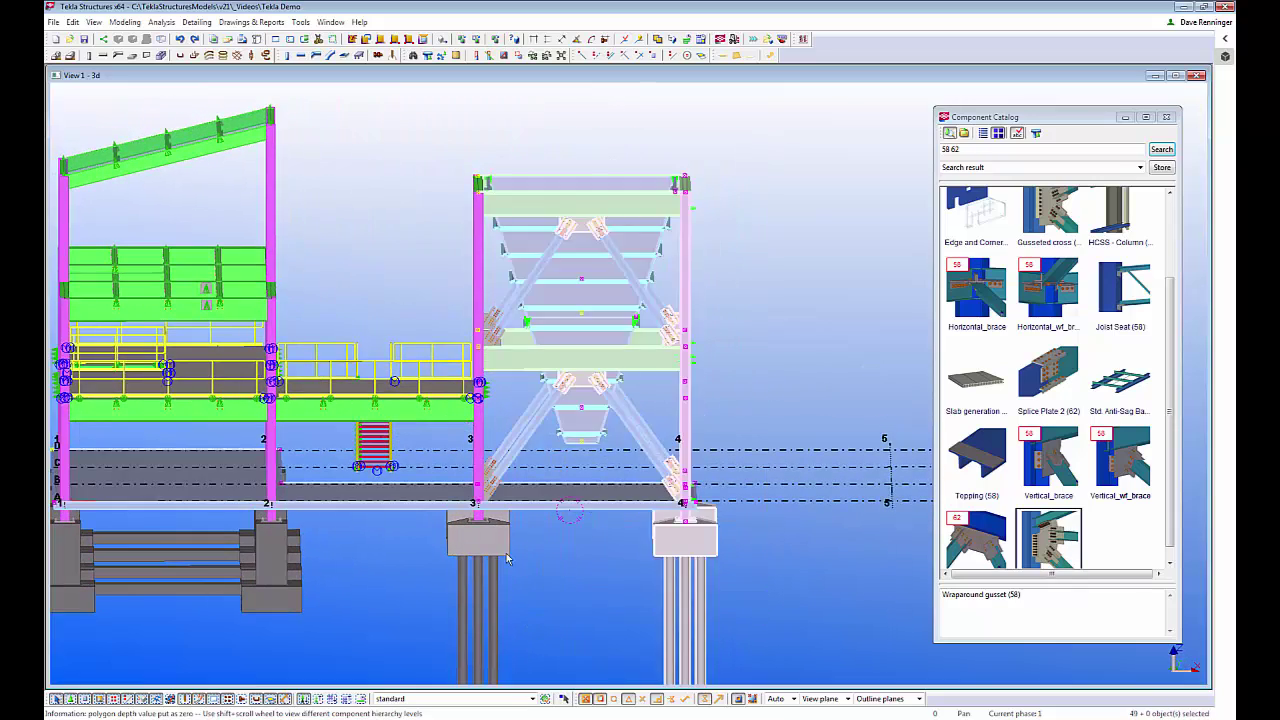
scroll(490, 472, "up", 5)
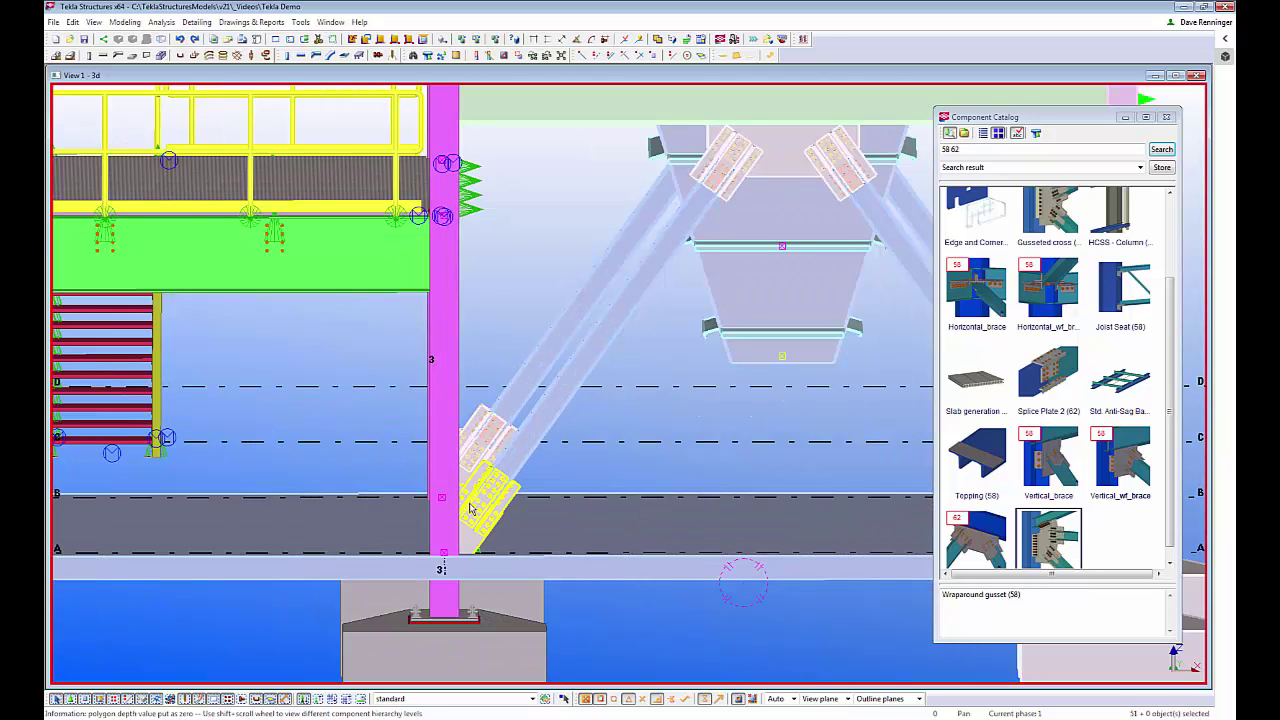
left_click(617, 575, "ctrl")
scroll(573, 449, "down", 2)
middle_click_drag(572, 445, 584, 670)
scroll(515, 340, "down", 3)
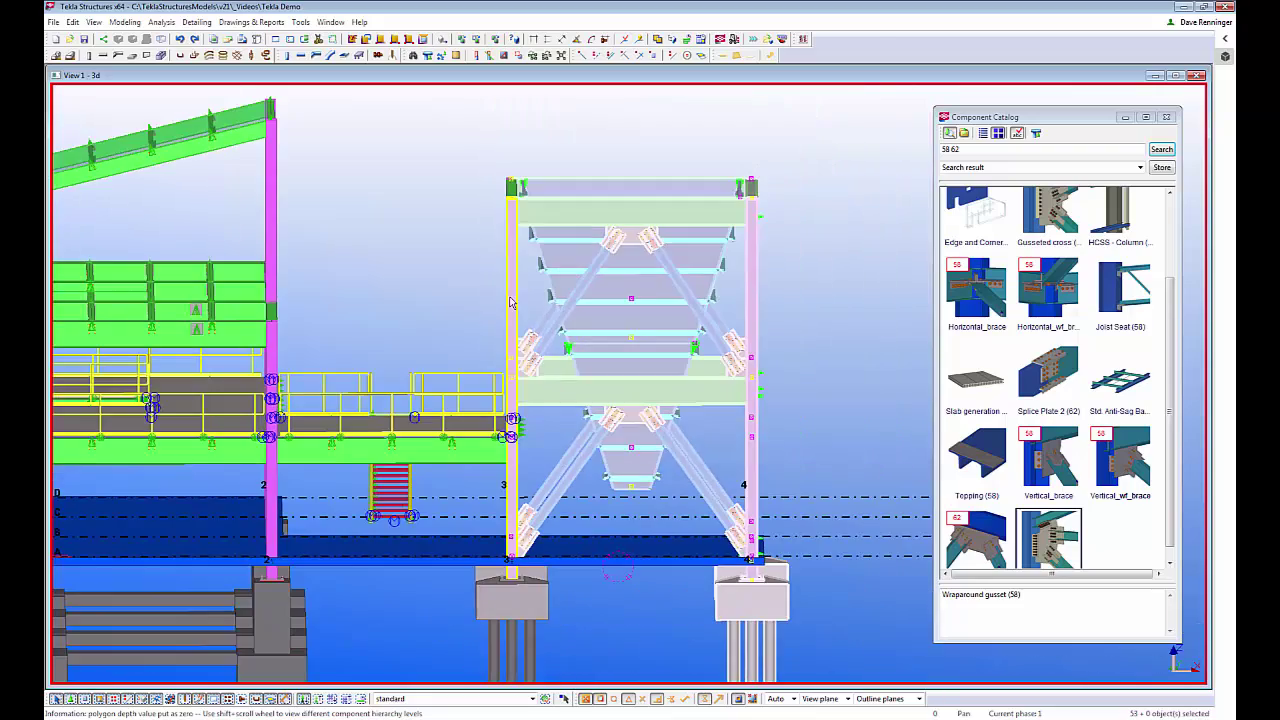
Copy the selected hopper bay from grid line 4 to grid line 5, picking both points along grid line D, and end the command
middle_click_drag(627, 291, 545, 335, "ctrl")
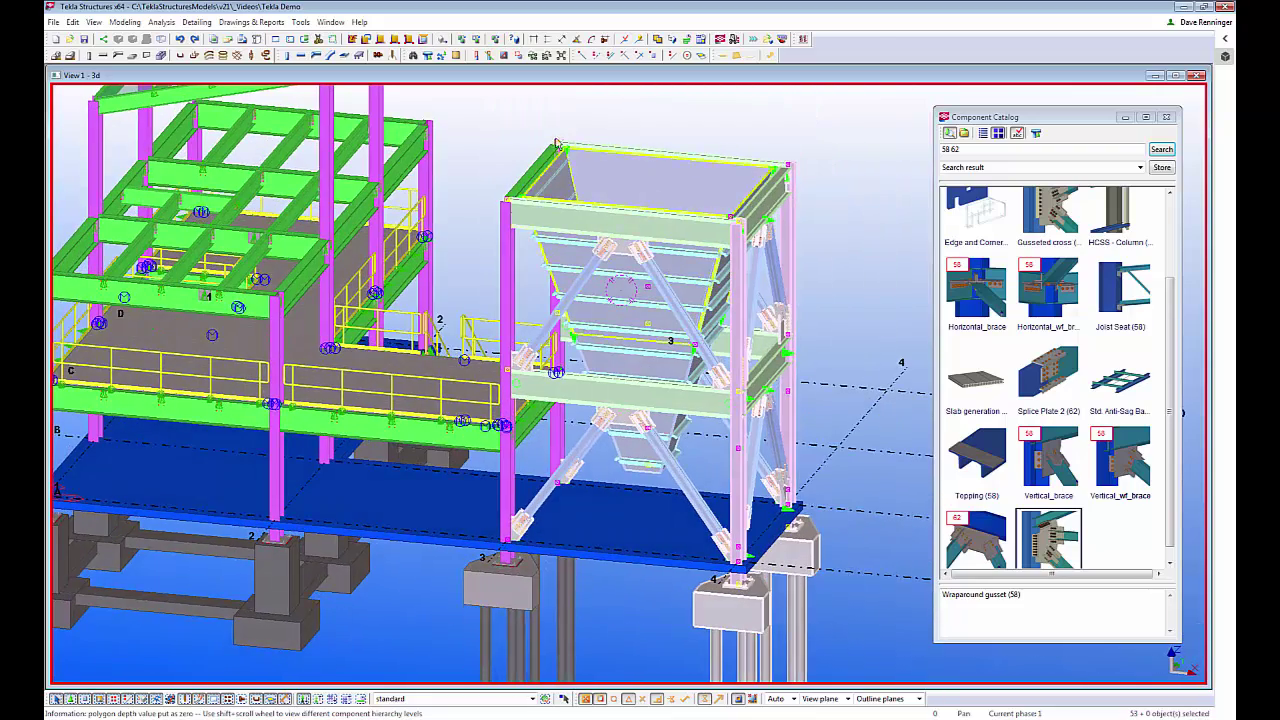
scroll(787, 366, "down", 2)
middle_click_drag(789, 369, 644, 334)
right_click(716, 288)
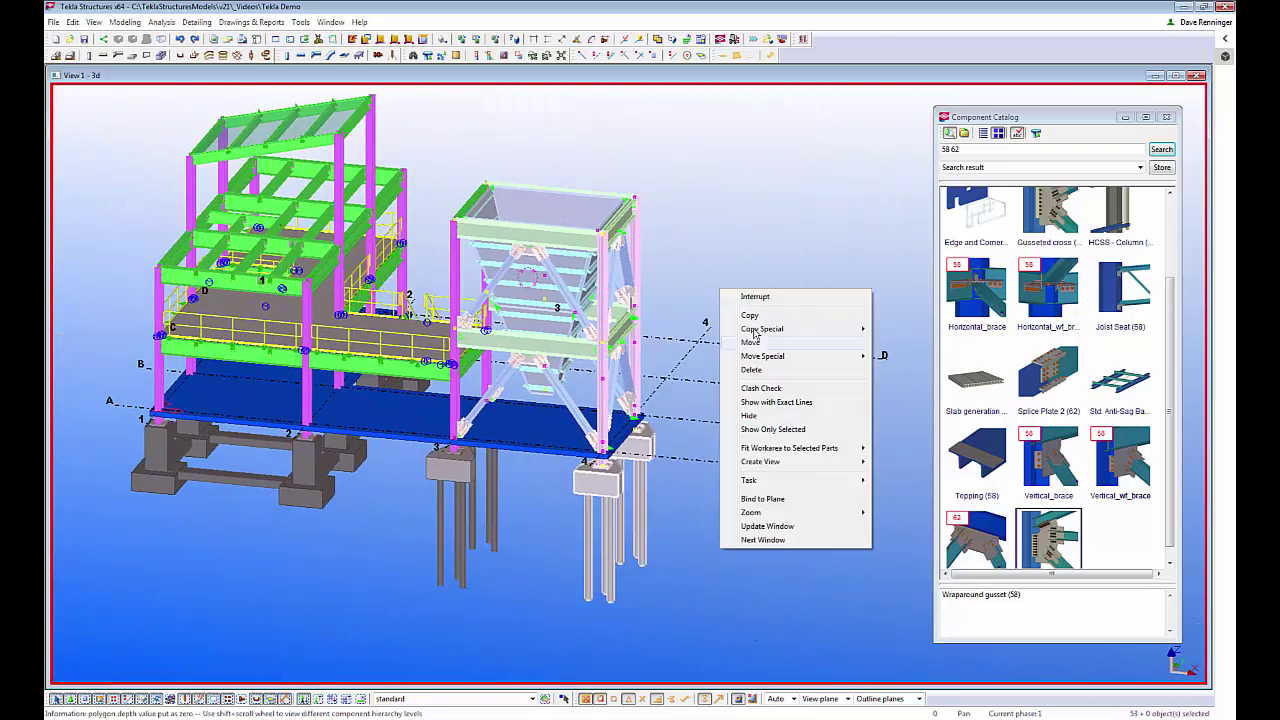
left_click(755, 316)
left_click(698, 340)
left_click(846, 357)
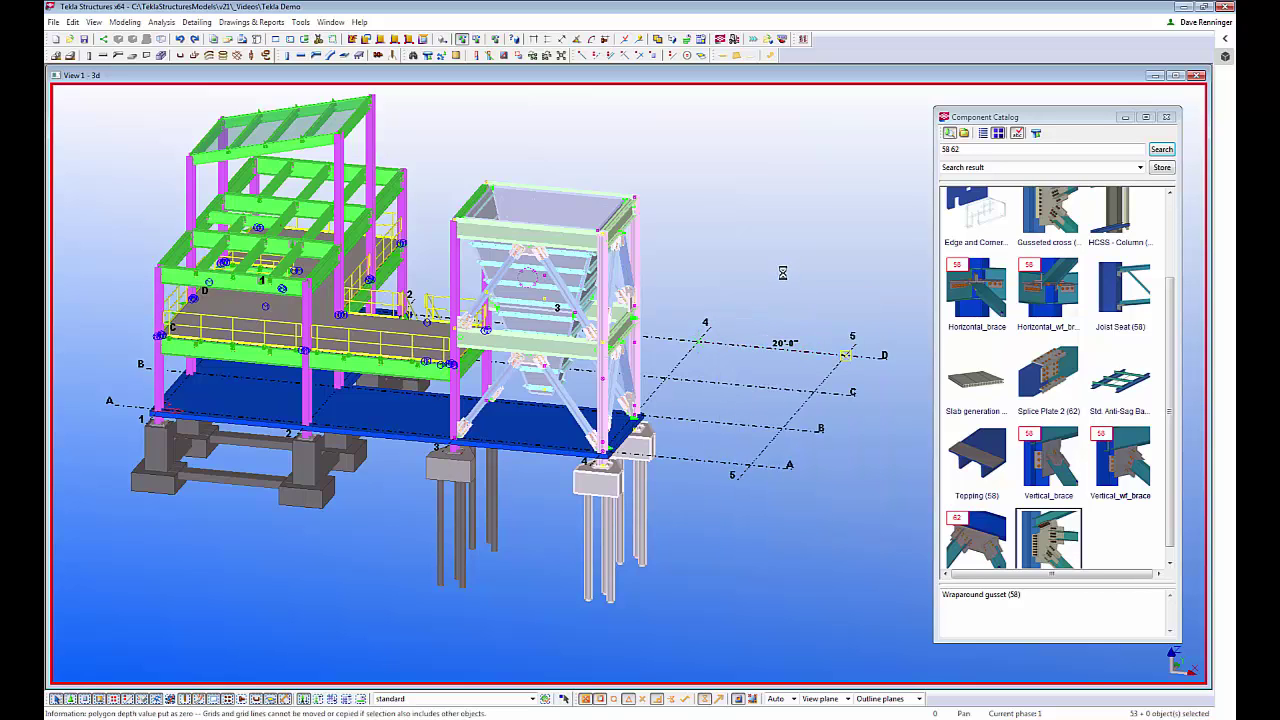
right_click(816, 235)
left_click(853, 249)
left_click(849, 257)
right_click(849, 257)
left_click(878, 330)
Examine the copied bay's brace connections, column bases and foundations, and then the whole extended structure
scroll(605, 505, "up", 5)
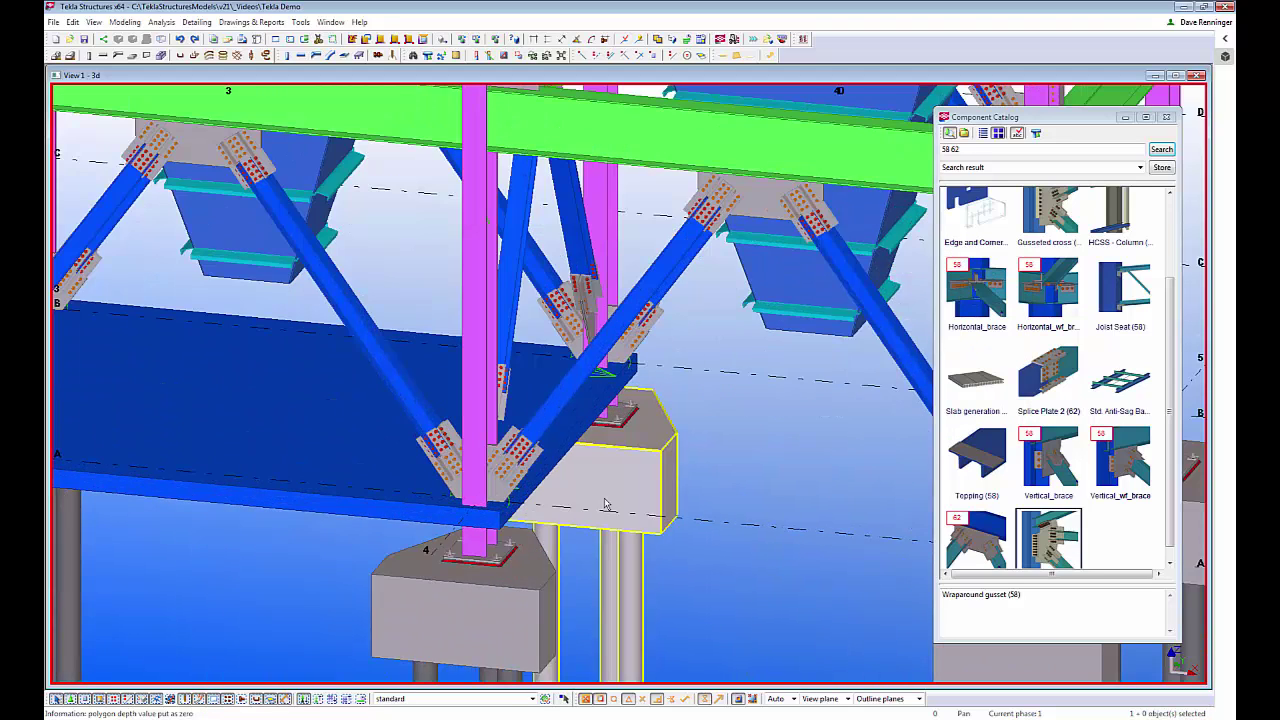
middle_click_drag(588, 498, 655, 461, "ctrl")
scroll(655, 460, "down", 4)
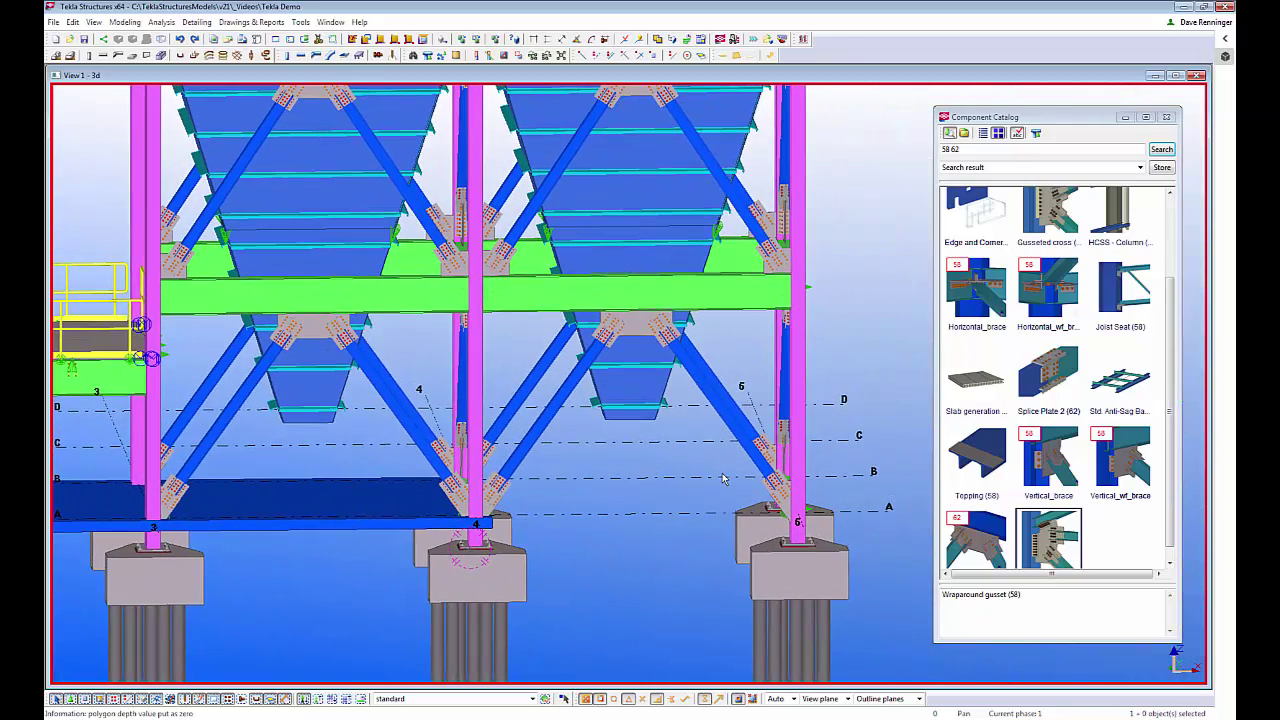
middle_click_drag(724, 478, 673, 450, "ctrl")
scroll(672, 453, "down", 2)
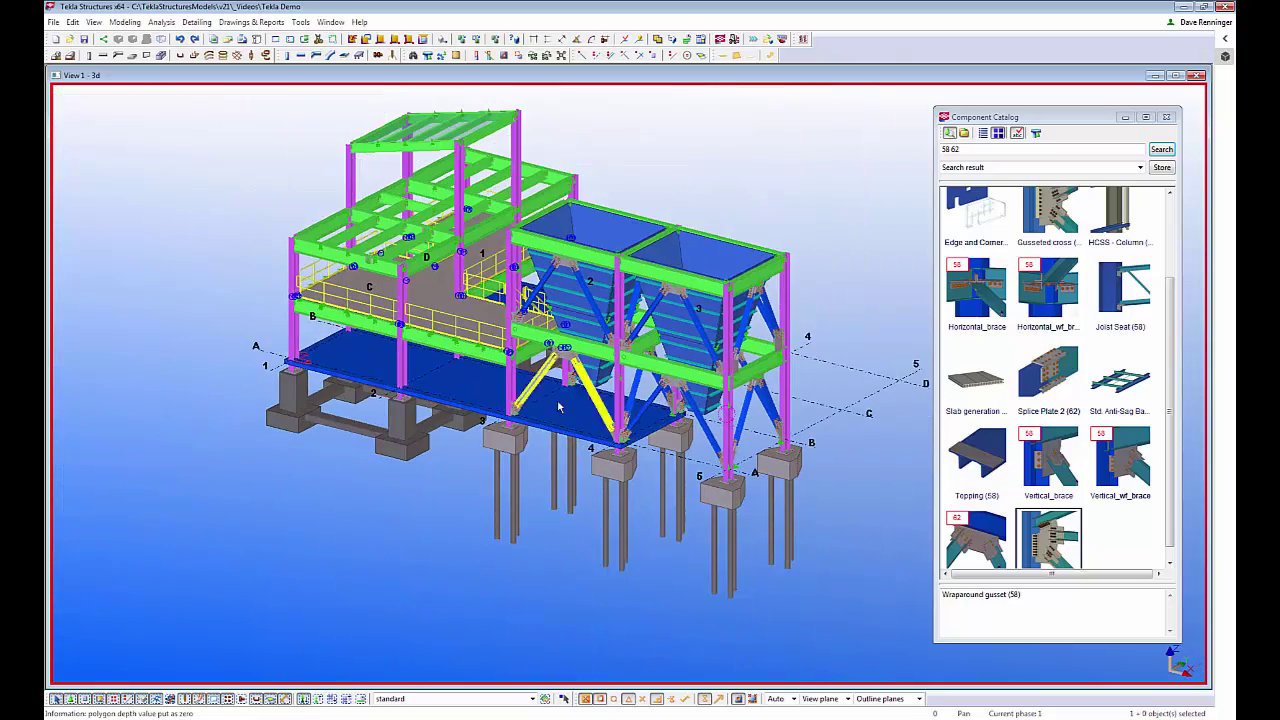